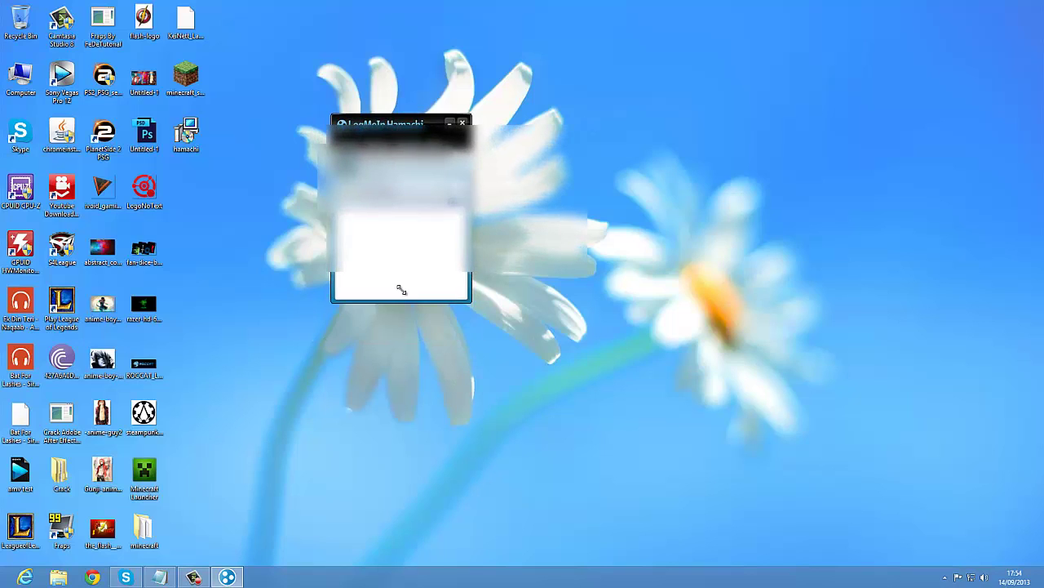
Enlarge the LogMeIn Hamachi window, move it higher on the desktop, and close the open Notepad window
drag(470, 334, 579, 352)
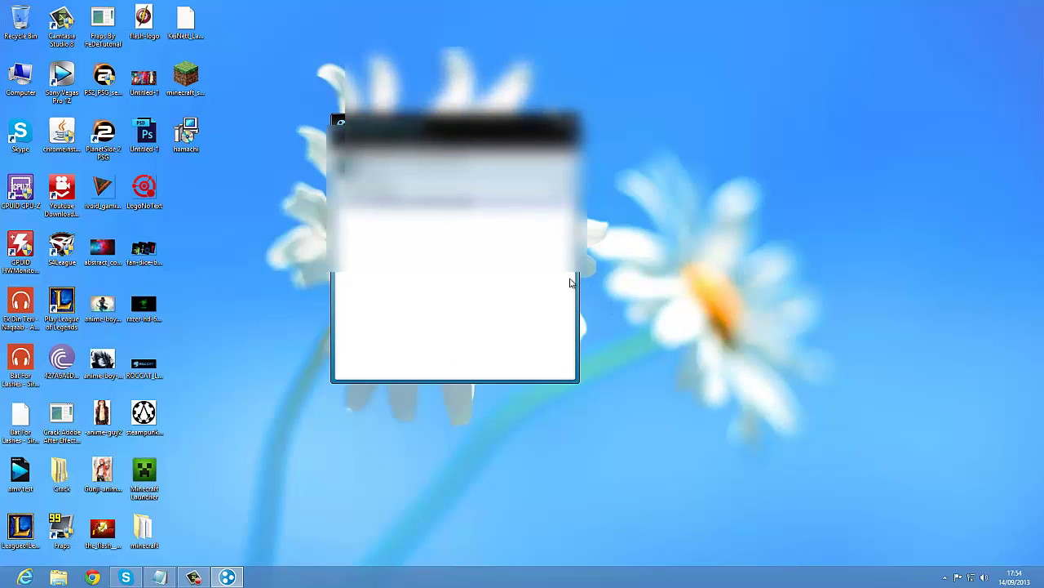
drag(579, 283, 504, 300)
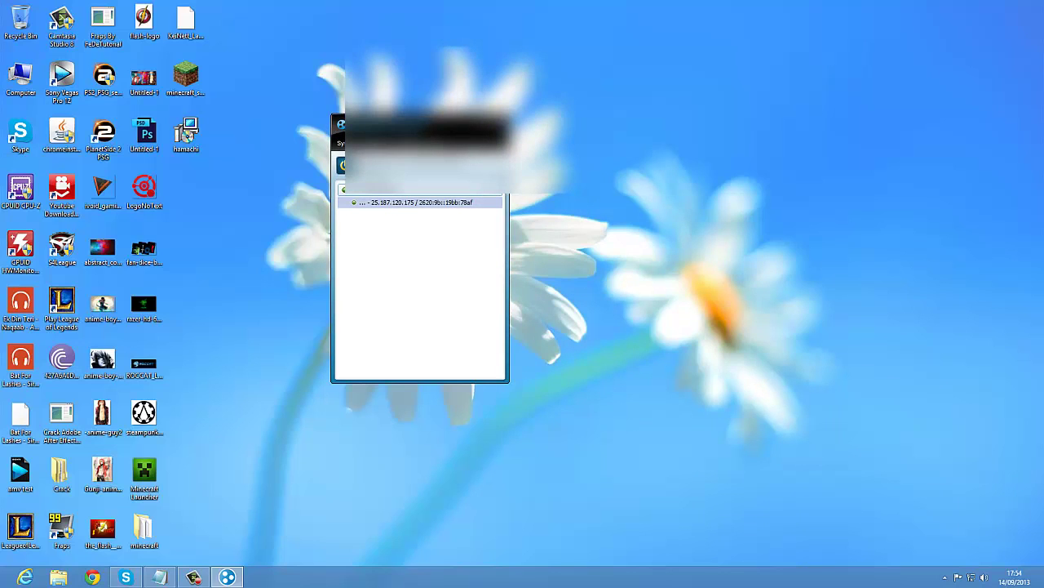
drag(420, 122, 481, 34)
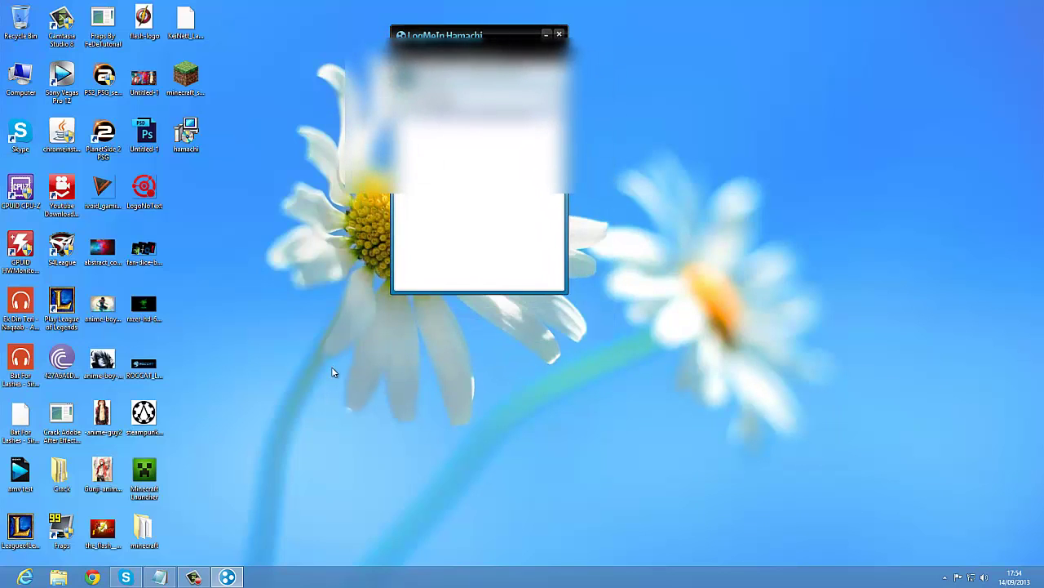
right_click(162, 577)
click(210, 549)
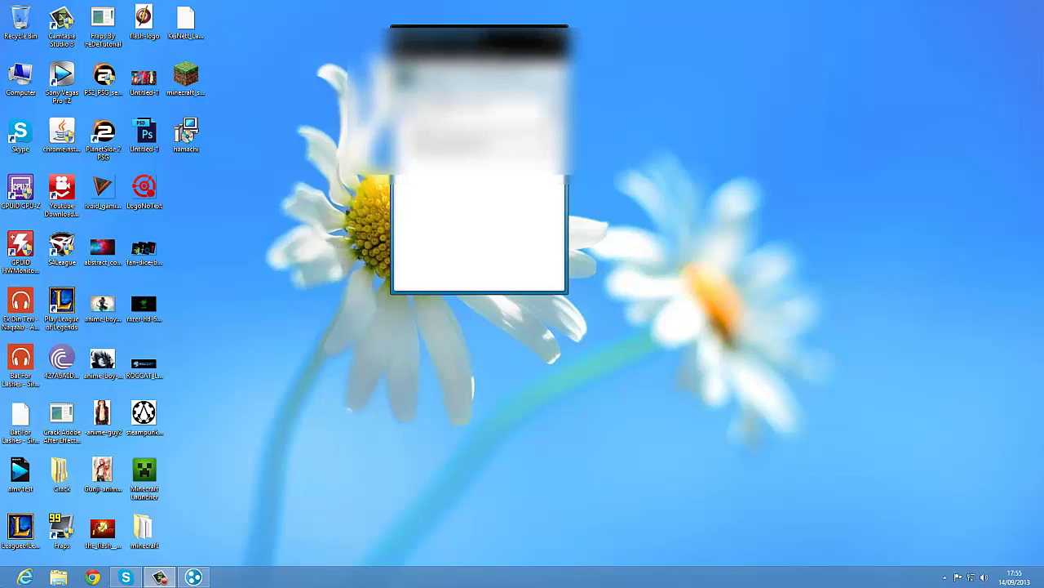
drag(409, 374, 700, 448)
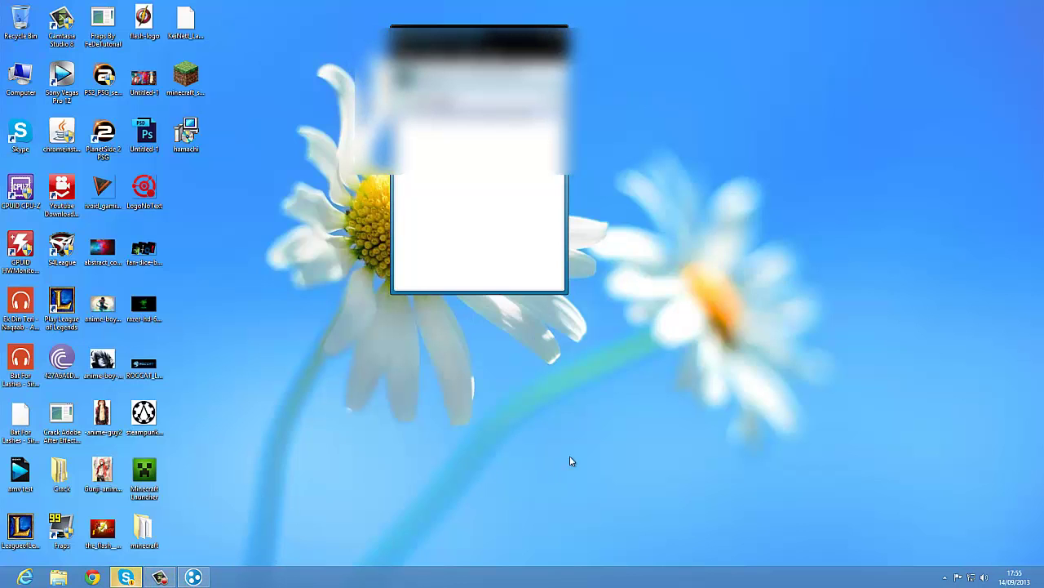
drag(594, 453, 245, 65)
drag(224, 27, 627, 428)
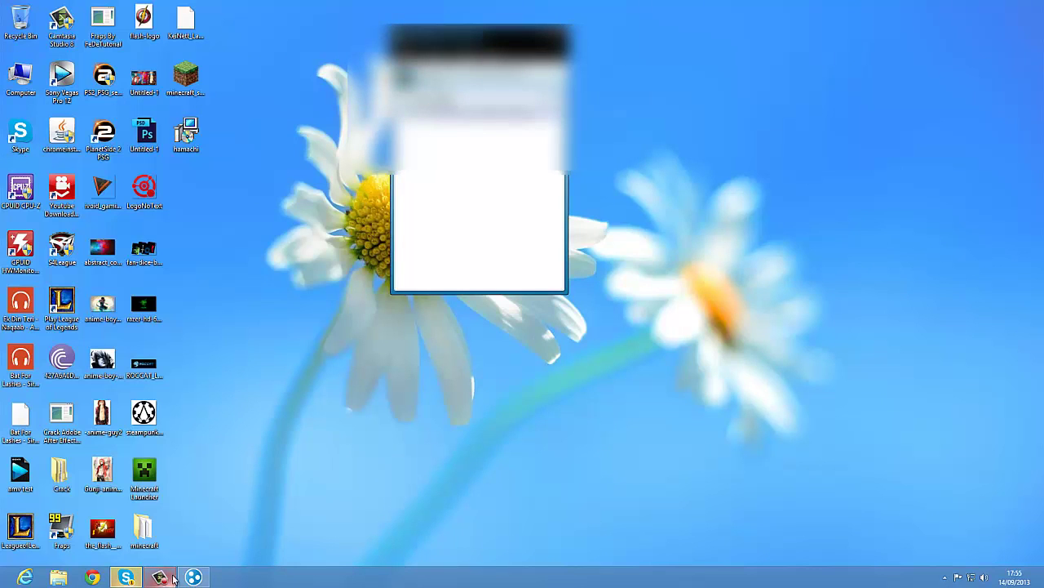
Switch to Skype, share the full screen with the contact in the ongoing call, and minimize the Skype window
click(126, 577)
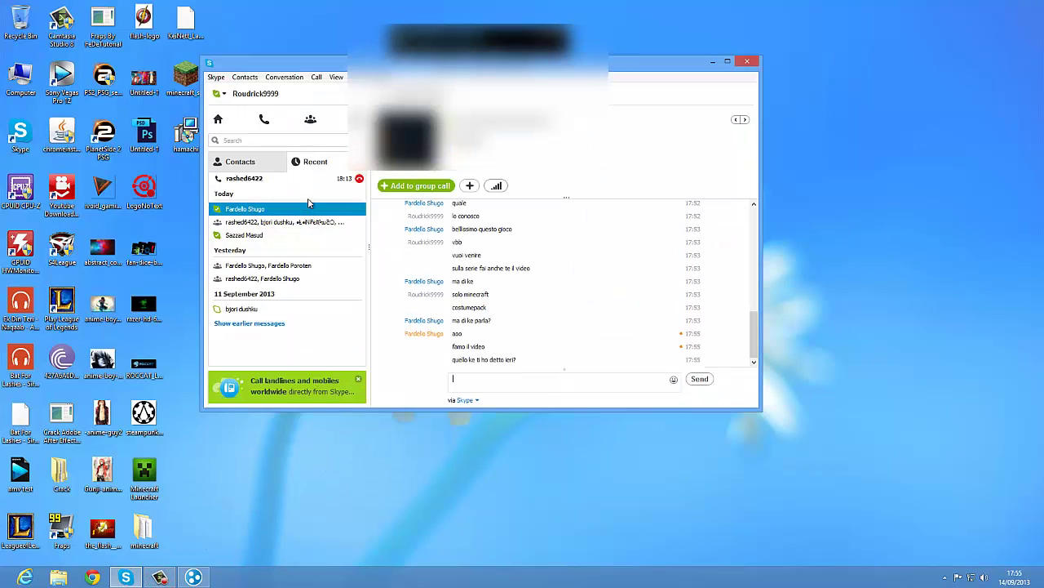
click(282, 179)
click(564, 300)
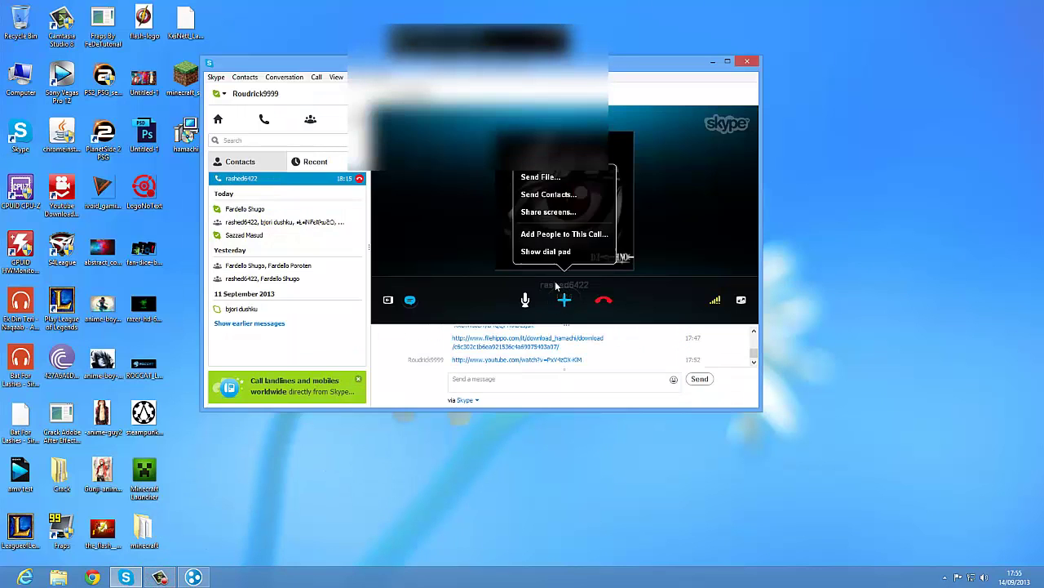
click(542, 211)
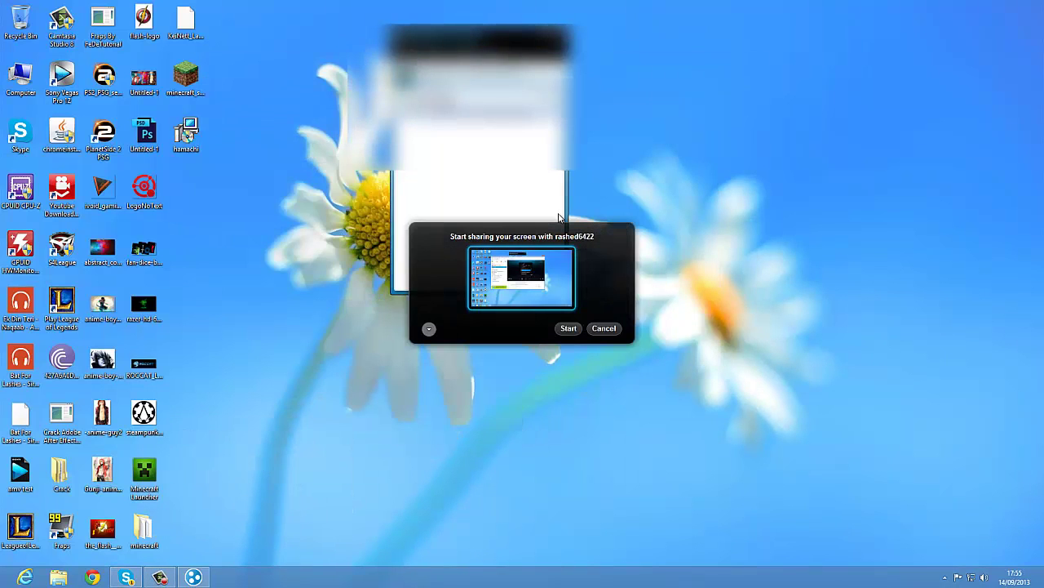
click(569, 328)
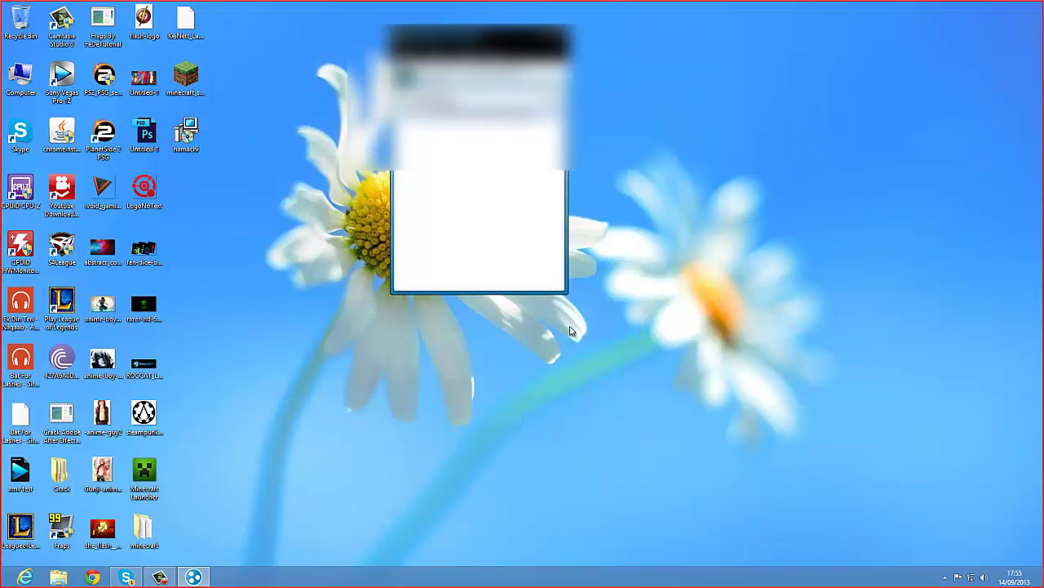
click(128, 578)
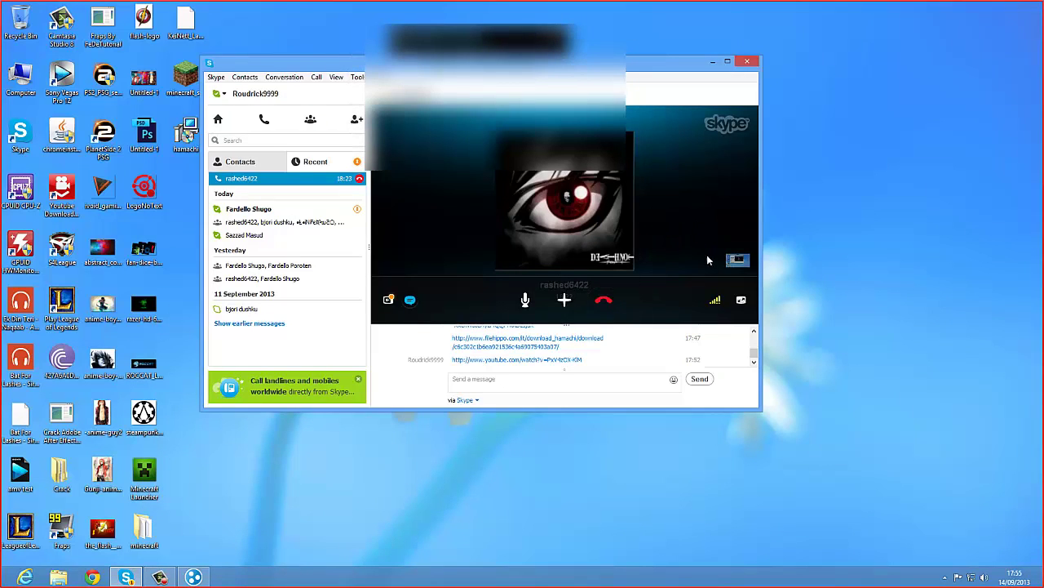
click(709, 62)
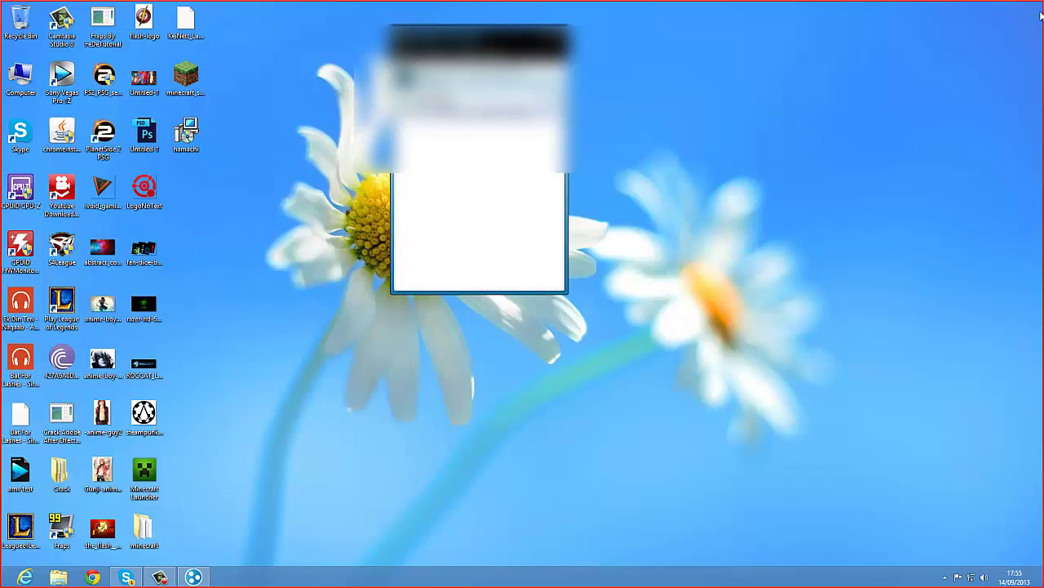
mouse_move(1043, 3)
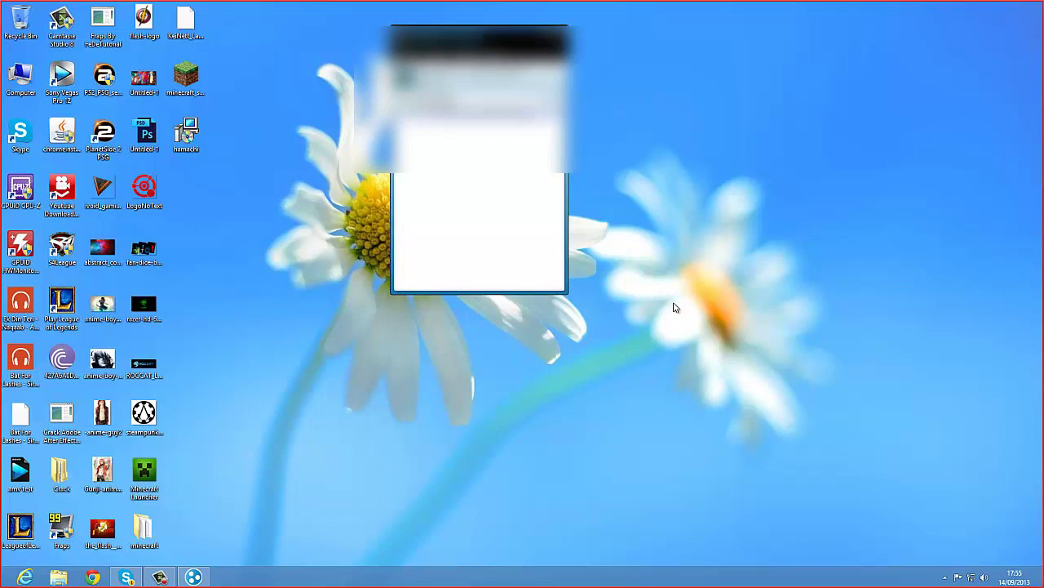
drag(679, 364, 346, 25)
drag(588, 313, 648, 238)
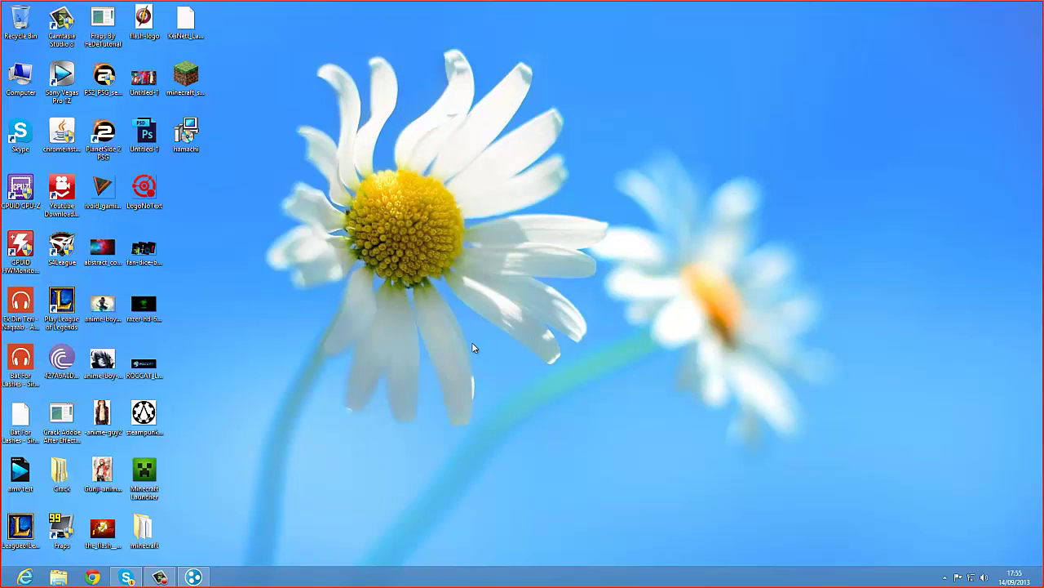
Open the desktop's minecraft folder to view its contents, close it, and return its icon to its original place
click(147, 535)
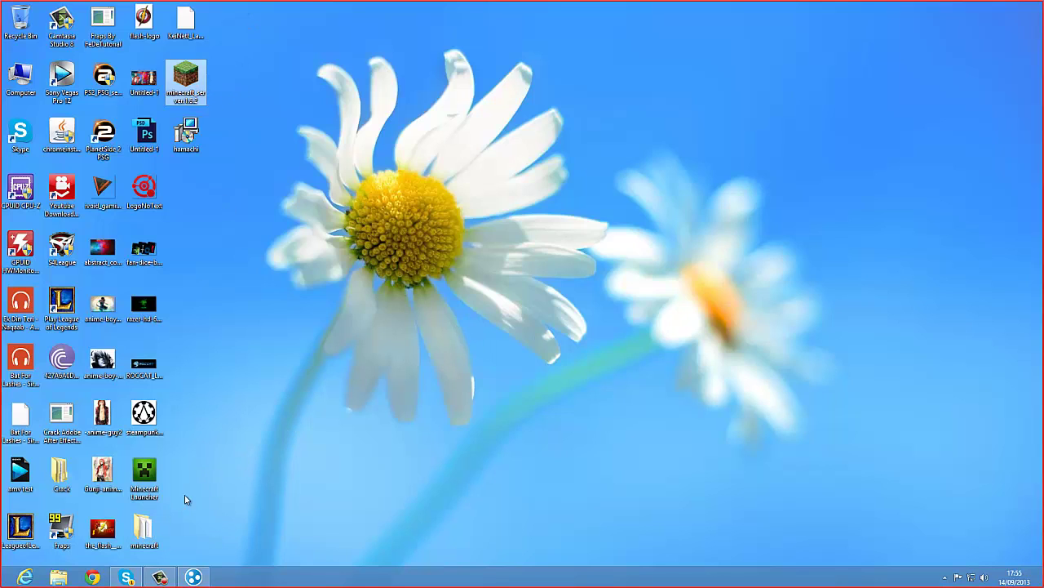
drag(145, 530, 306, 300)
double_click(306, 300)
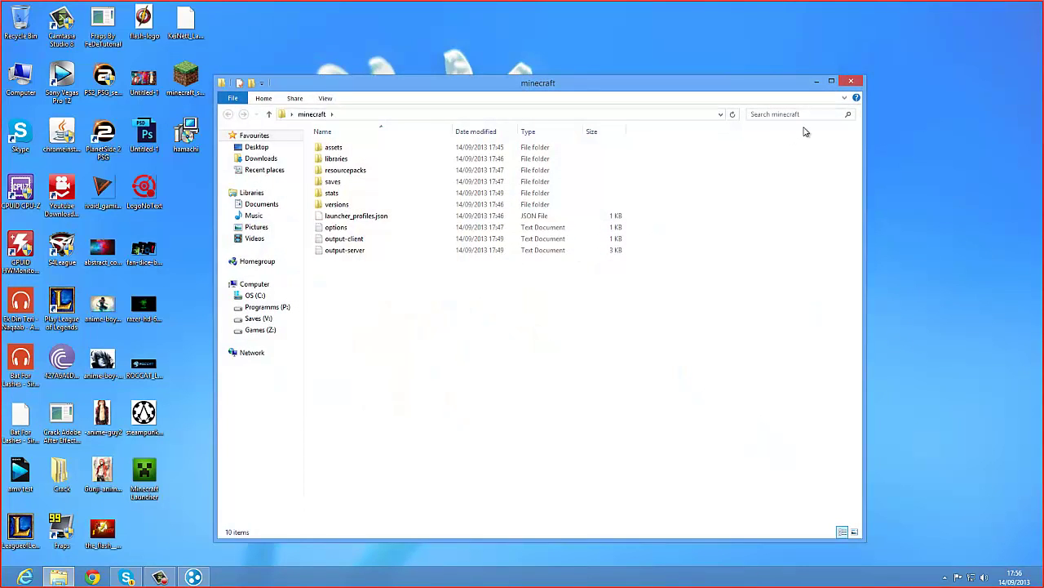
click(851, 82)
drag(306, 303, 138, 534)
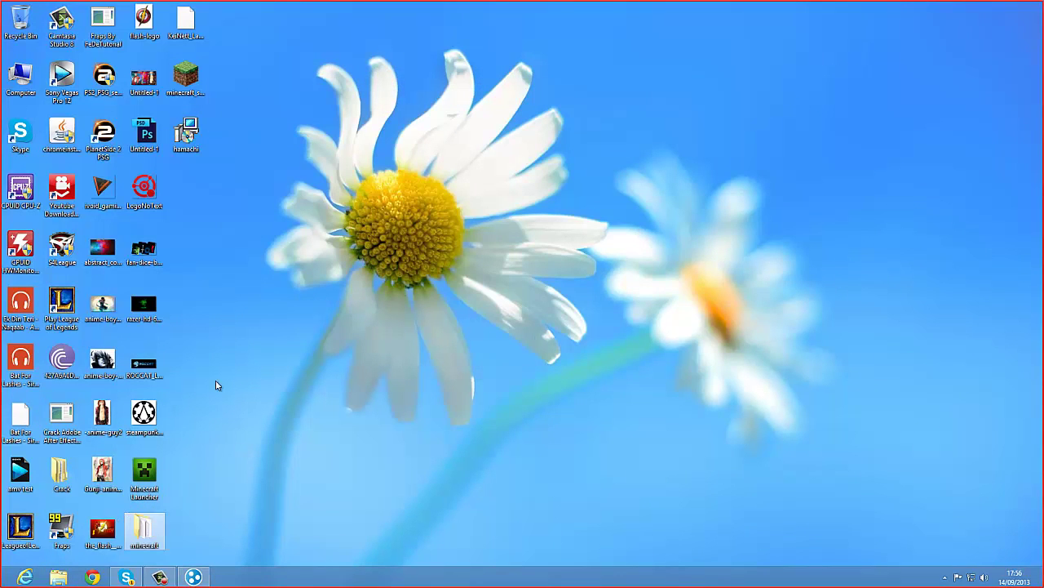
Place the Minecraft server file in the open area of the desktop, run it there, and close the server window
drag(199, 99, 434, 217)
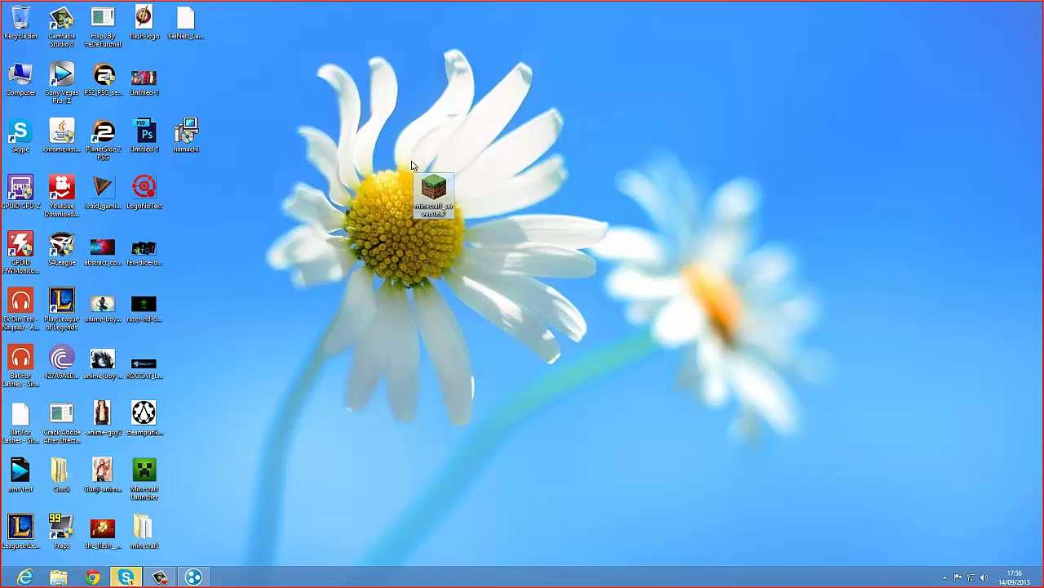
drag(385, 157, 456, 220)
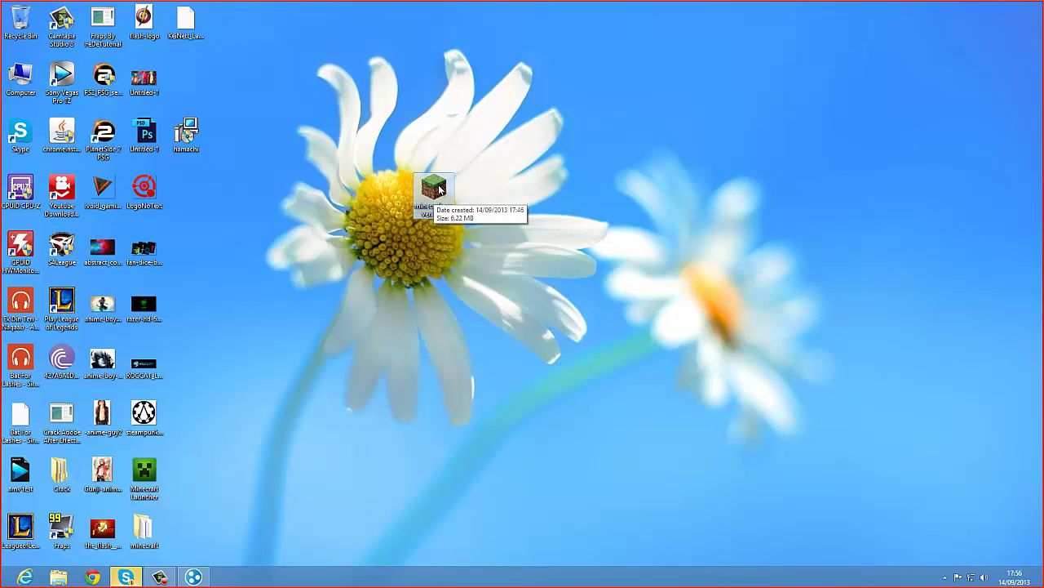
double_click(440, 190)
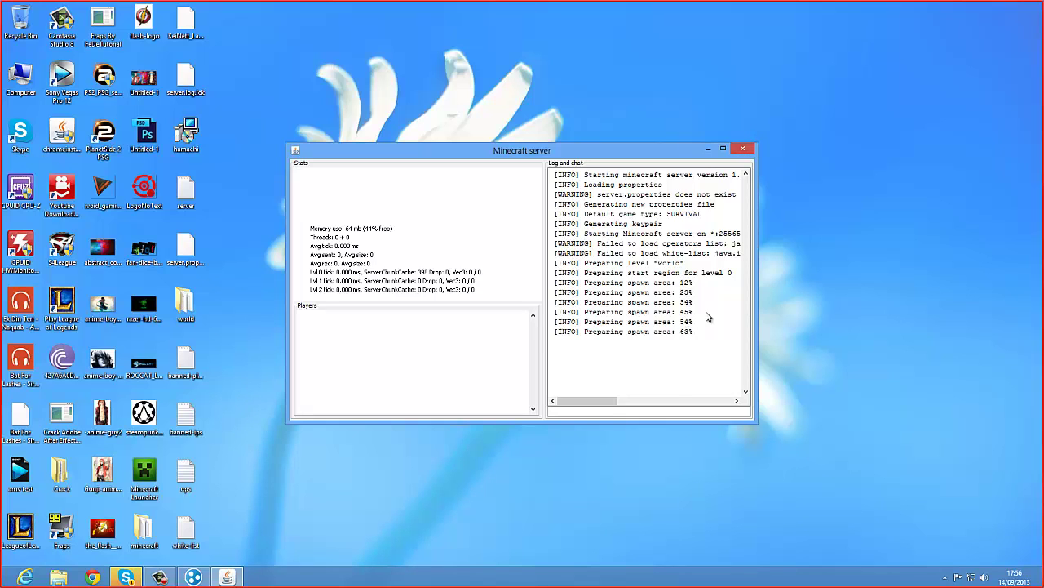
click(743, 150)
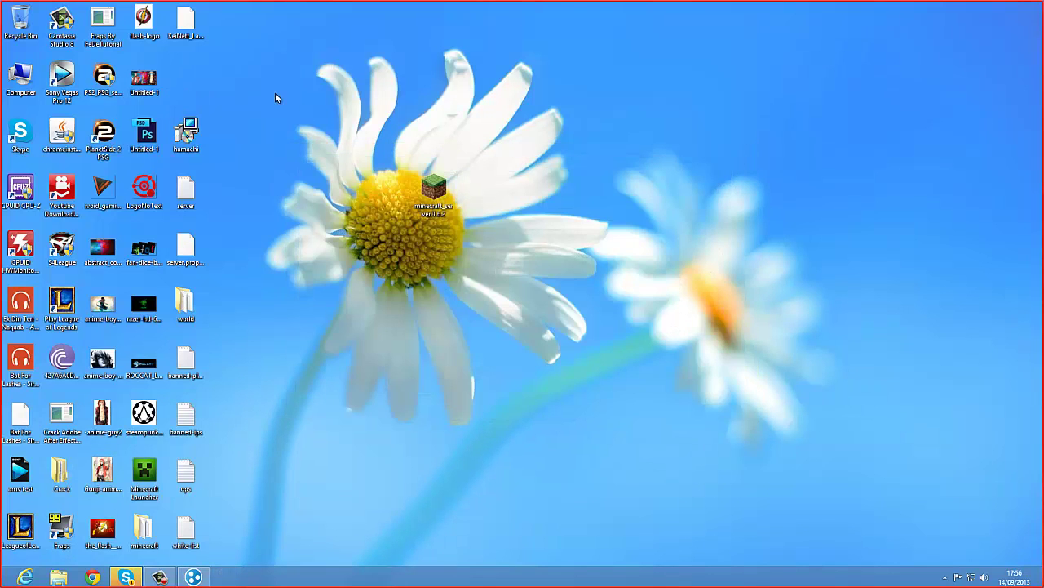
Delete the server files and world folder generated on the desktop, and empty the Recycle Bin
drag(211, 168, 263, 564)
drag(173, 235, 25, 18)
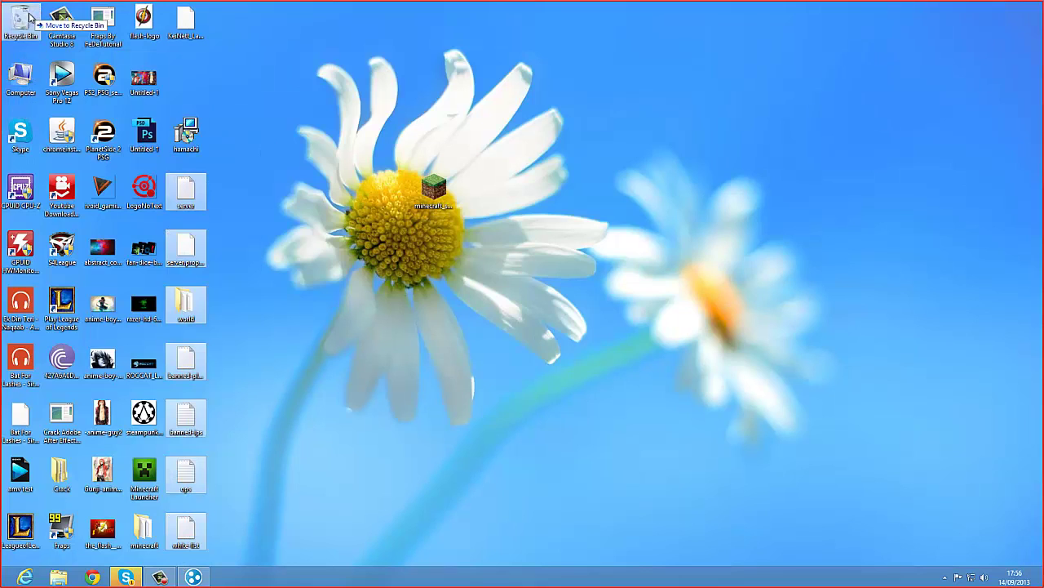
click(390, 193)
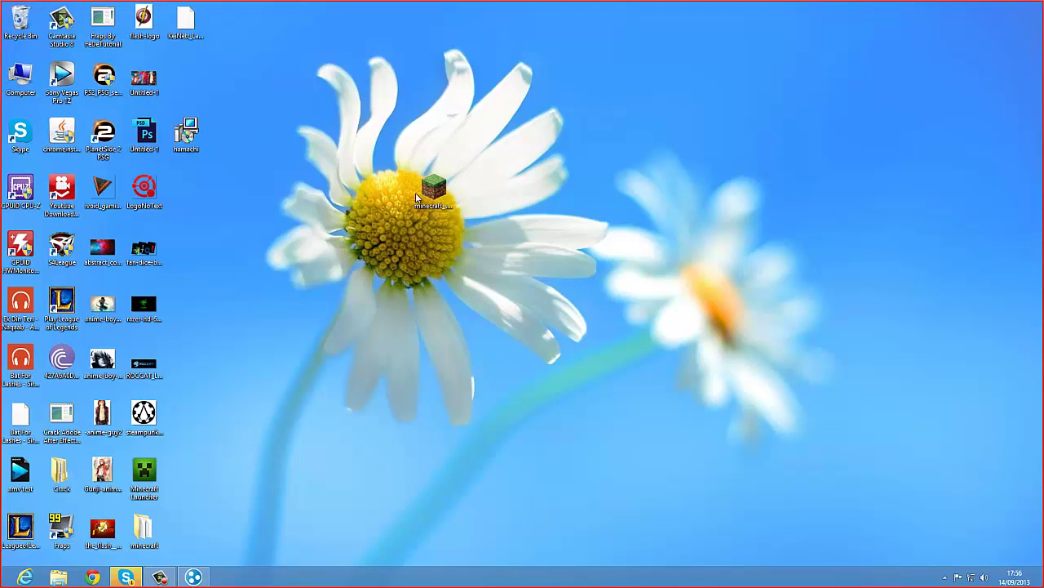
right_click(4, 16)
click(37, 46)
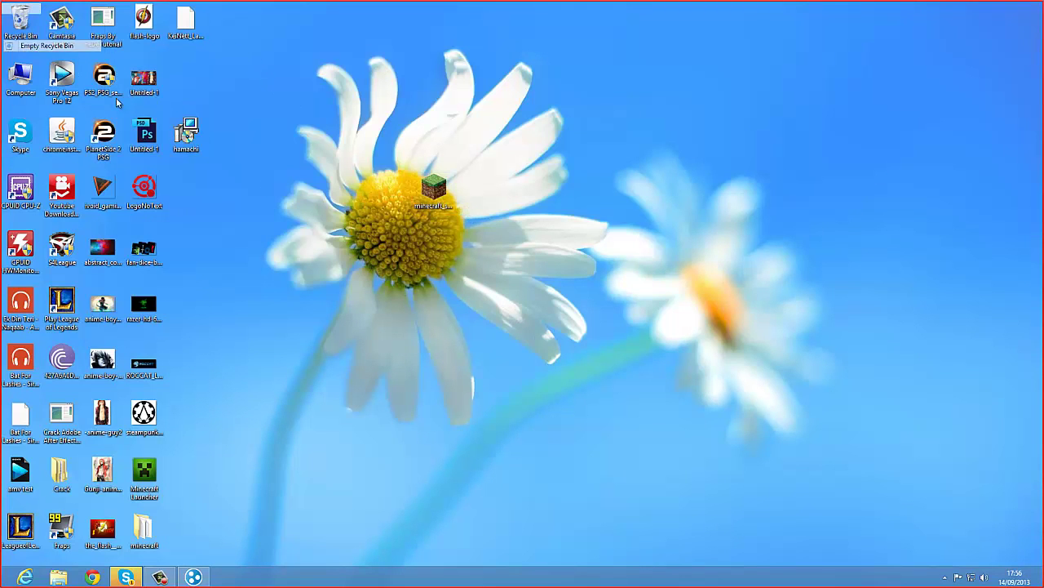
click(562, 297)
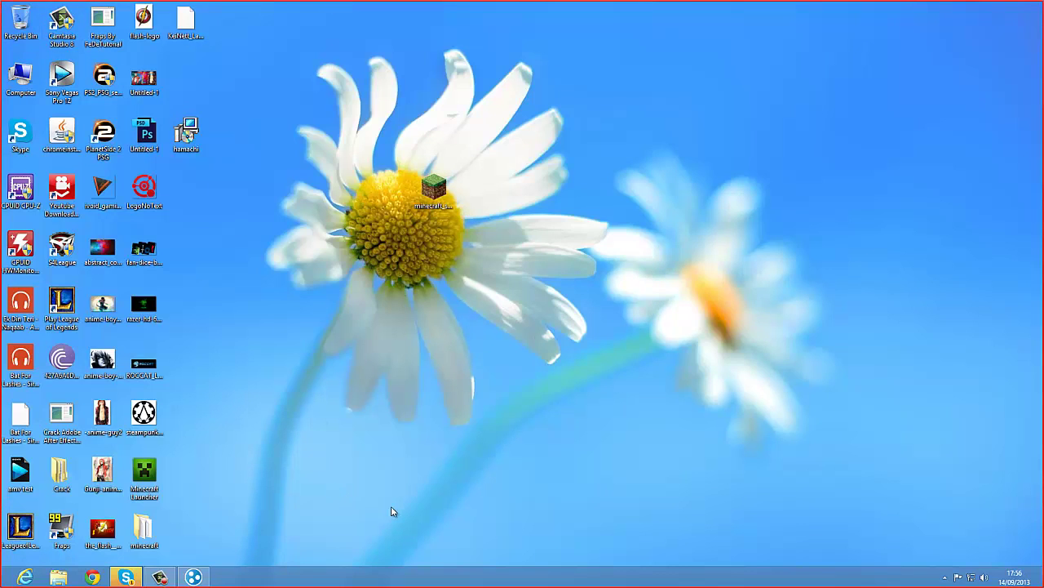
mouse_move(1042, 2)
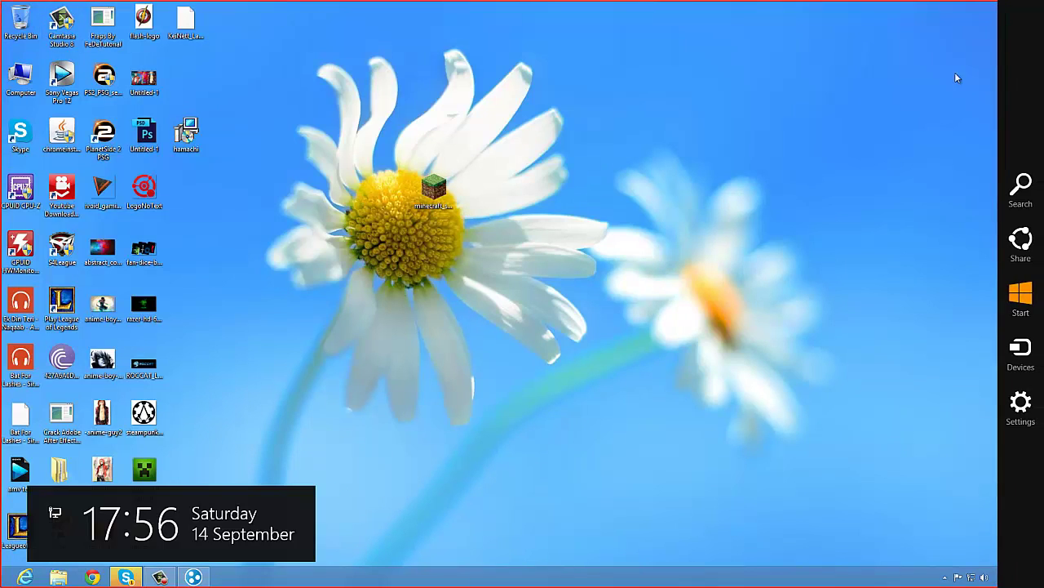
drag(1042, 2, 546, 194)
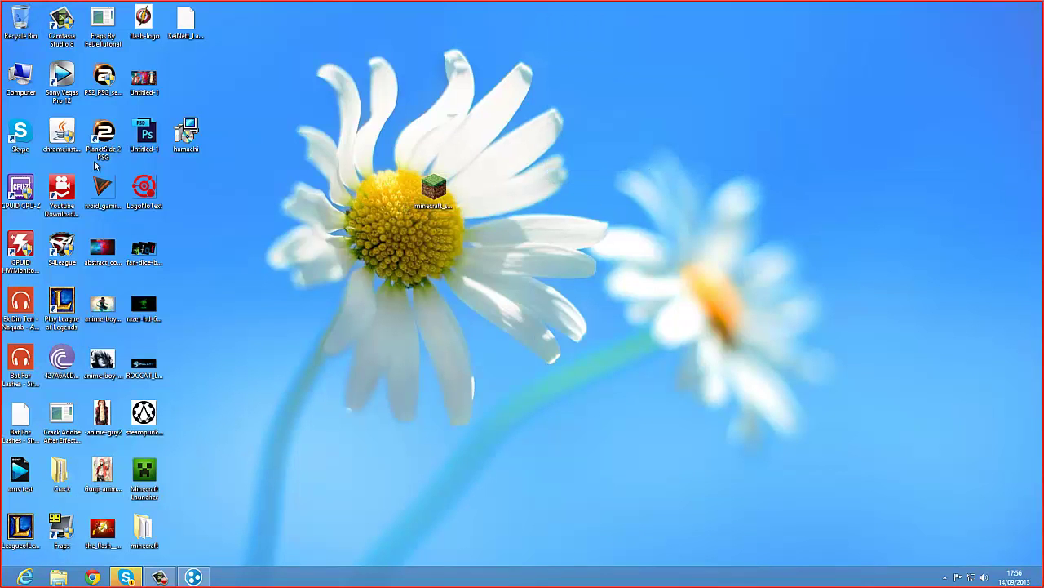
click(440, 213)
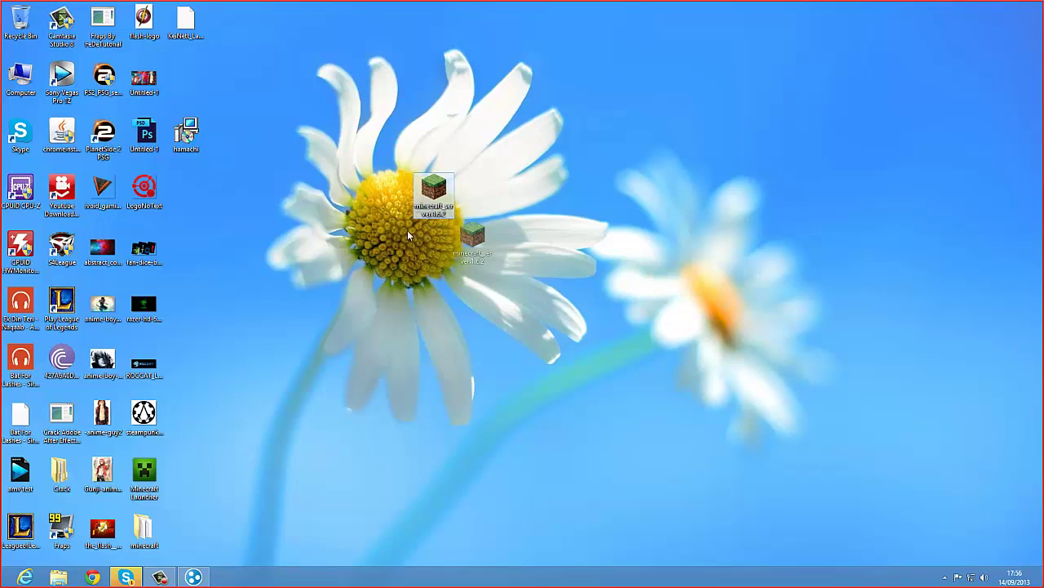
Create a new desktop folder named Dynamic Server
right_click(461, 298)
mouse_move(490, 393)
click(638, 387)
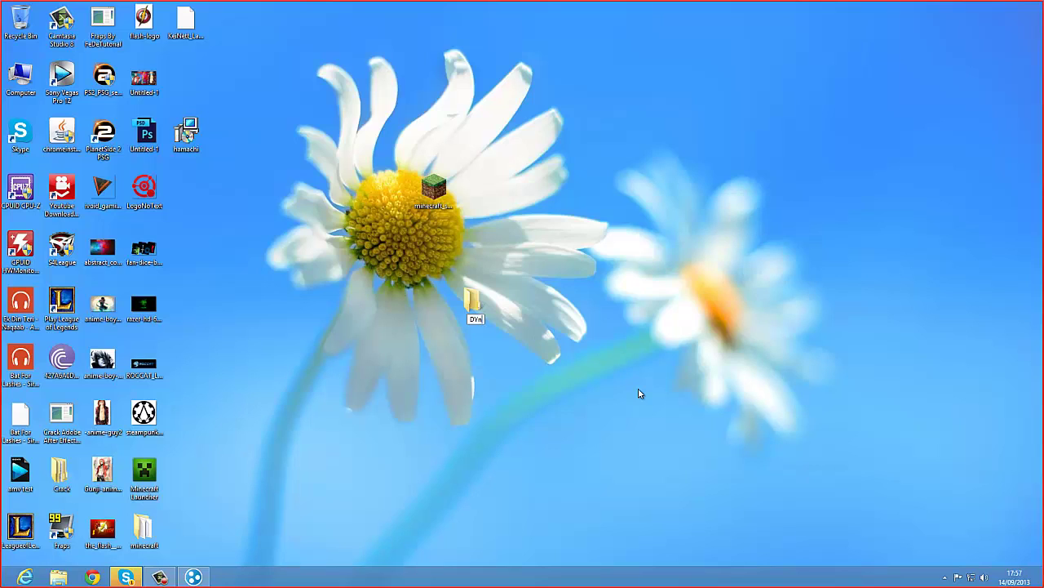
text(DYn)
key(BackSpace)
text(namic Server)
key(Return)
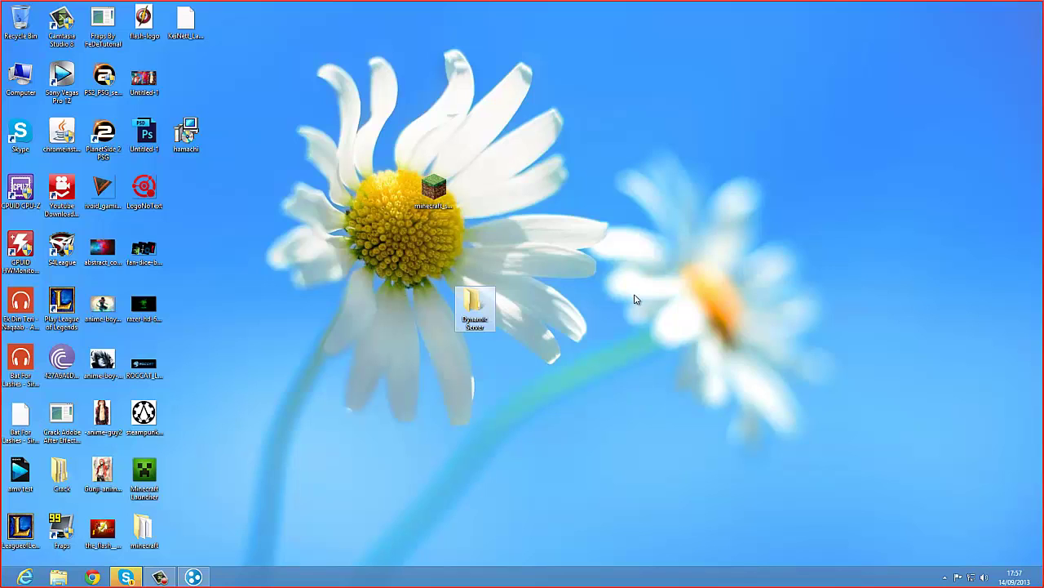
Move the Minecraft server file from the desktop into the Dynamic Server folder
click(422, 191)
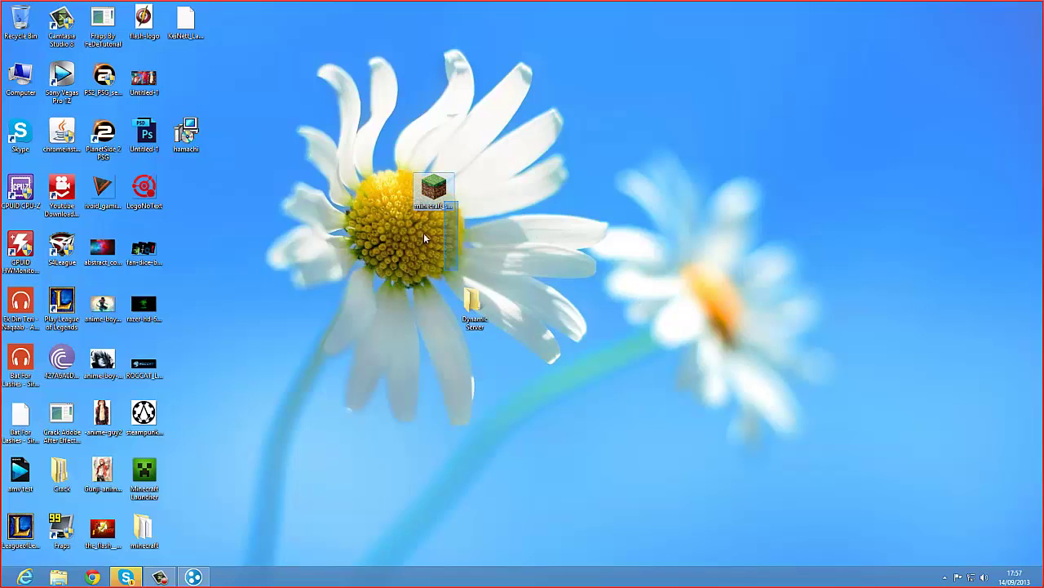
drag(422, 191, 478, 316)
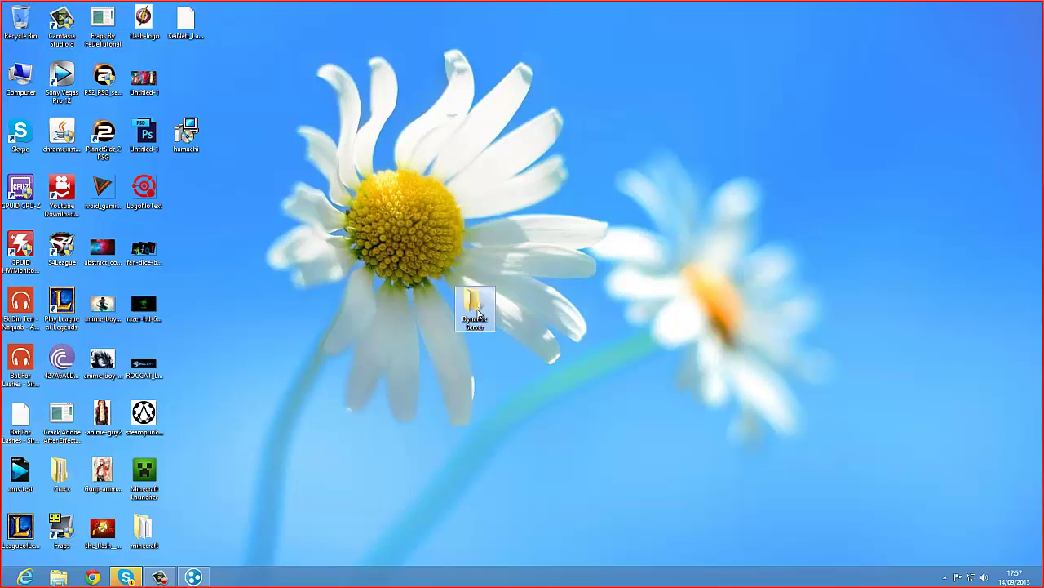
Open the Dynamic Server folder and run minecraft_server.1.6.2 so it generates its files there
double_click(478, 314)
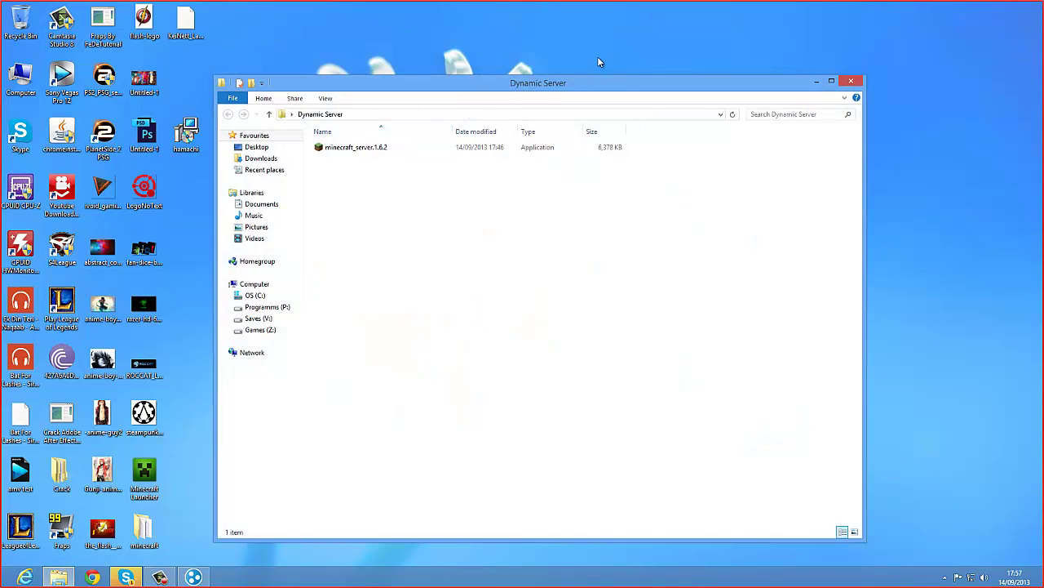
drag(493, 85, 527, 36)
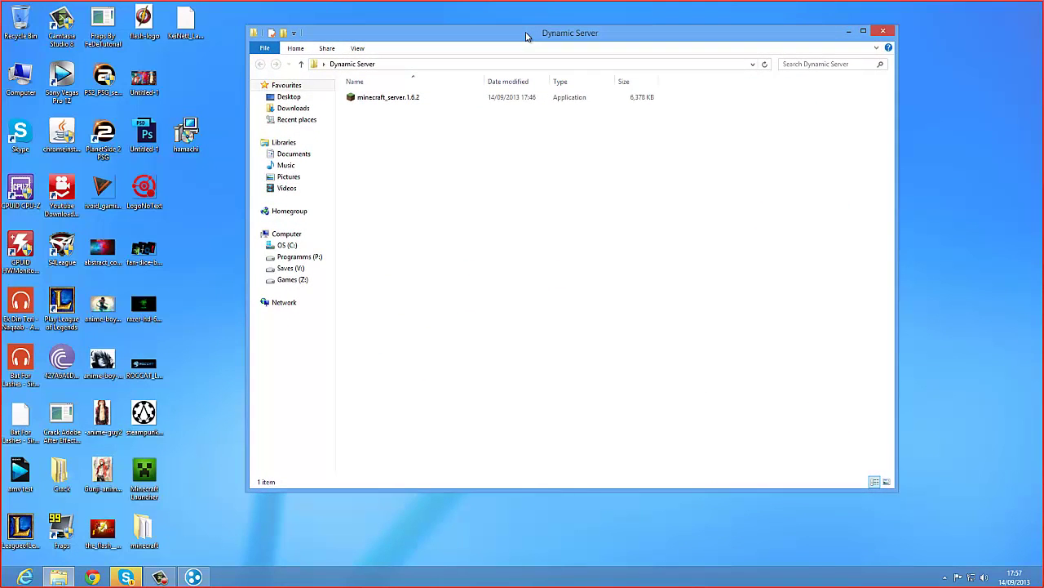
double_click(594, 98)
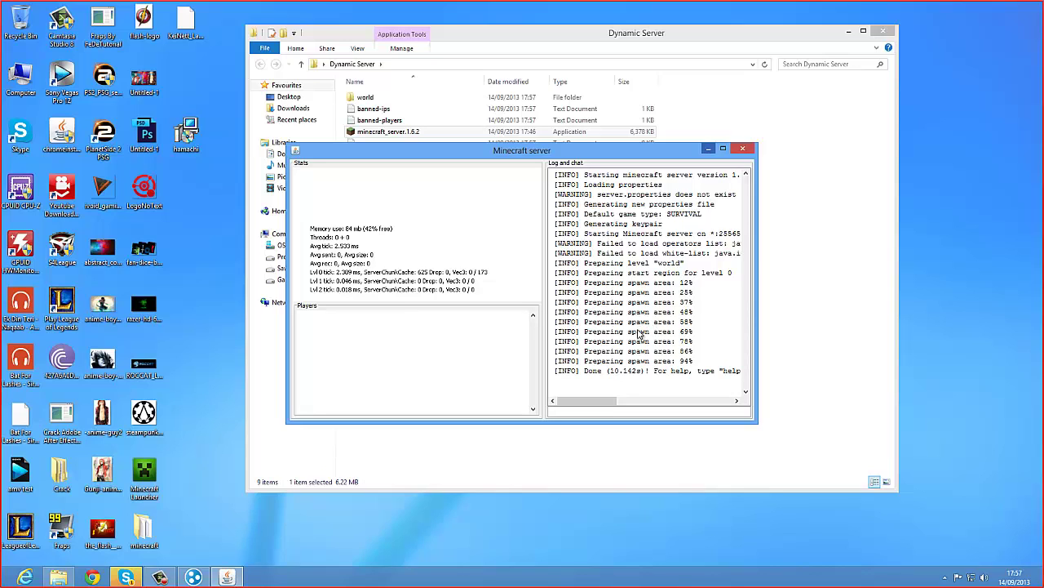
Close the running Minecraft server window and clear the file selection in the Dynamic Server folder
click(744, 151)
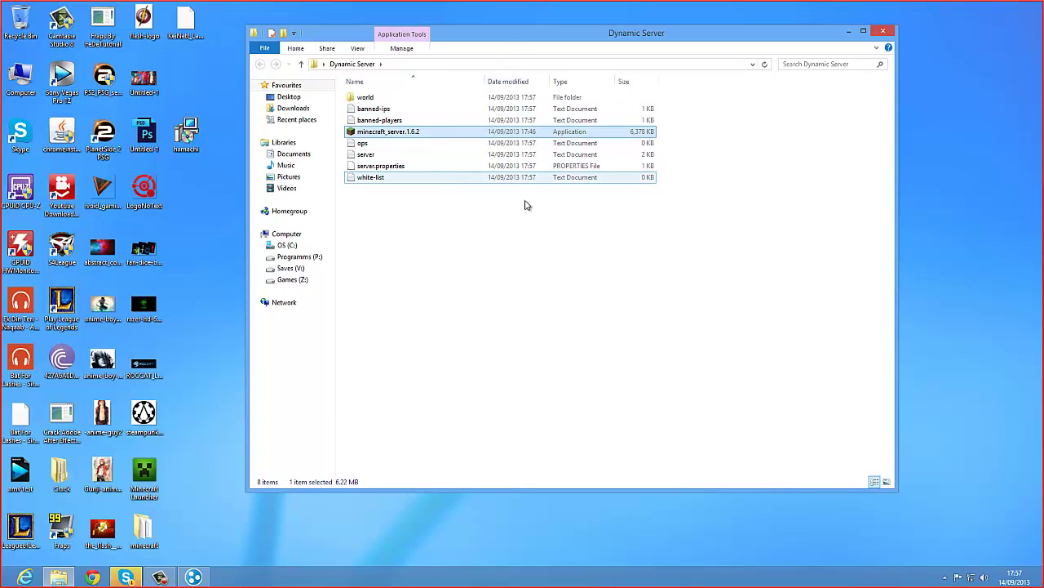
click(532, 210)
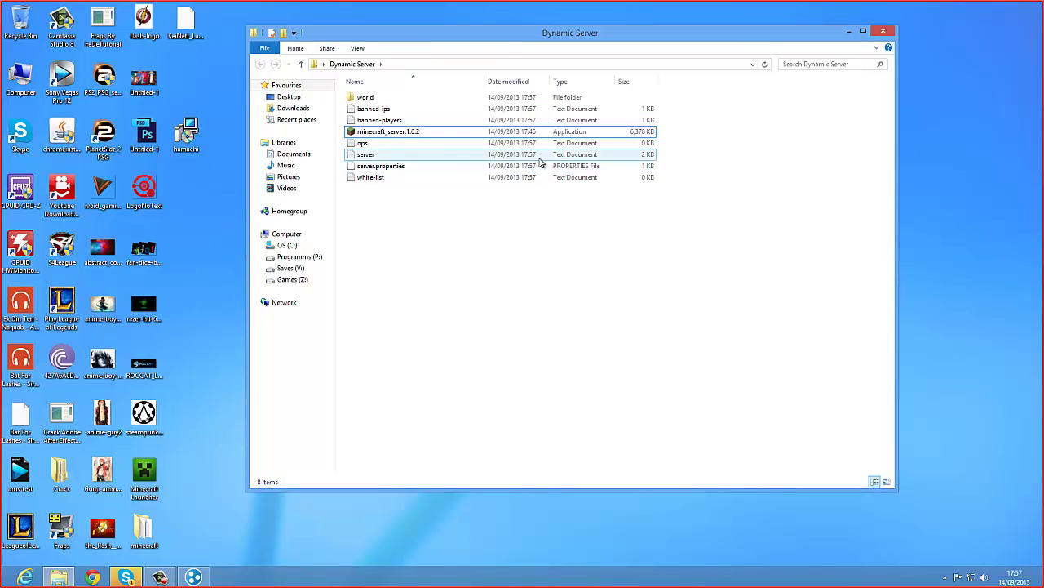
double_click(535, 167)
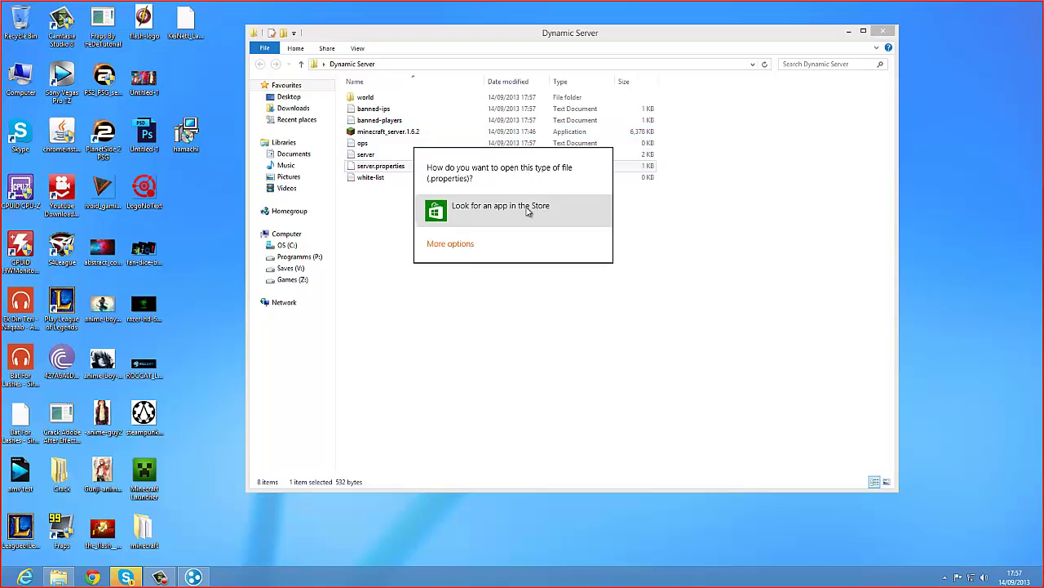
click(650, 272)
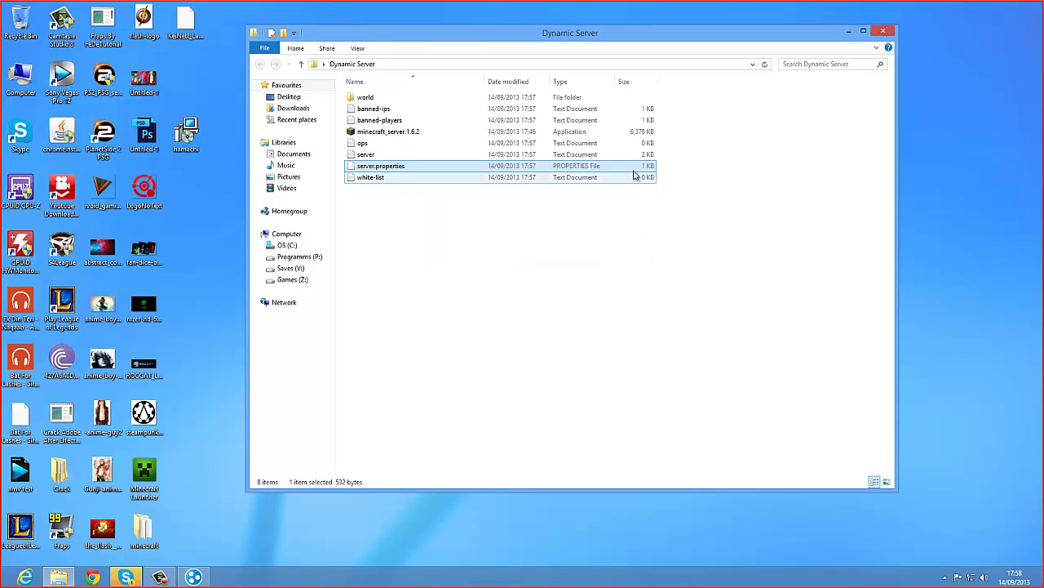
double_click(640, 168)
click(678, 270)
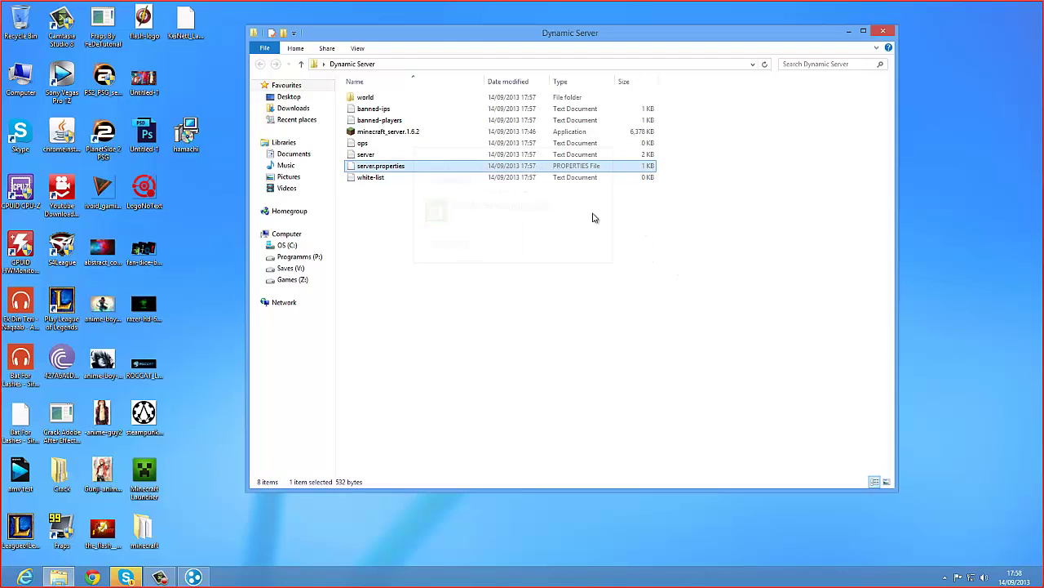
Open the server.properties file in Notepad and move its window clear for editing
right_click(574, 167)
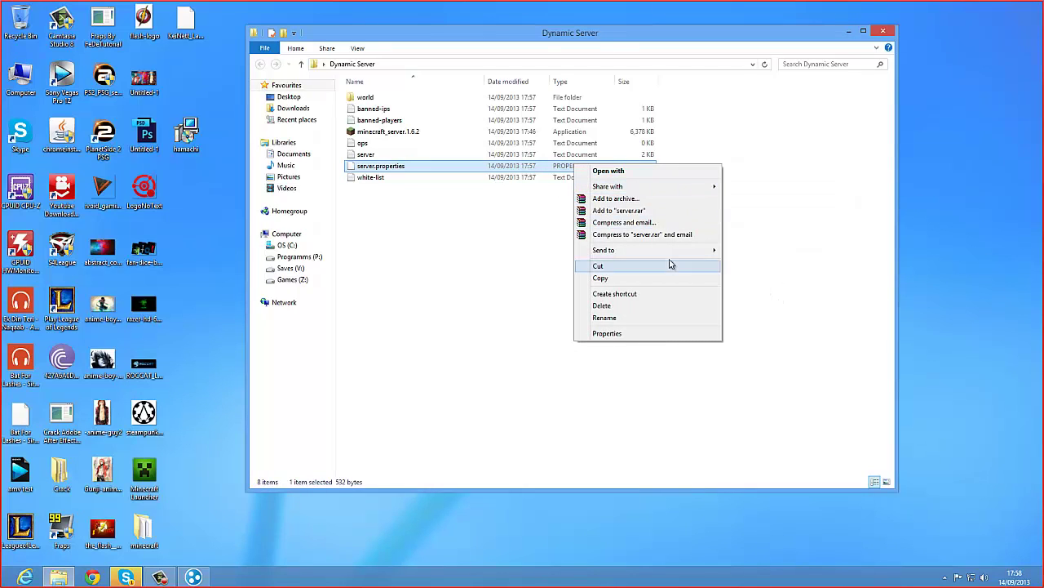
click(662, 173)
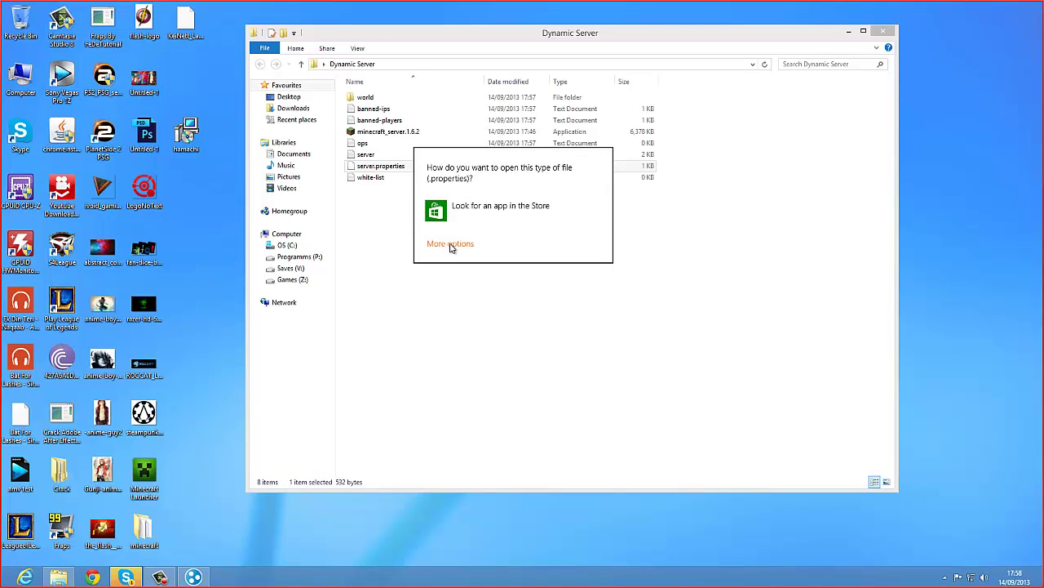
click(453, 244)
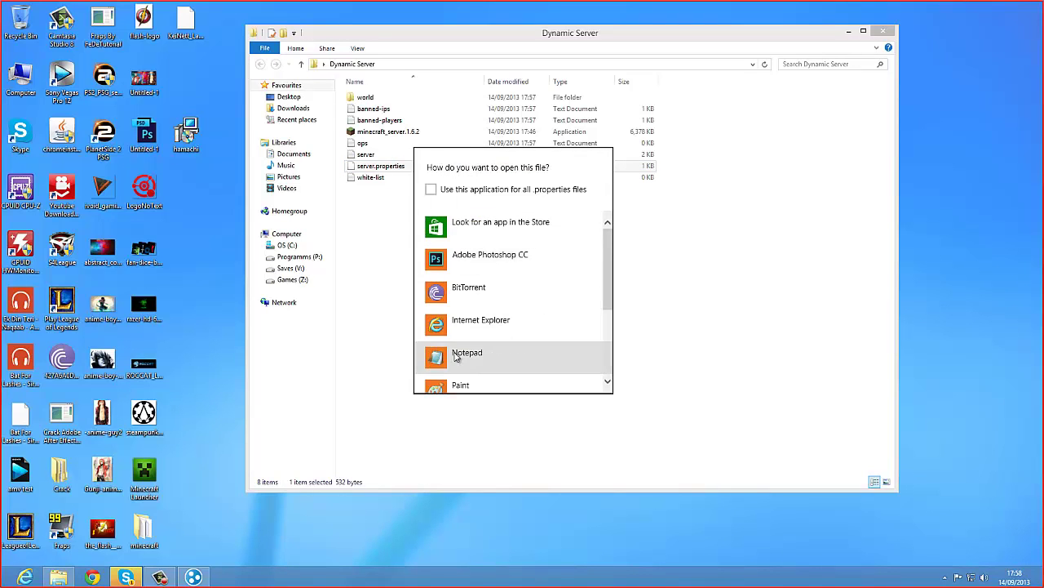
click(462, 353)
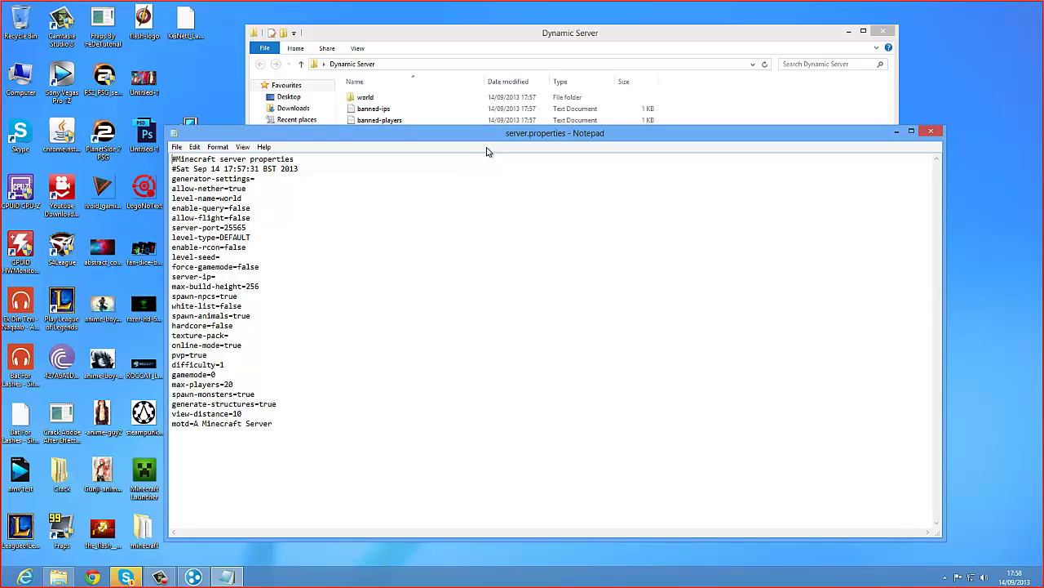
drag(495, 133, 482, 97)
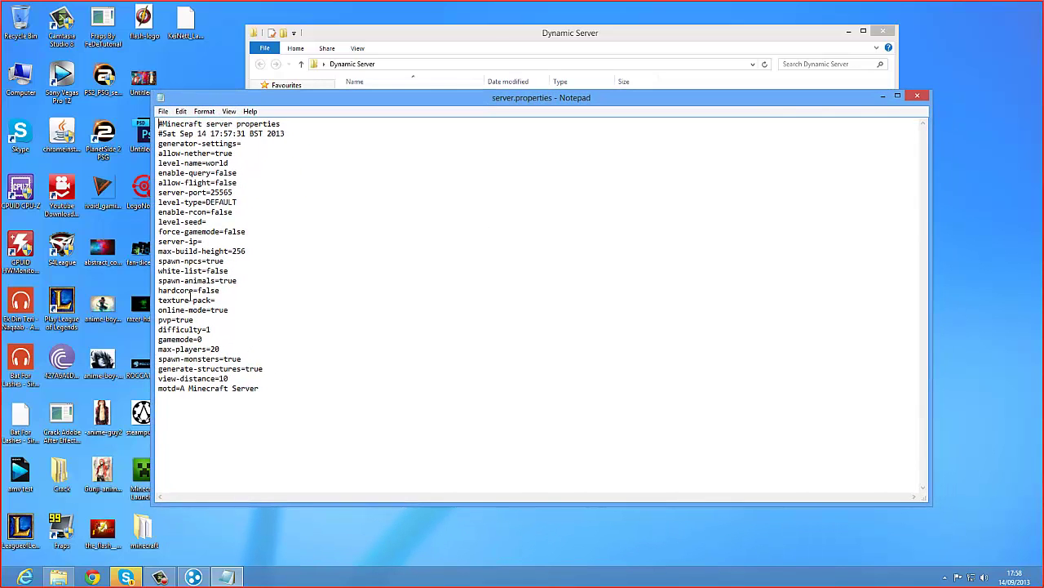
Examine the server.properties settings from the header lines down to enable-rcon
drag(284, 394, 160, 123)
click(240, 311)
drag(197, 133, 159, 123)
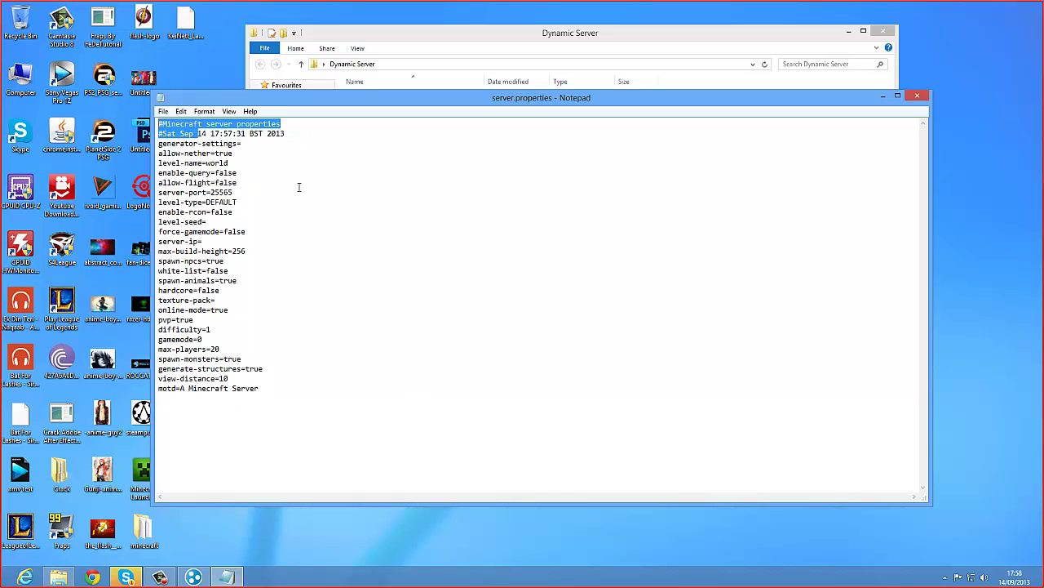
click(296, 193)
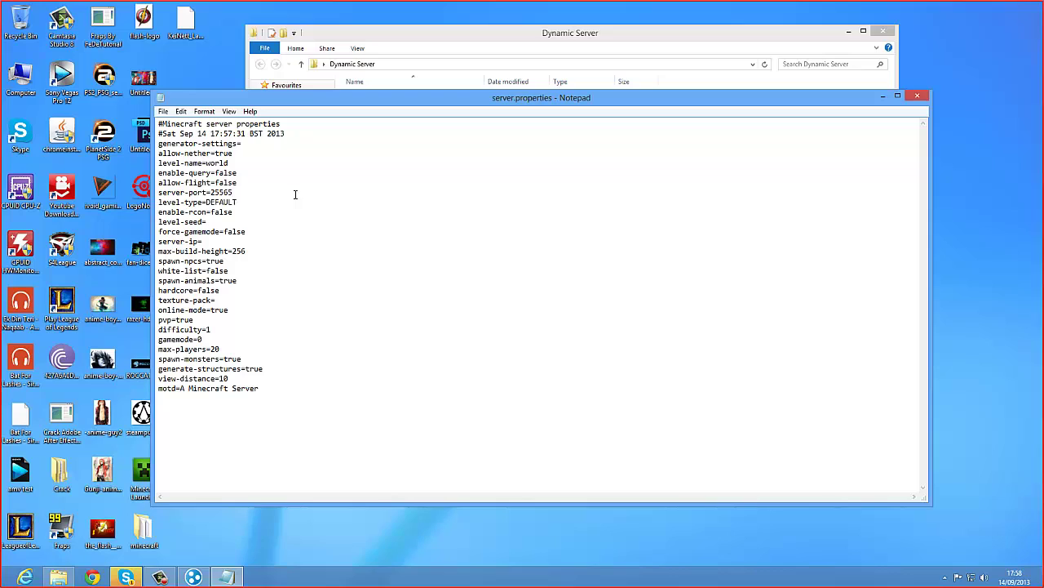
click(242, 151)
click(232, 163)
click(247, 173)
click(245, 185)
click(236, 195)
click(244, 212)
Set the level-seed property to ClanRJR
click(211, 231)
text(lanRJR)
click(296, 235)
Go past the white-list, spawn-animals and hardcore lines and set online-mode to false
click(232, 271)
click(239, 280)
drag(208, 271, 235, 271)
click(239, 283)
click(228, 292)
click(231, 309)
key(BackSpace)
key(BackSpace)
key(BackSpace)
key(BackSpace)
text(false)
Set max-players to 6 and view-distance to 8
click(201, 321)
key(BackSpace)
key(BackSpace)
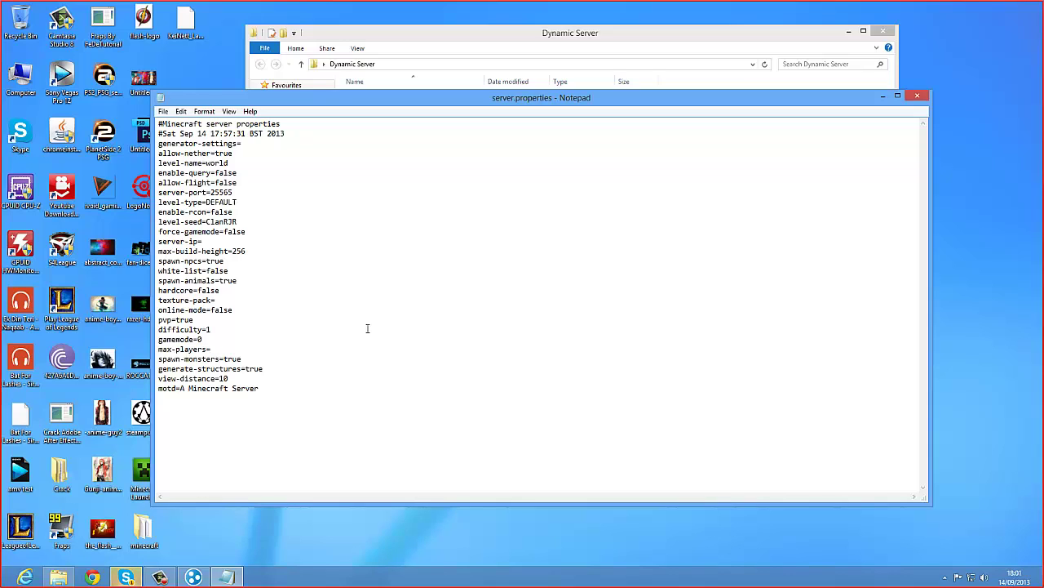
text(10)
click(324, 356)
click(241, 337)
key(BackSpace)
key(BackSpace)
text(6)
key(BackSpace)
key(BackSpace)
Replace the motd text with Server RJR
drag(180, 389, 294, 390)
key(BackSpace)
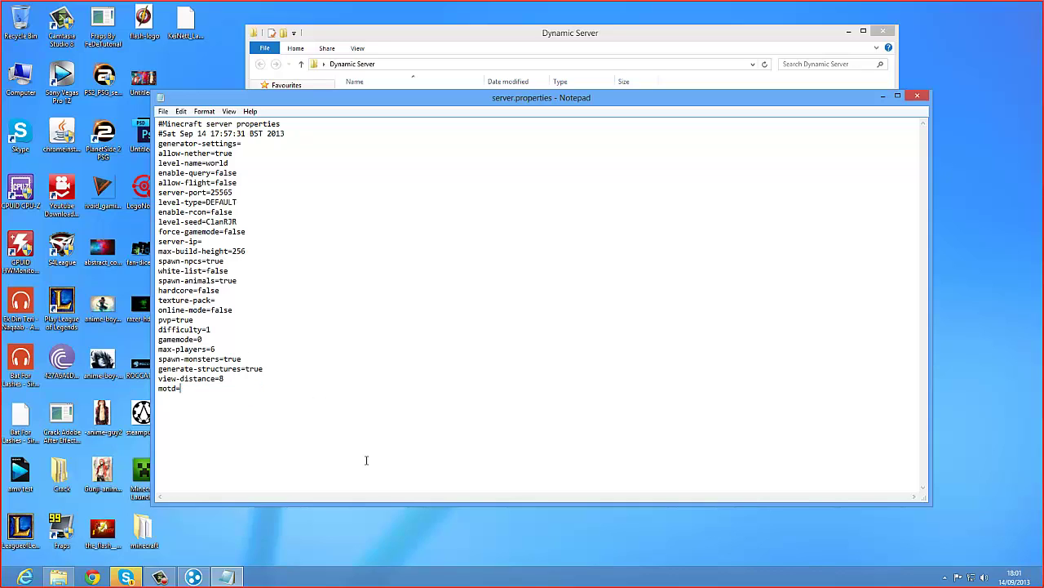
text(RJ)
key(BackSpace)
key(BackSpace)
key(BackSpace)
key(BackSpace)
text(Server RJR)
click(181, 111)
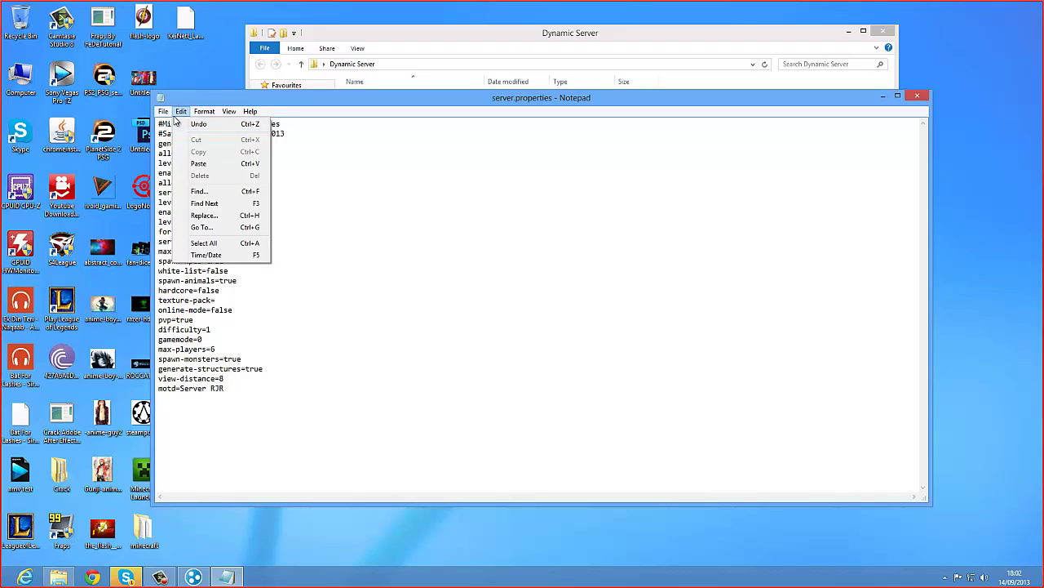
click(342, 170)
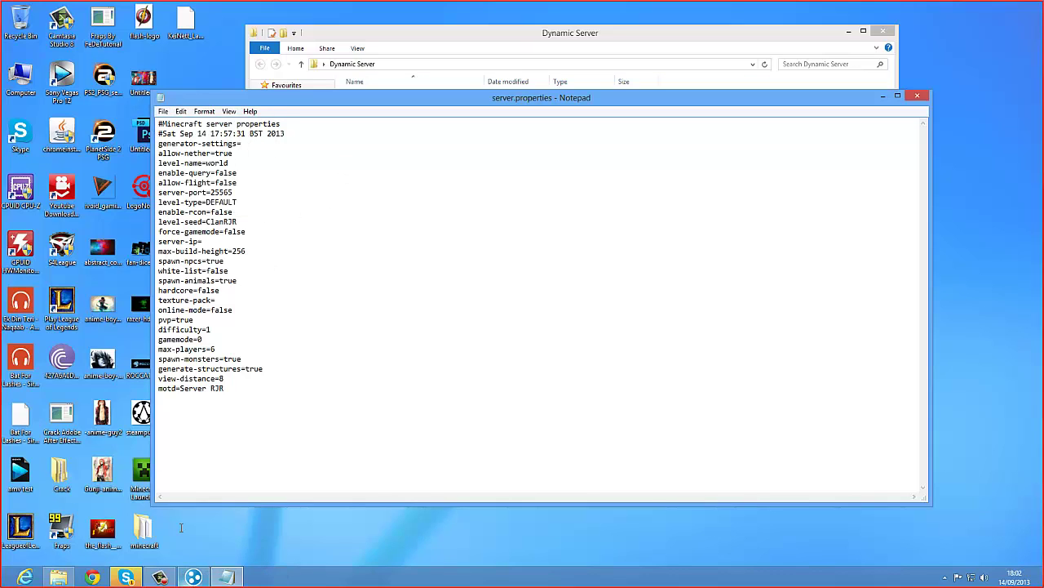
click(163, 111)
mouse_move(182, 111)
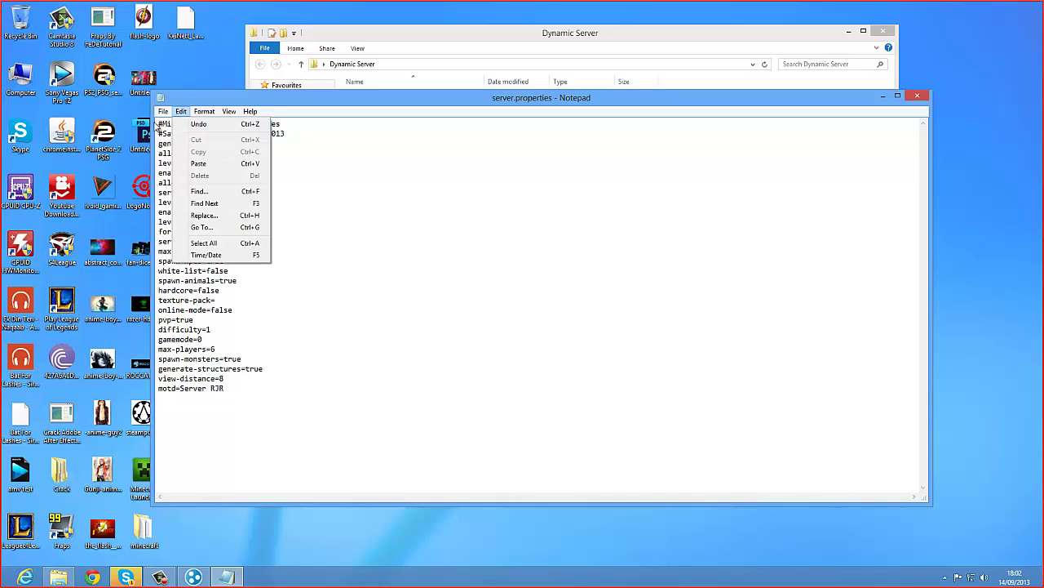
click(343, 188)
Delete the allow-flight=false line from server.properties
drag(344, 184, 547, 165)
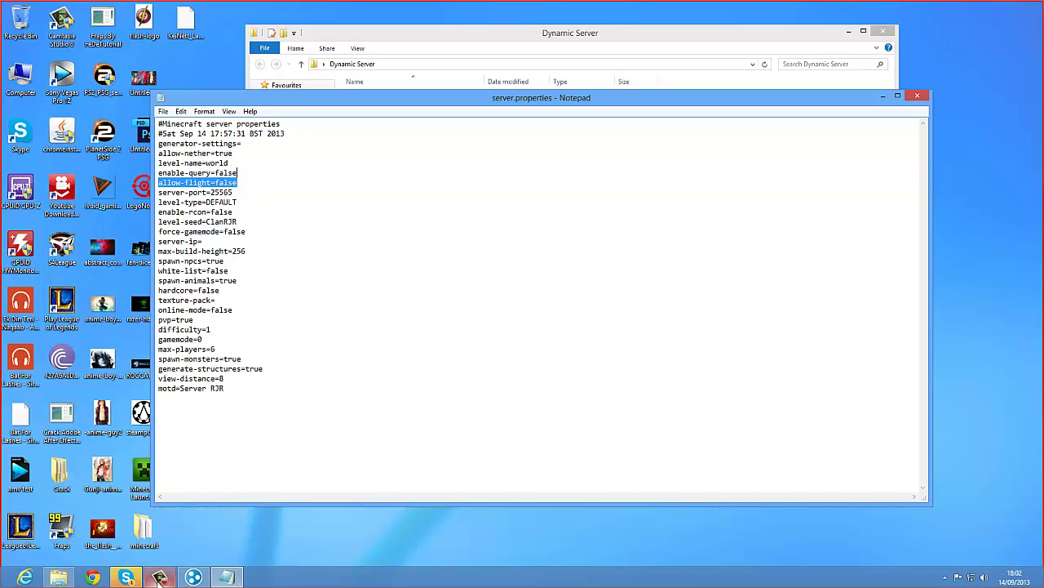
key(BackSpace)
key(BackSpace)
click(160, 577)
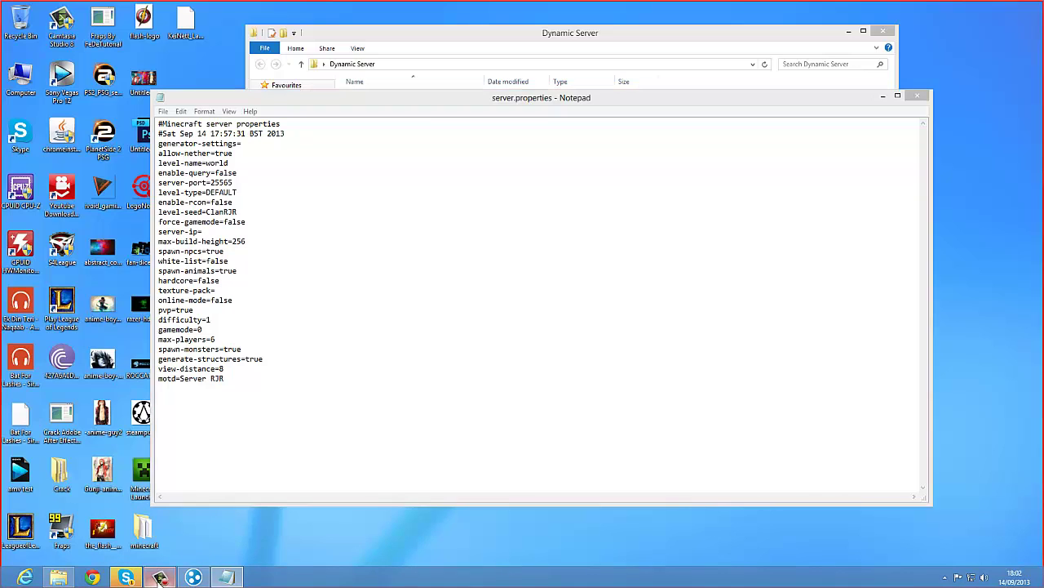
click(994, 529)
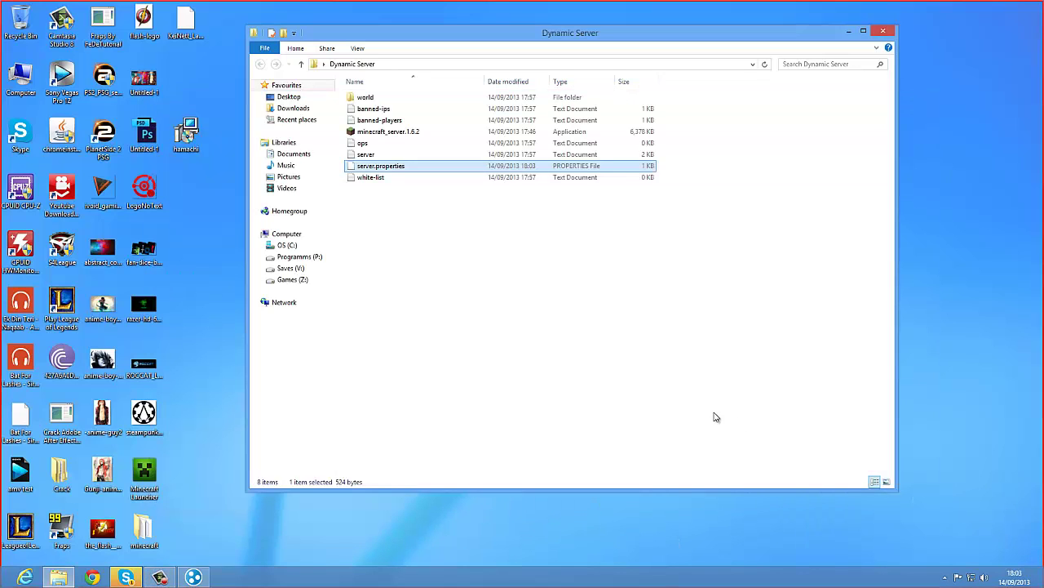
drag(672, 336, 529, 88)
click(750, 230)
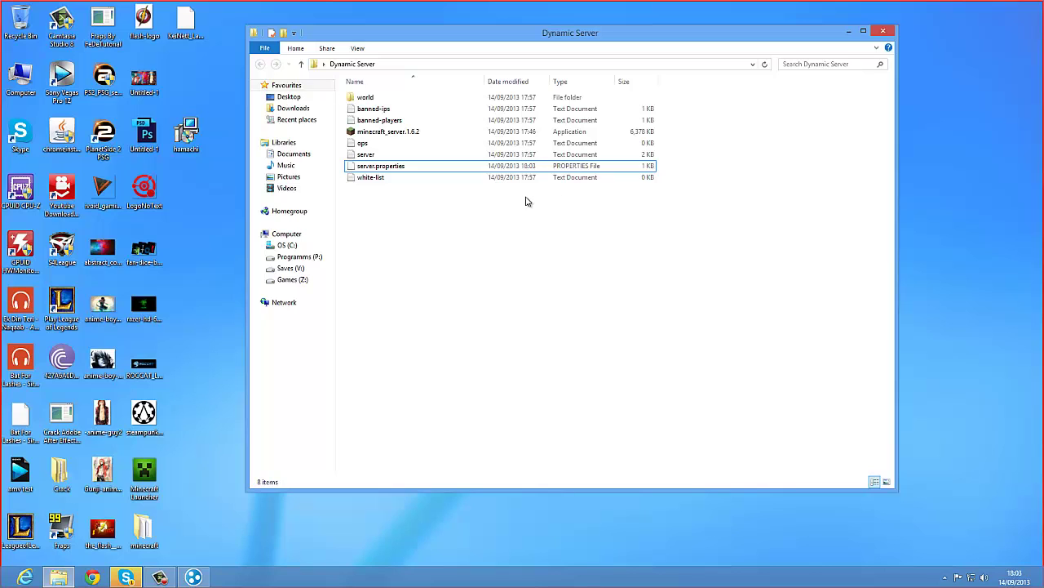
Run minecraft_server.1.6.2 from the Dynamic Server folder and reposition the server window
drag(535, 206, 441, 90)
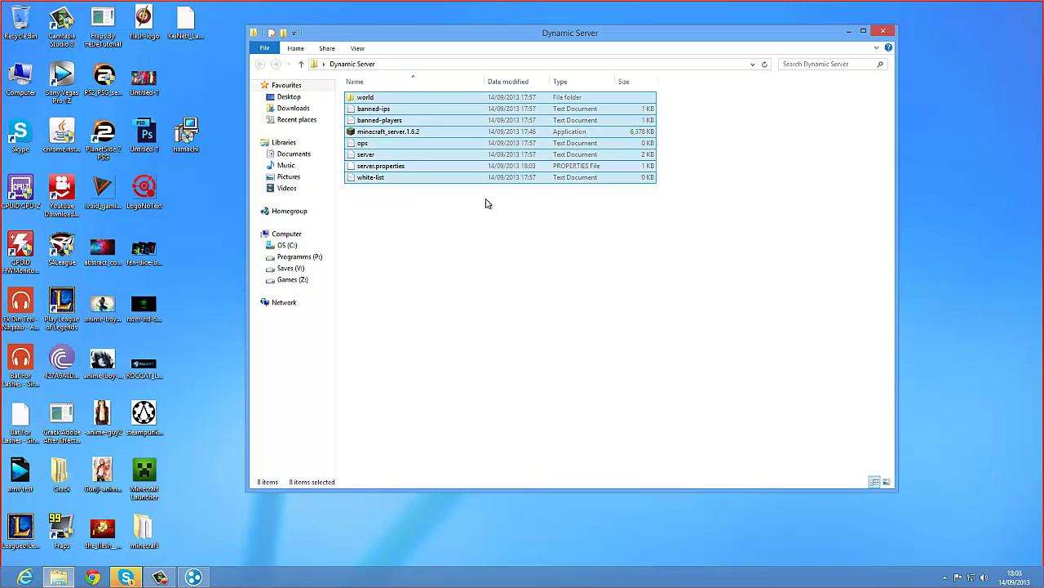
click(457, 166)
click(430, 133)
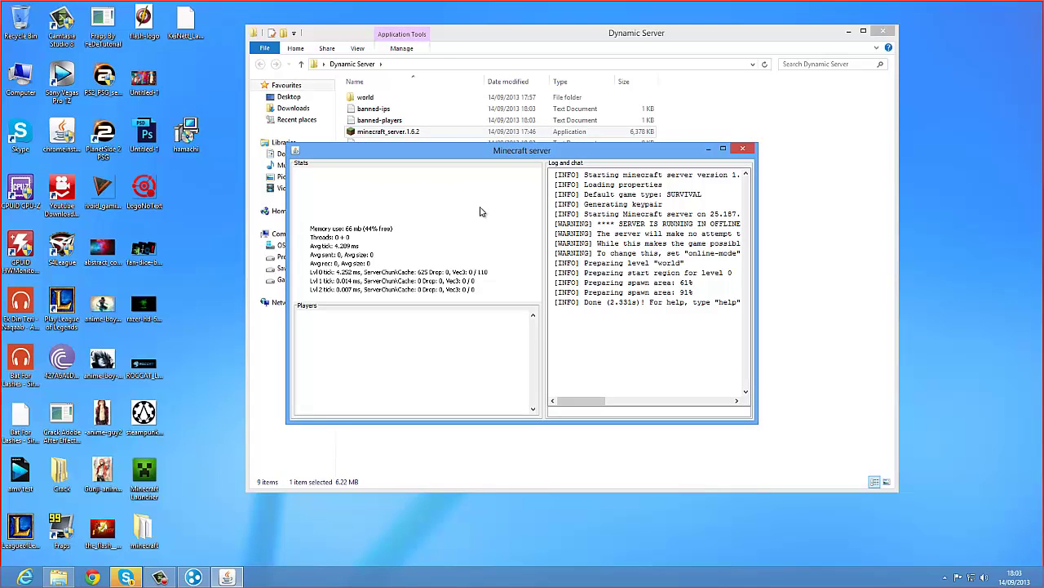
drag(582, 159, 611, 172)
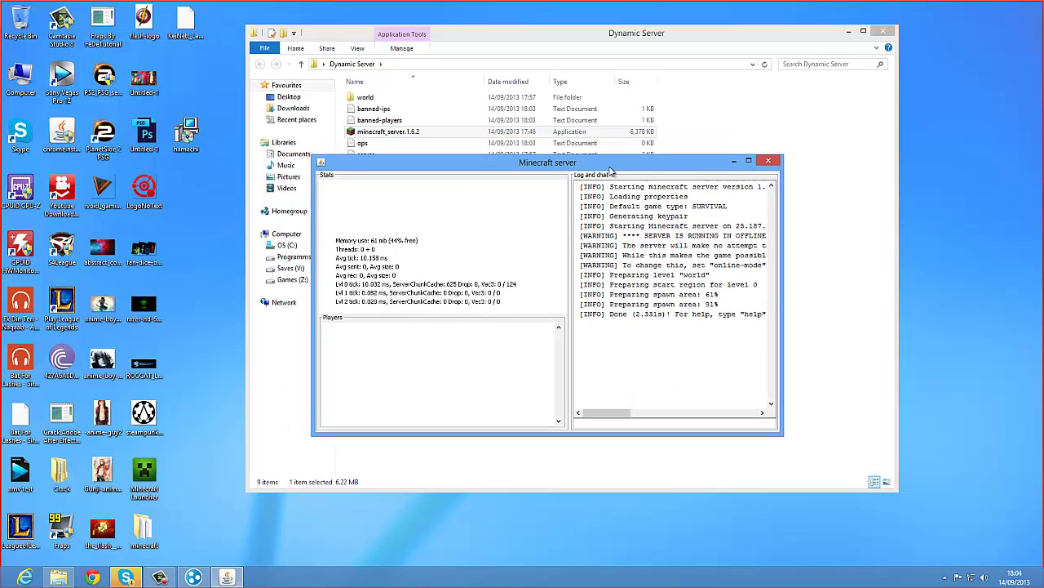
drag(637, 172, 618, 172)
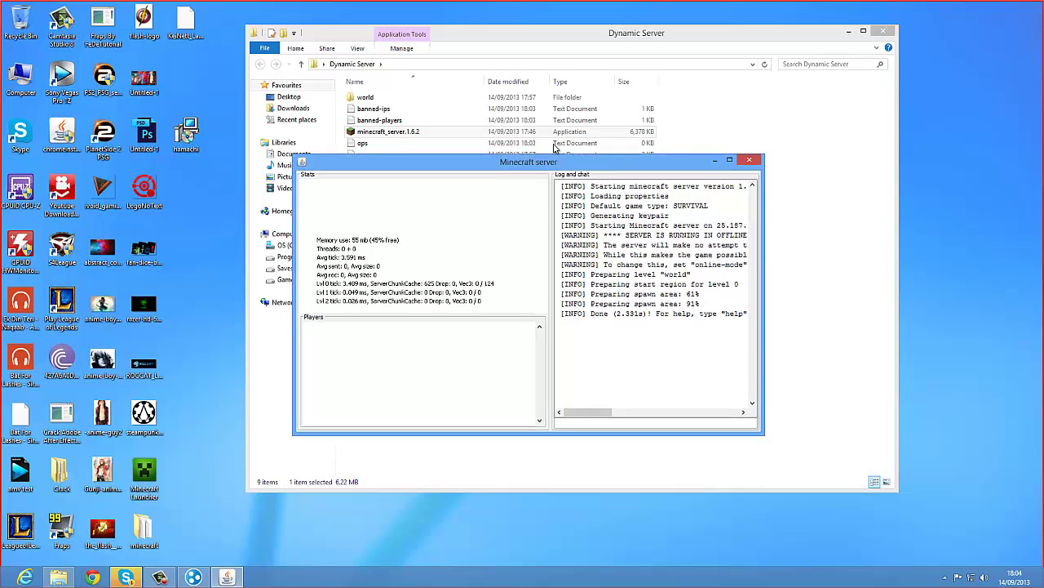
drag(554, 147, 504, 106)
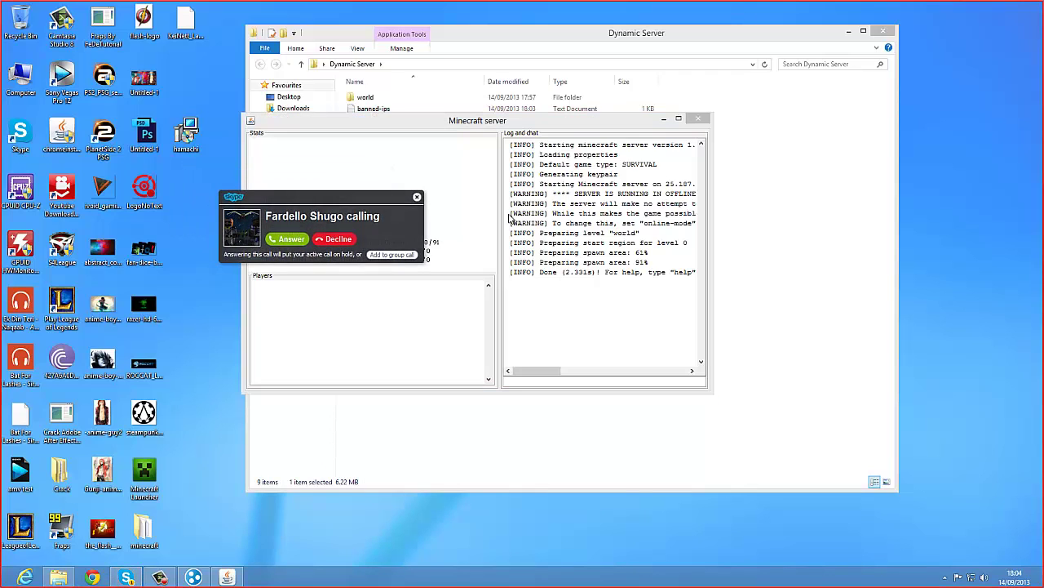
Add the incoming Skype caller to the group call and return to the Dynamic Server folder
click(375, 255)
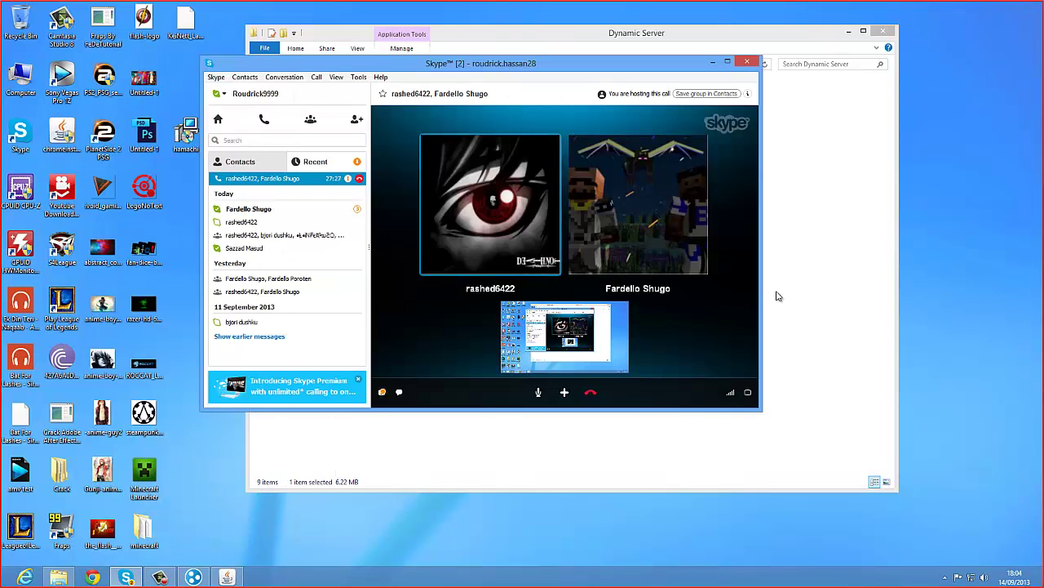
click(784, 290)
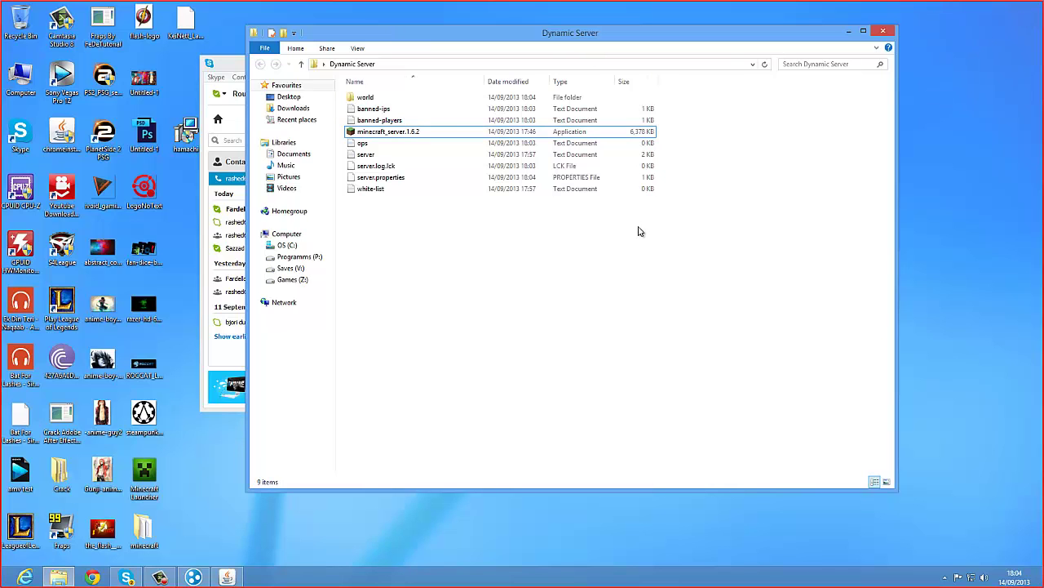
click(136, 577)
click(137, 577)
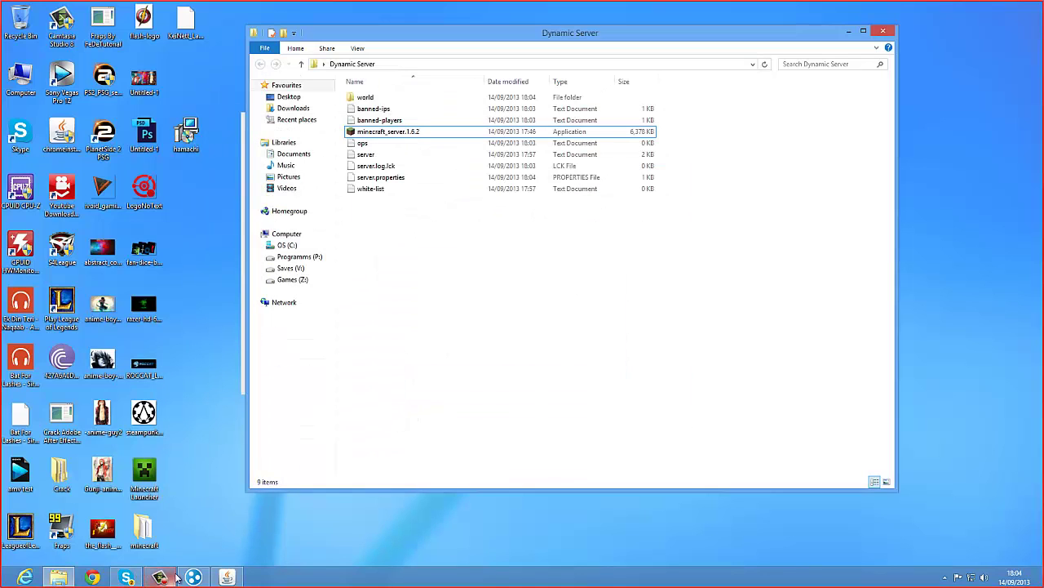
drag(416, 366, 820, 173)
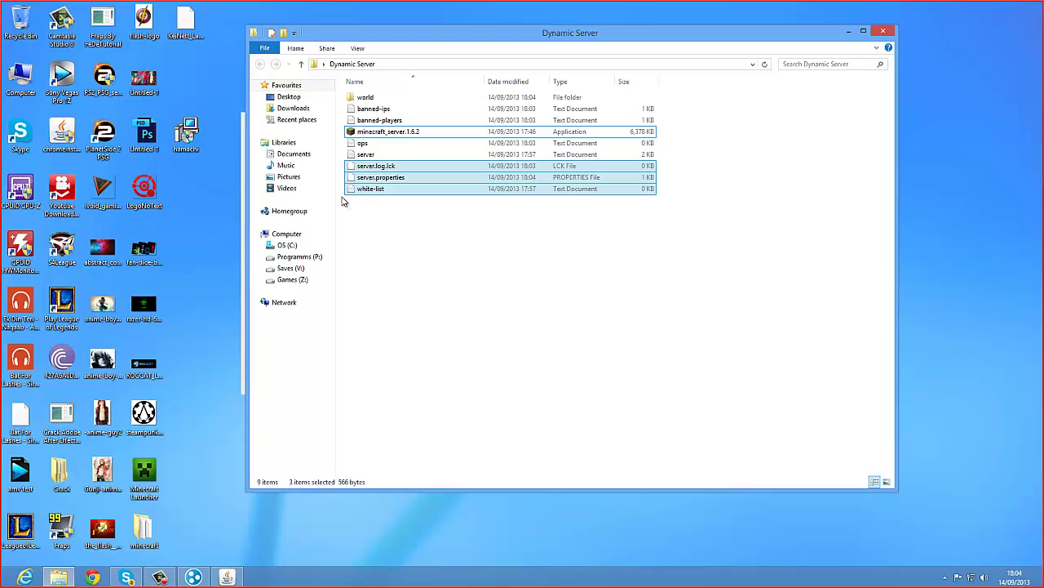
drag(349, 206, 571, 74)
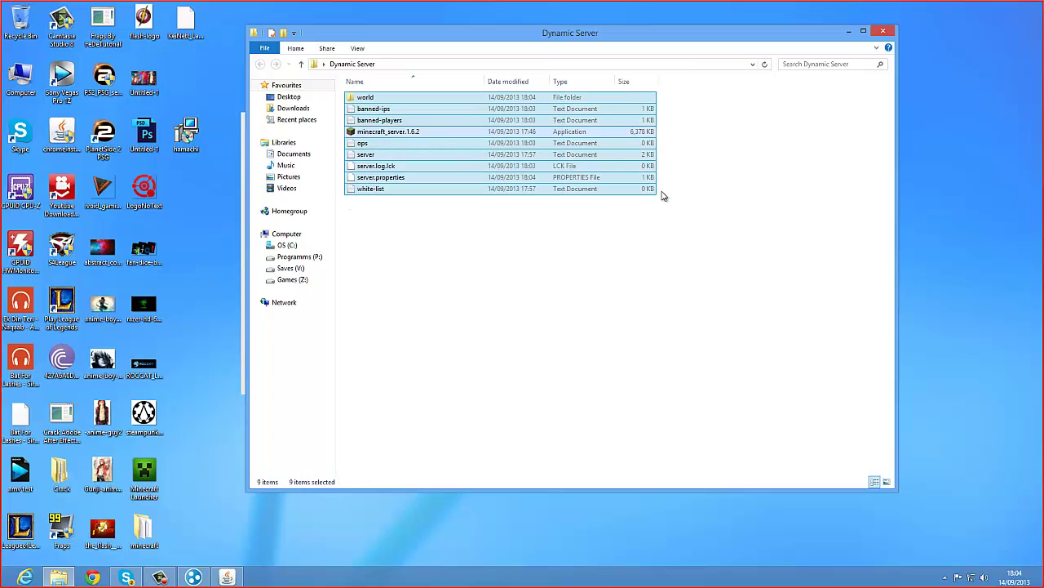
drag(660, 196, 330, 83)
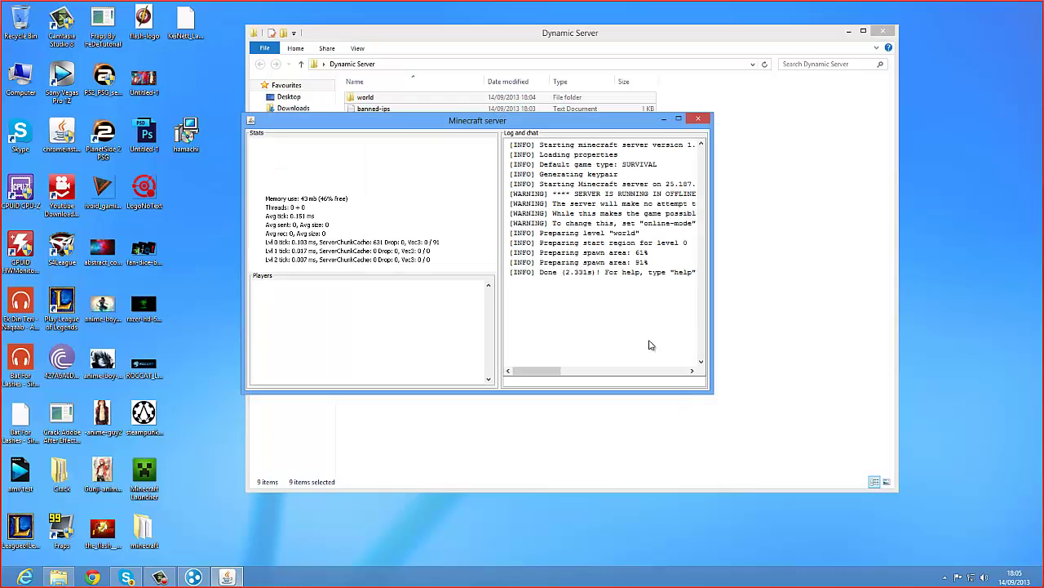
drag(531, 372, 455, 354)
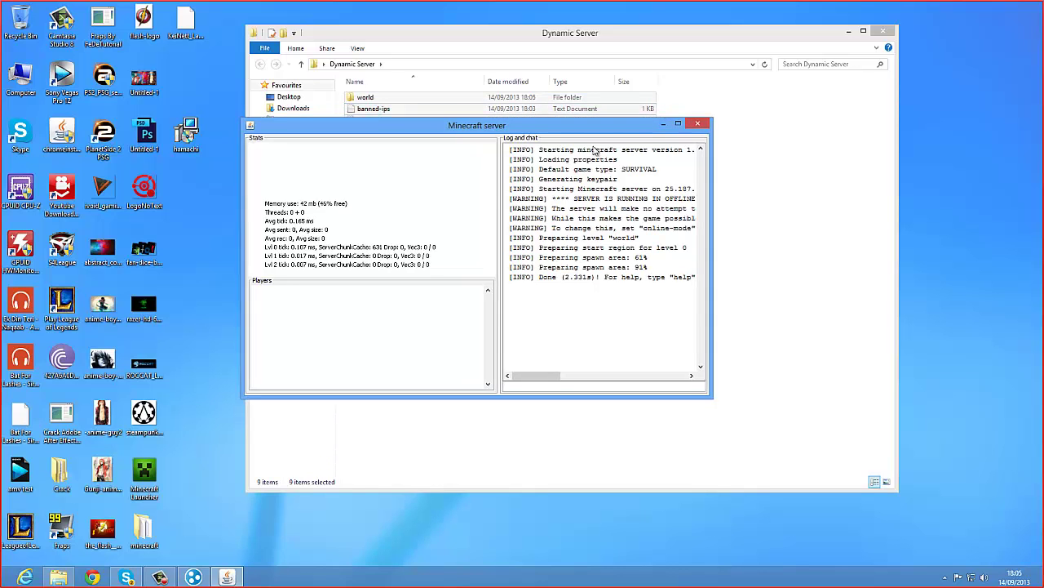
drag(632, 122, 702, 222)
drag(467, 214, 457, 210)
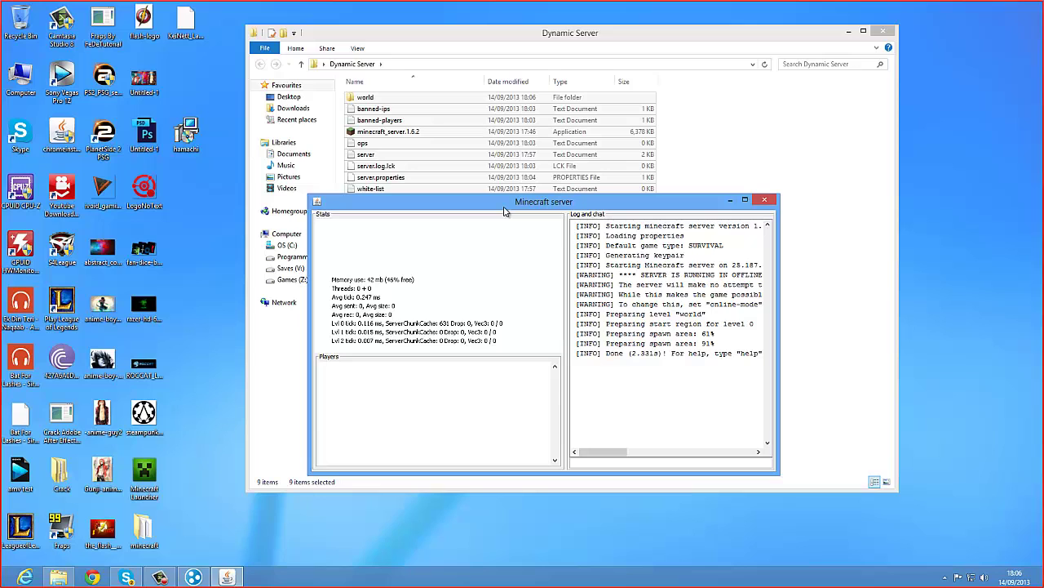
drag(539, 214, 503, 201)
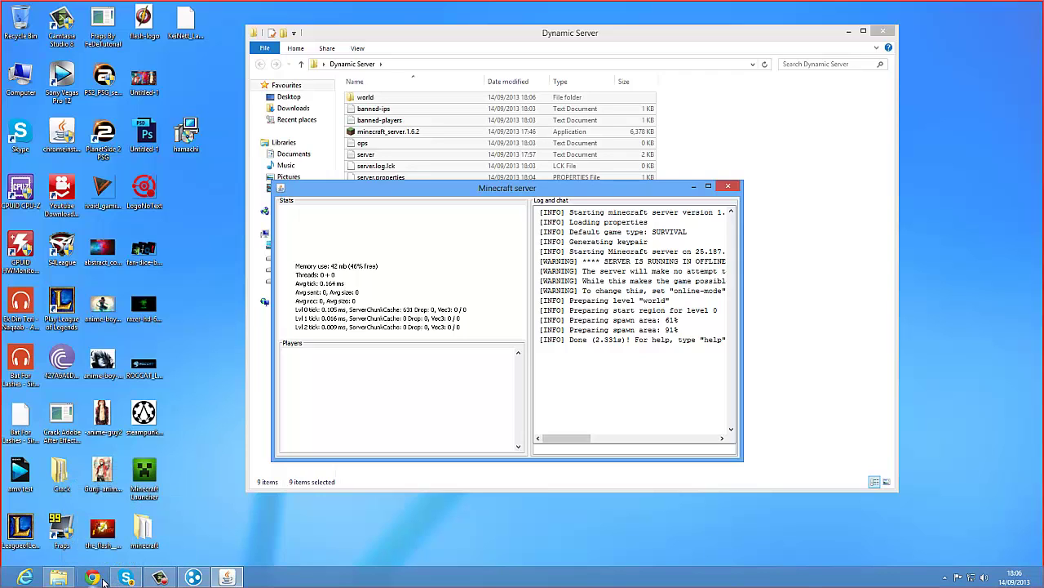
Open YouTube in Chrome and search for publicita, switching to the suggested spelling pubblicità
click(101, 579)
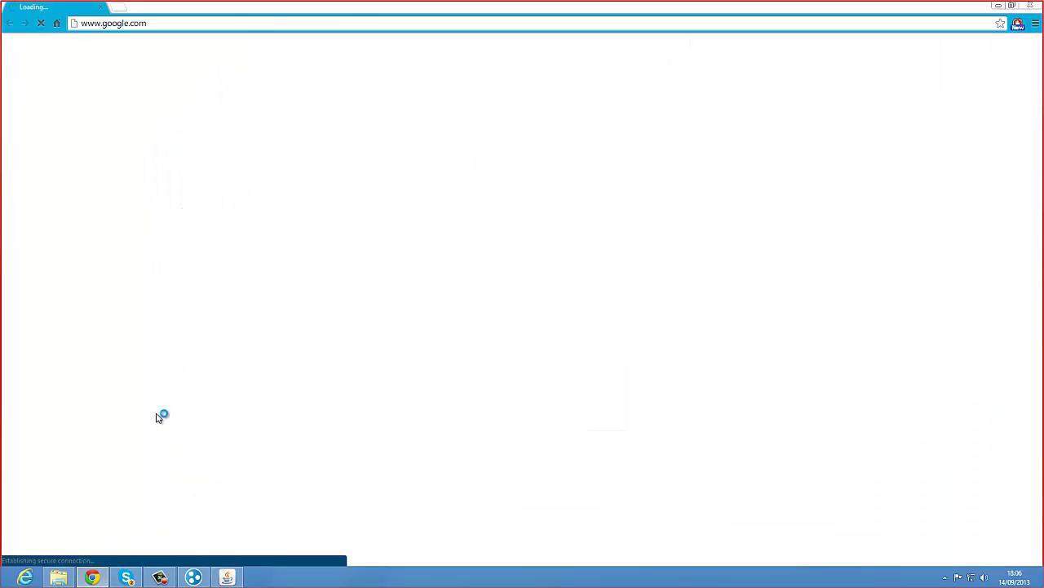
click(202, 48)
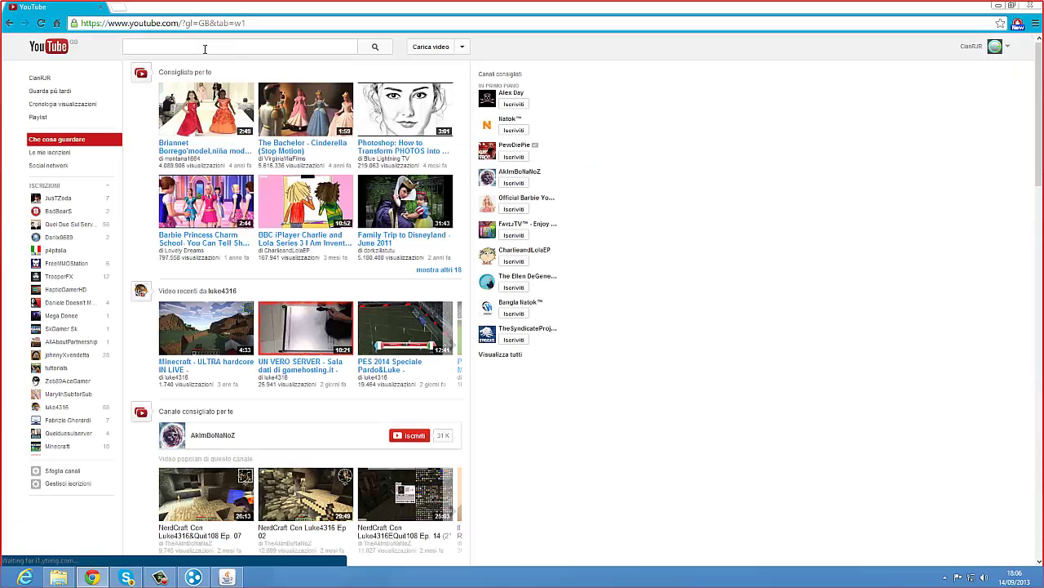
text(p)
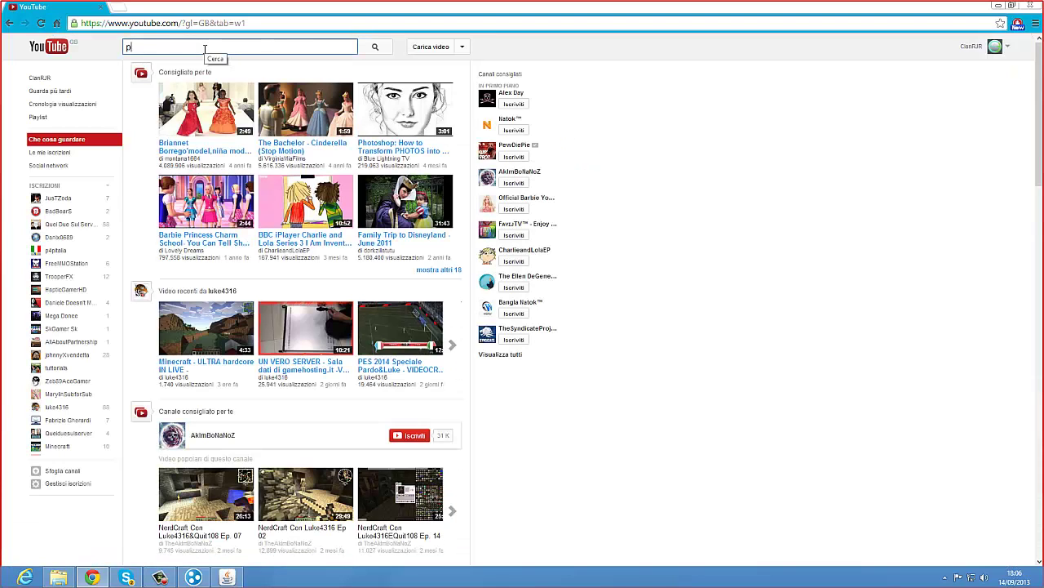
text(ublicita)
key(Return)
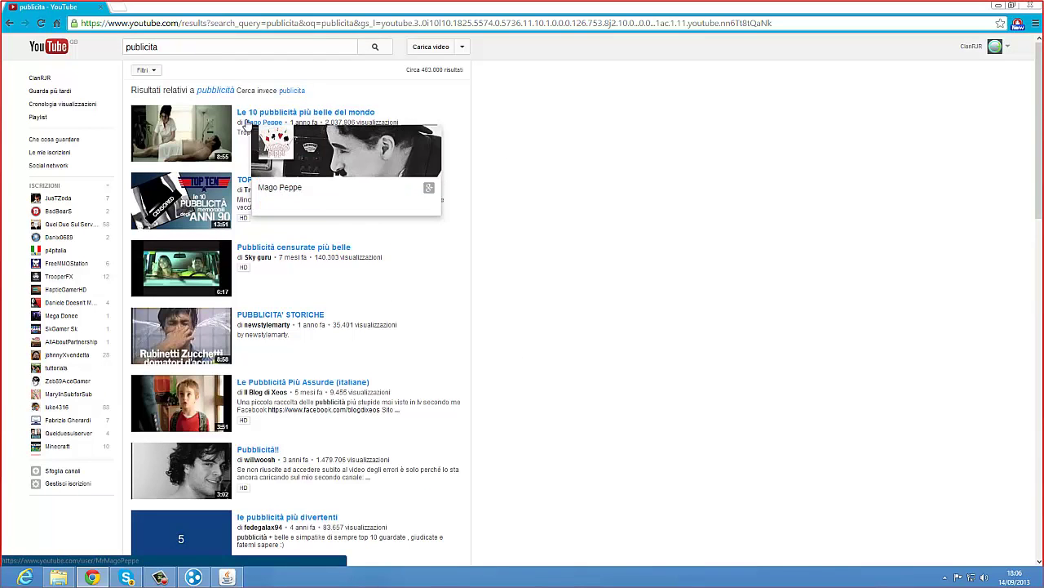
click(230, 91)
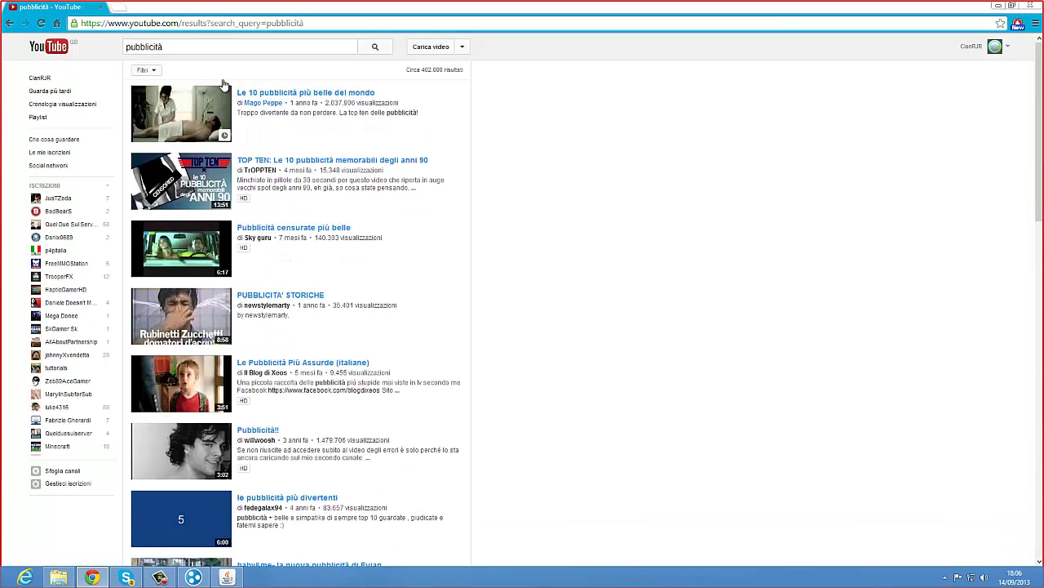
drag(193, 46, 4, 45)
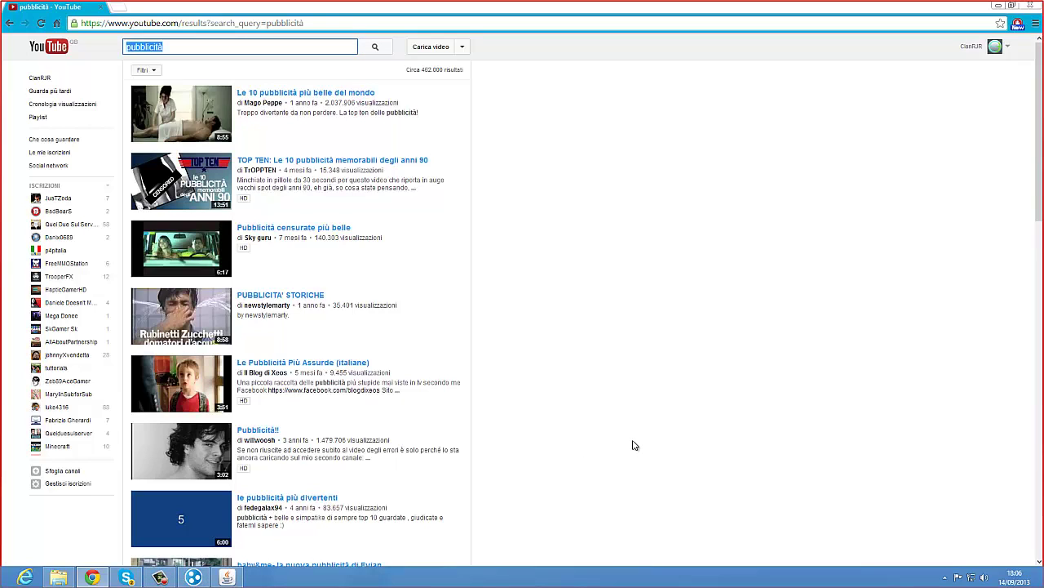
click(160, 577)
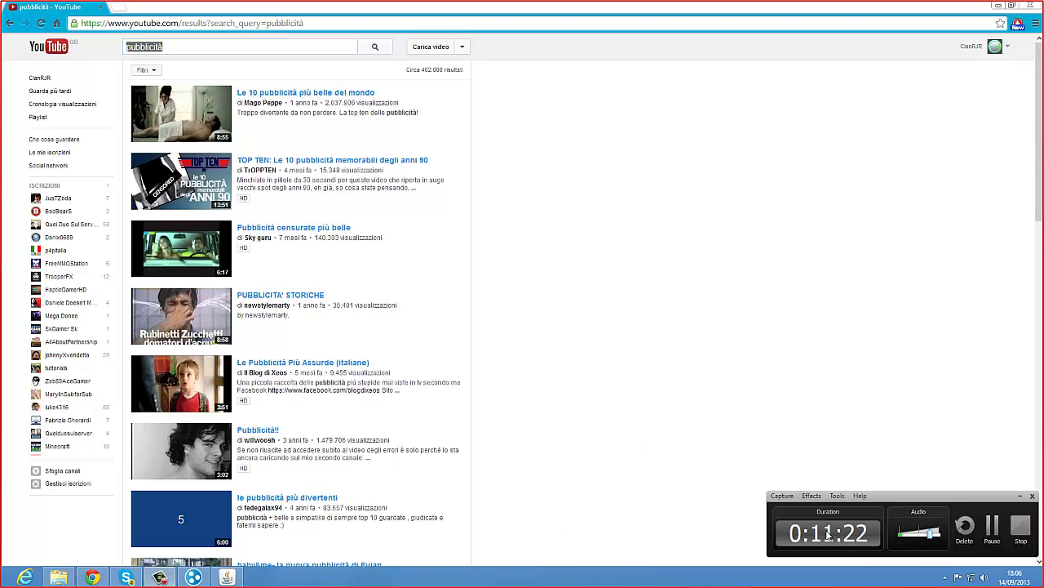
click(990, 530)
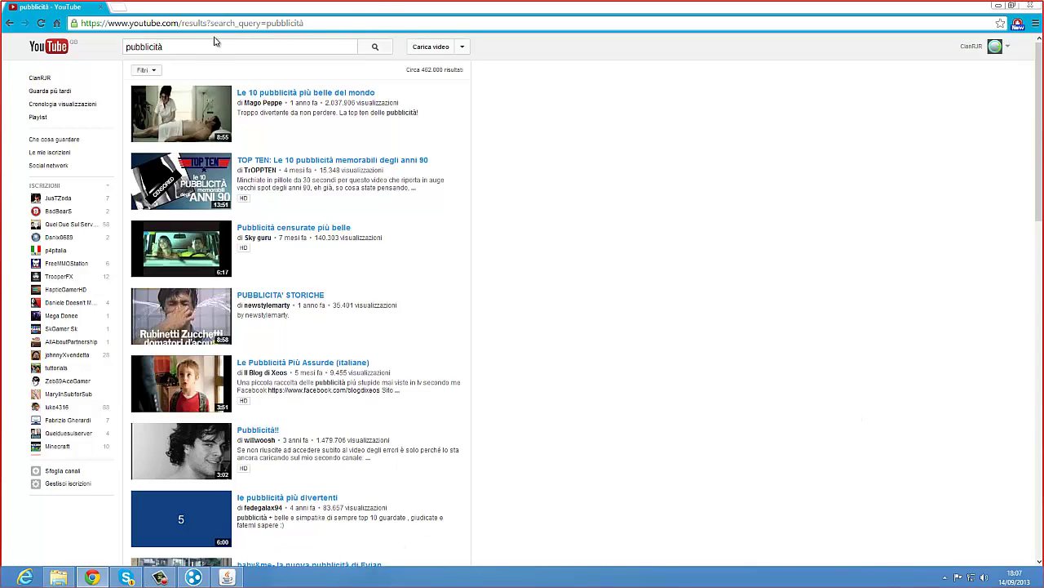
Search YouTube for pubblicità again and look through the first page of video results
scroll(322, 214, down, 3)
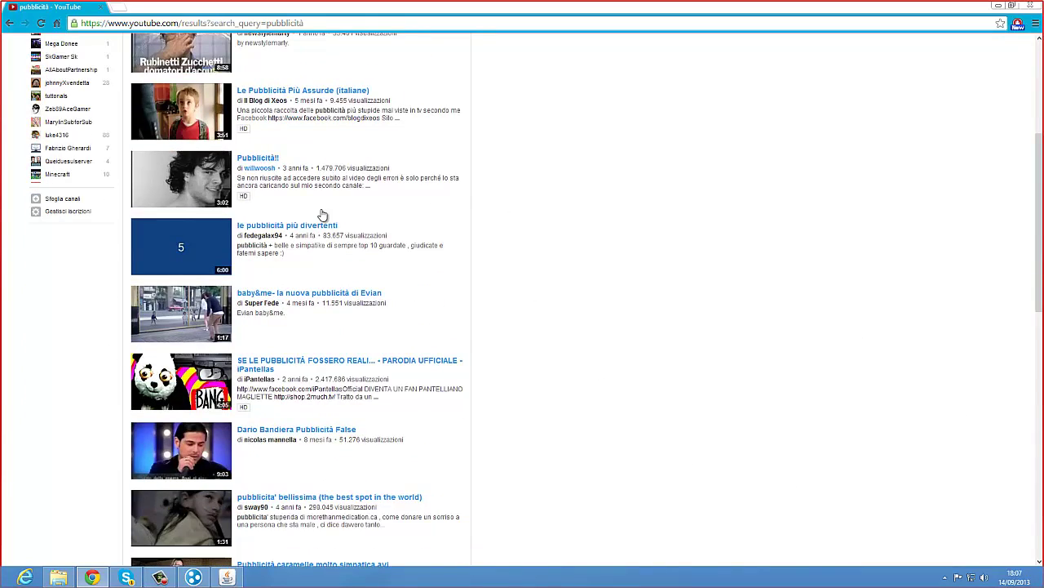
scroll(322, 215, up, 3)
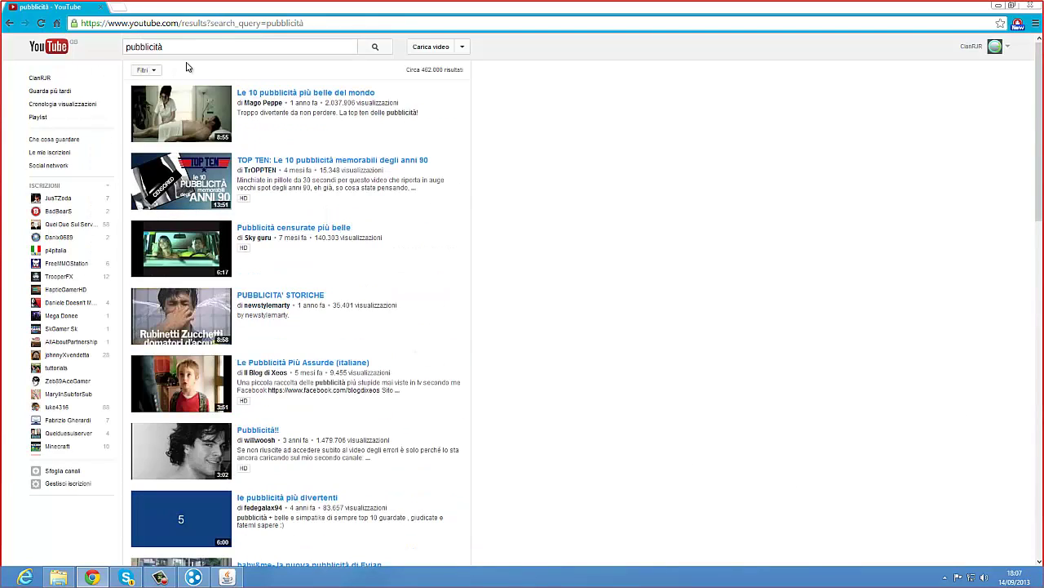
double_click(142, 47)
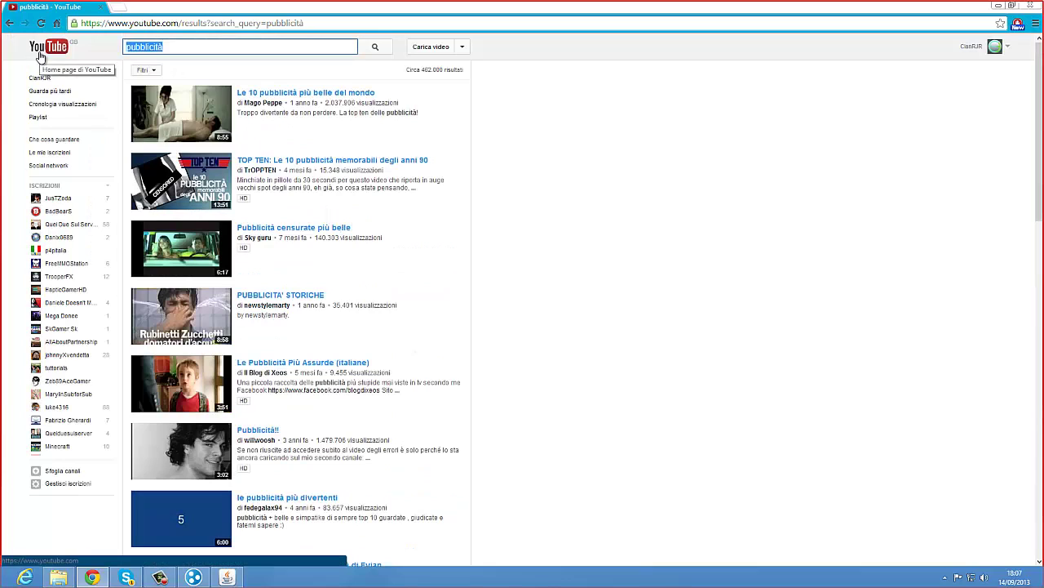
key(BackSpace)
text(puc)
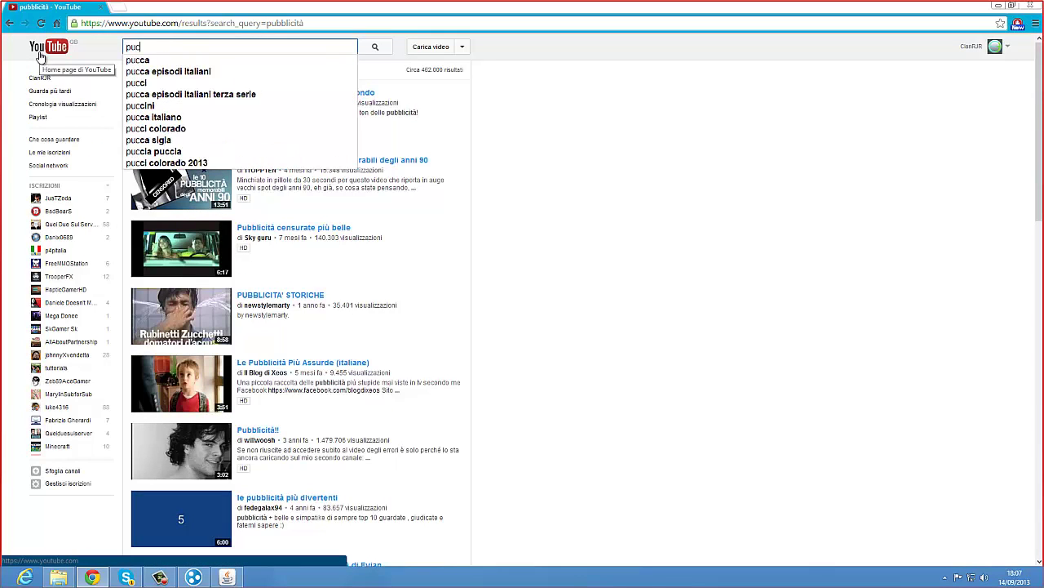
key(BackSpace)
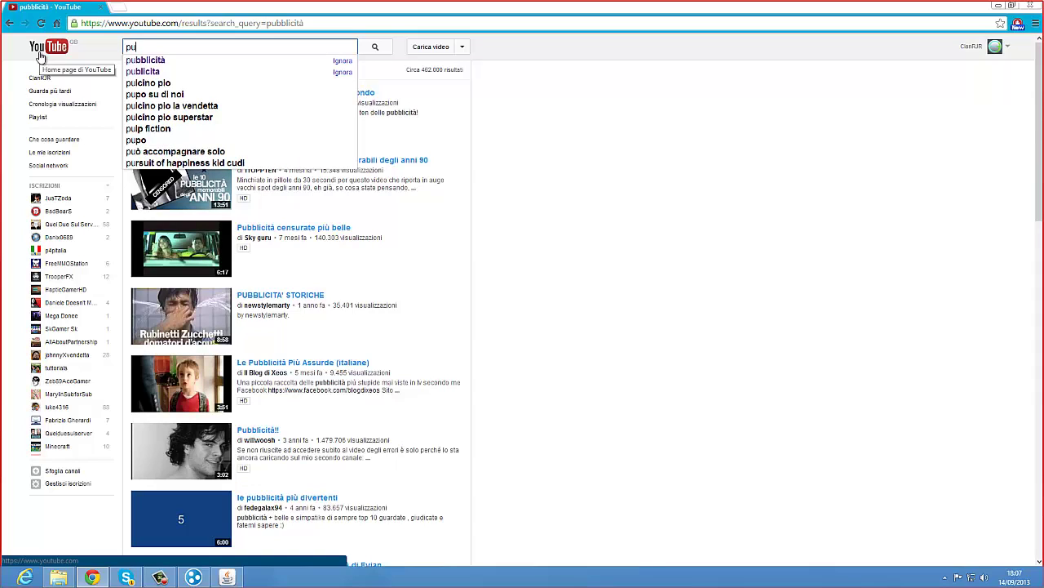
text(bli)
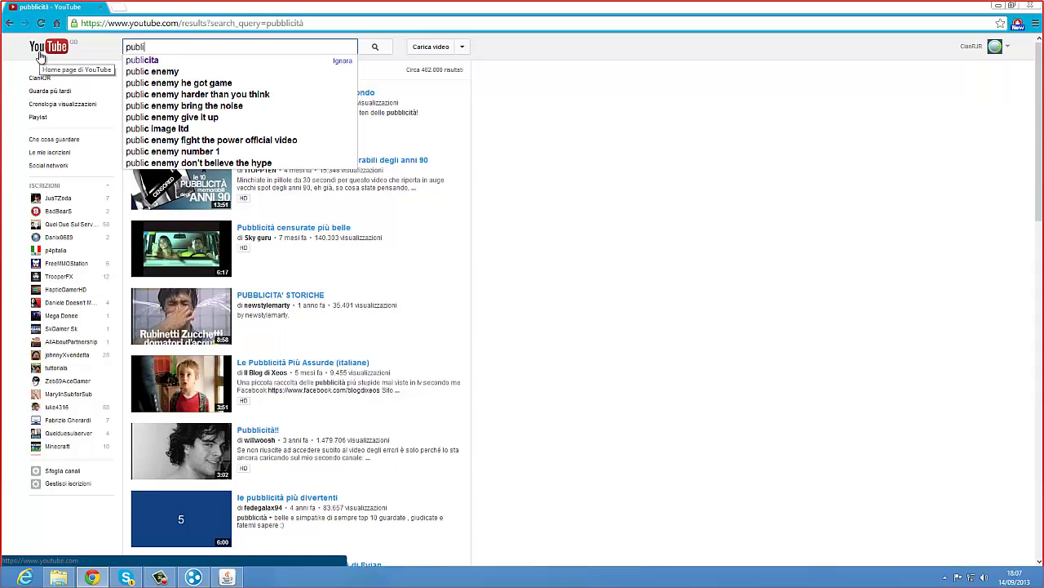
text(cita)
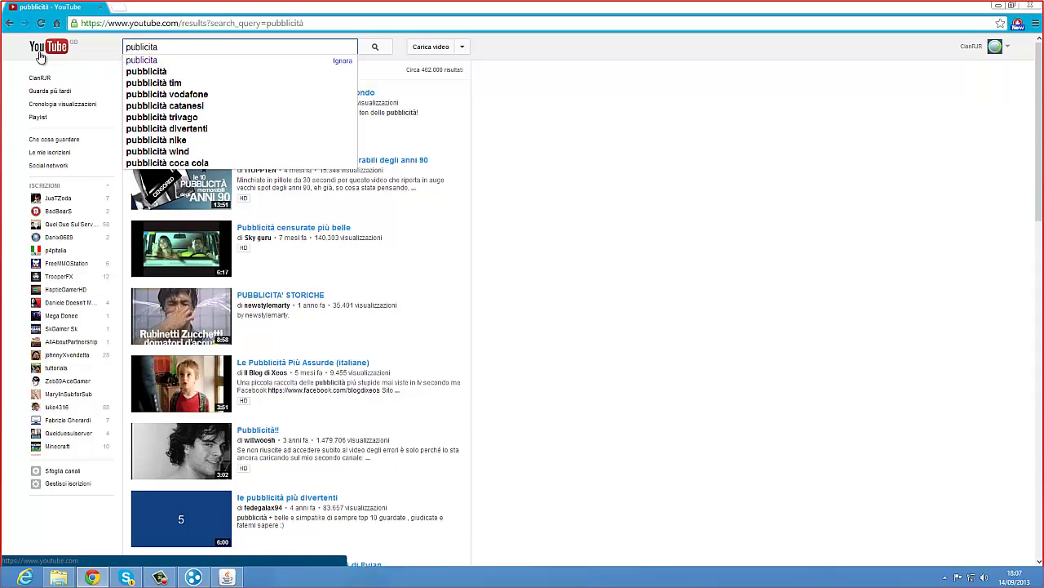
key(Down)
key(Down)
key(Return)
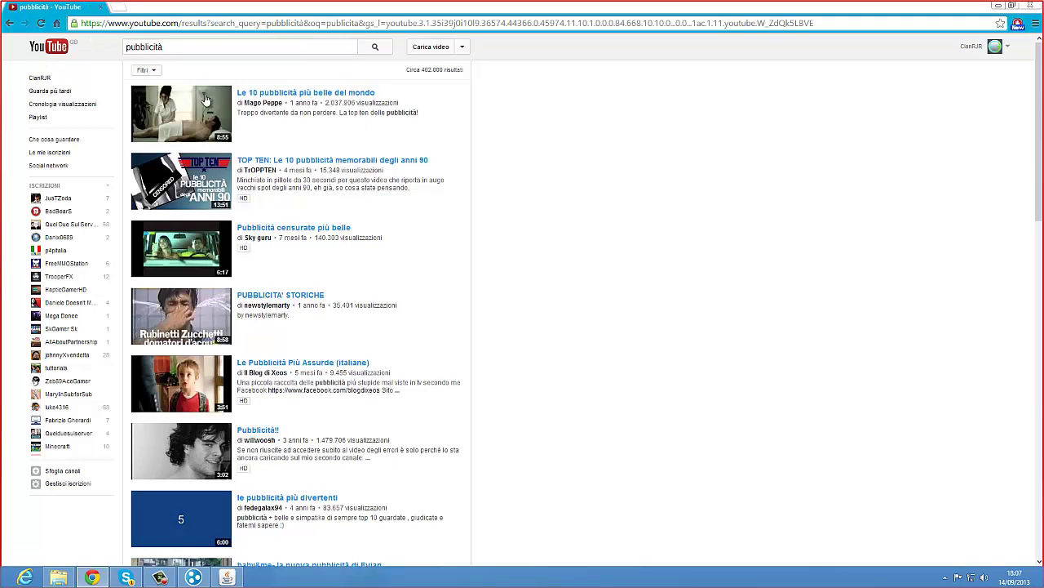
click(386, 47)
scroll(424, 122, down, 9)
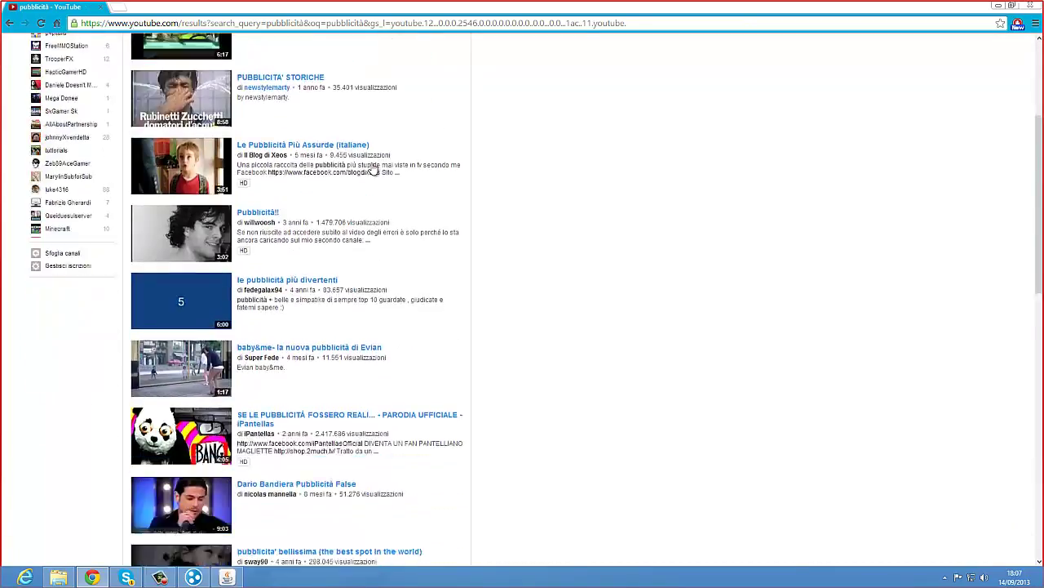
scroll(465, 85, down, 4)
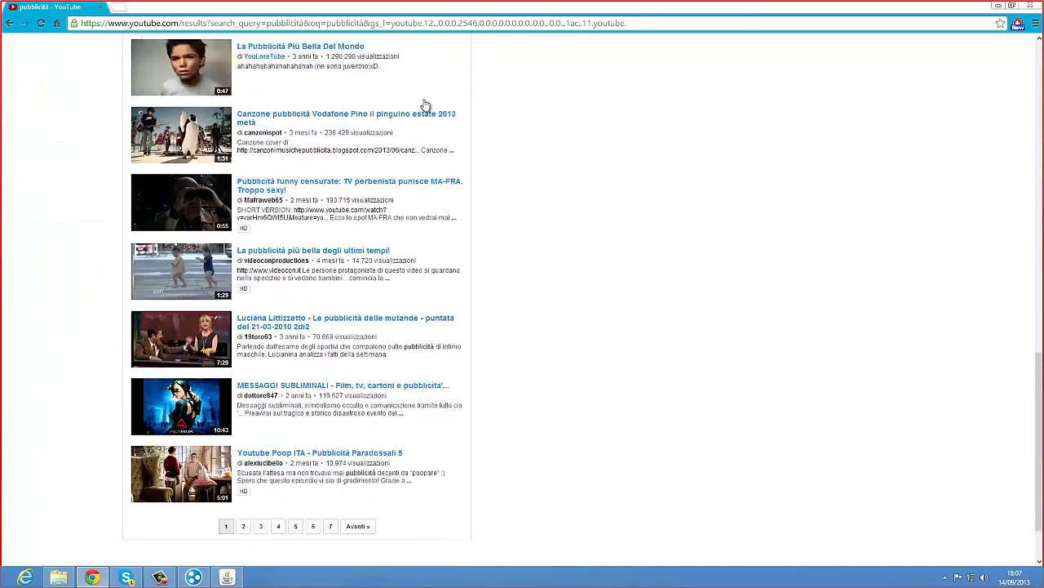
scroll(367, 338, up, 10)
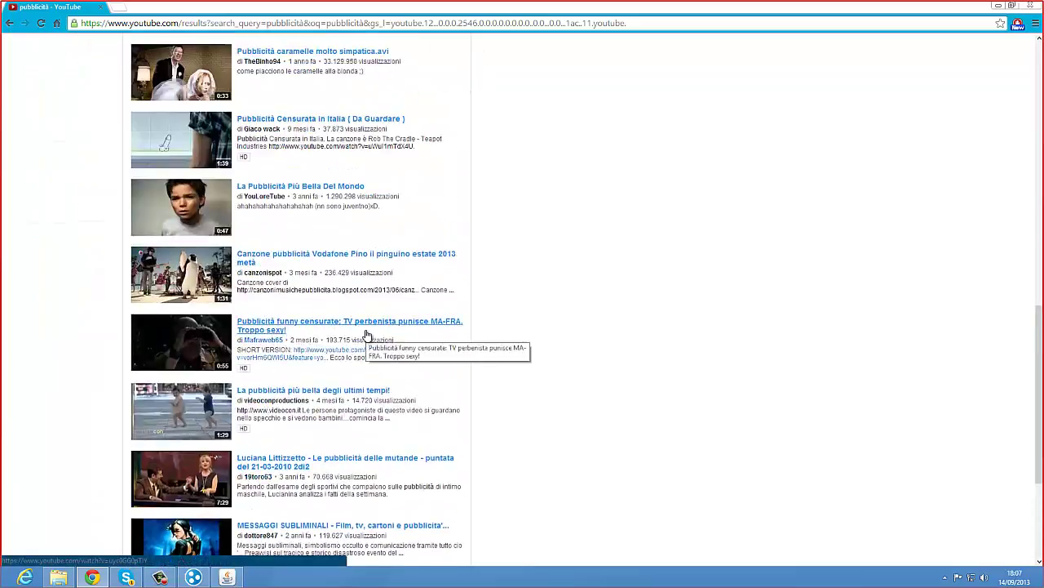
scroll(366, 332, up, 3)
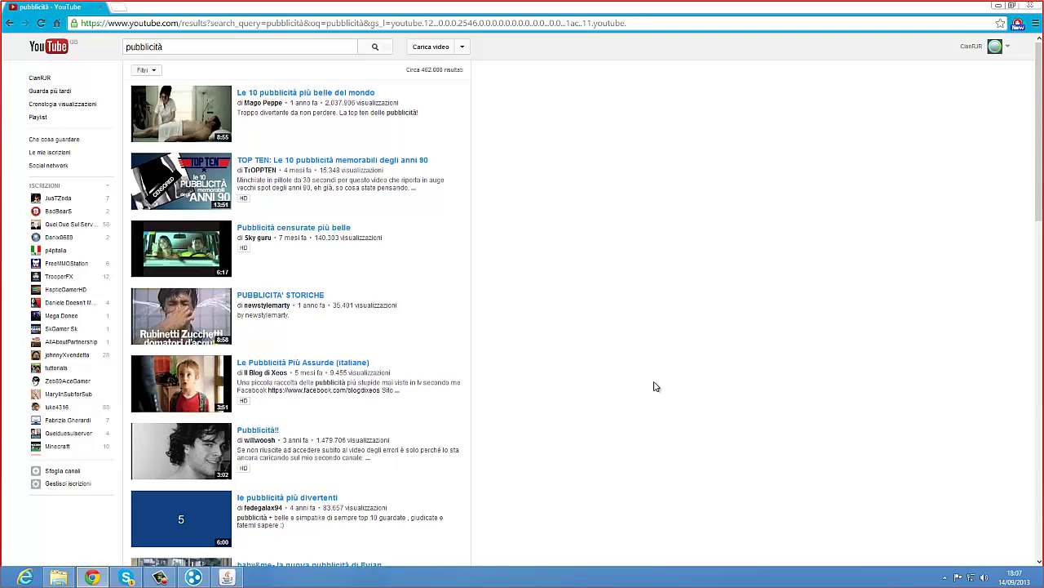
click(159, 577)
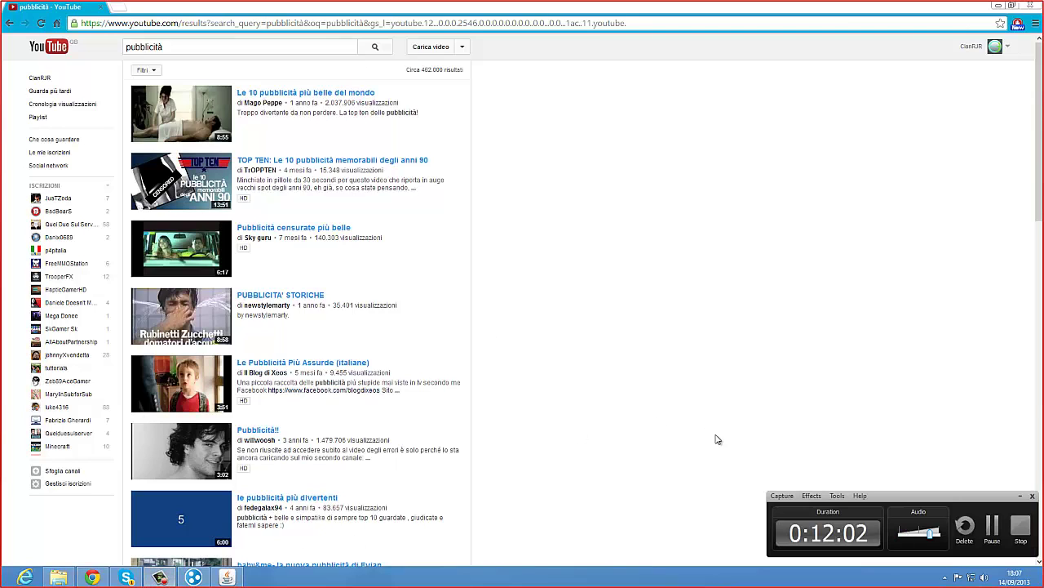
click(993, 535)
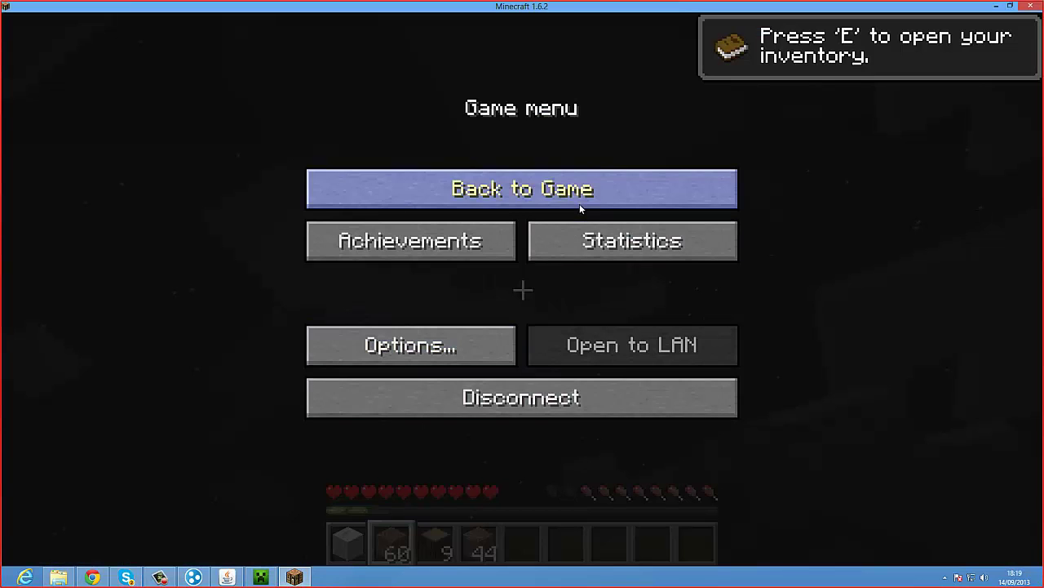
Resume the Minecraft game, break the tree's log blocks overhead, and place one block from the selected hotbar stack
click(580, 206)
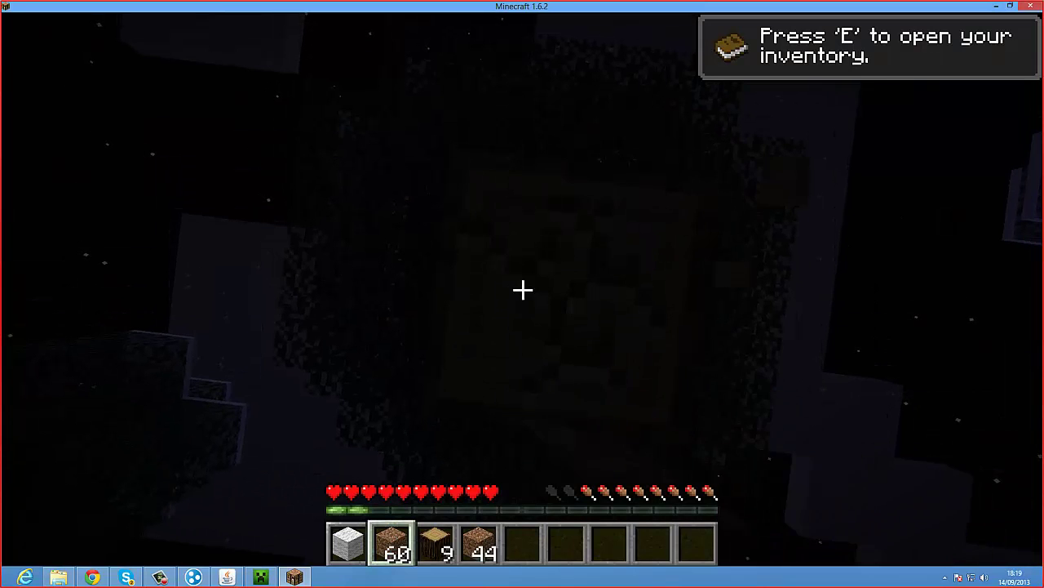
click(523, 289)
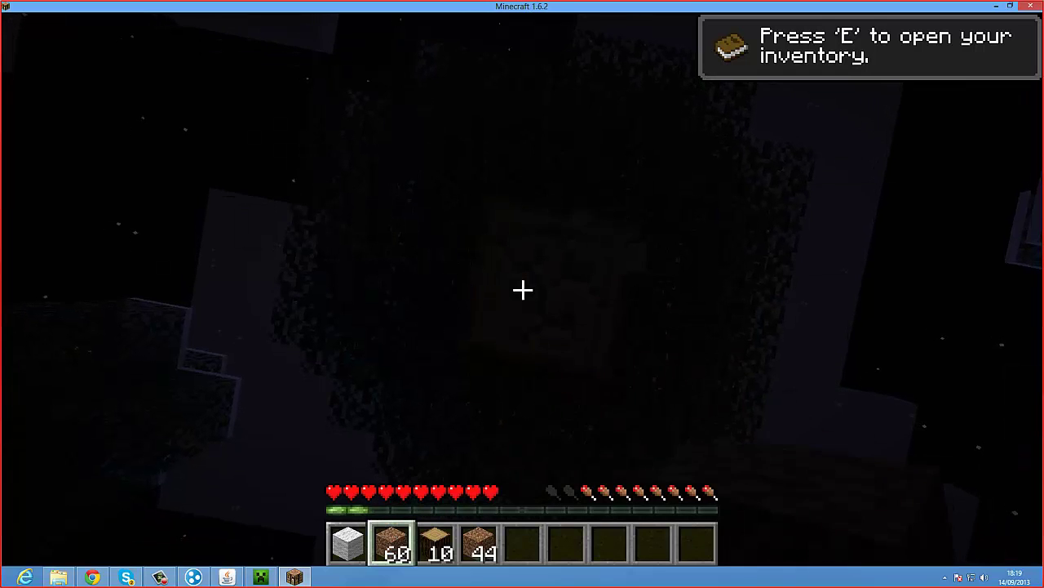
click(522, 288)
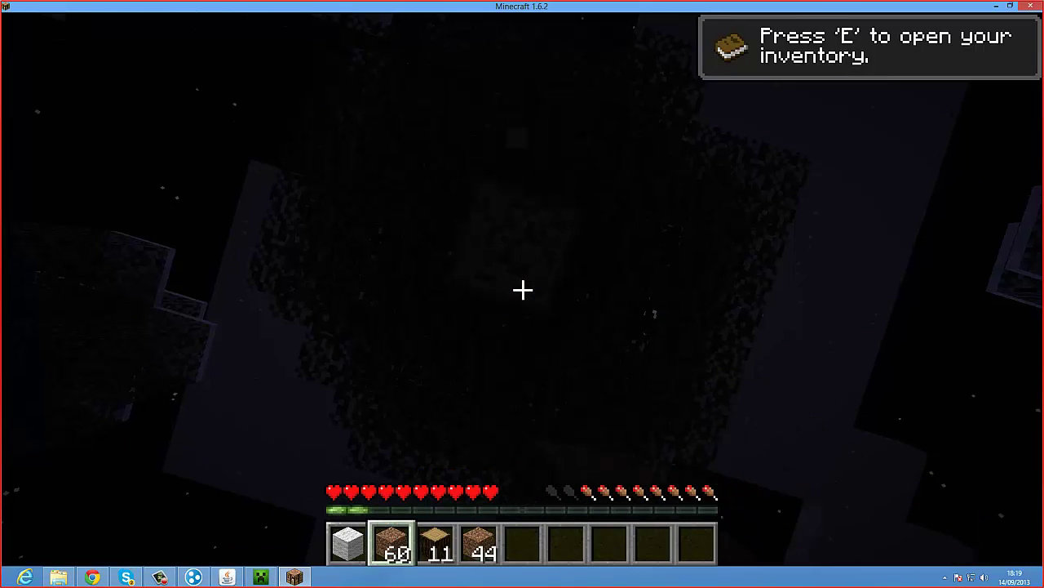
click(522, 289)
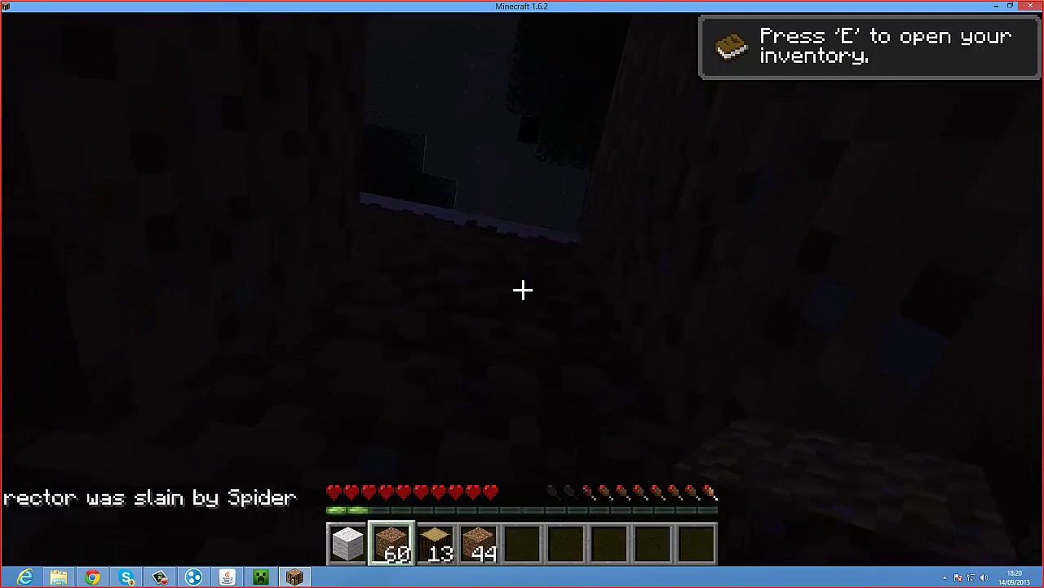
right_click(522, 289)
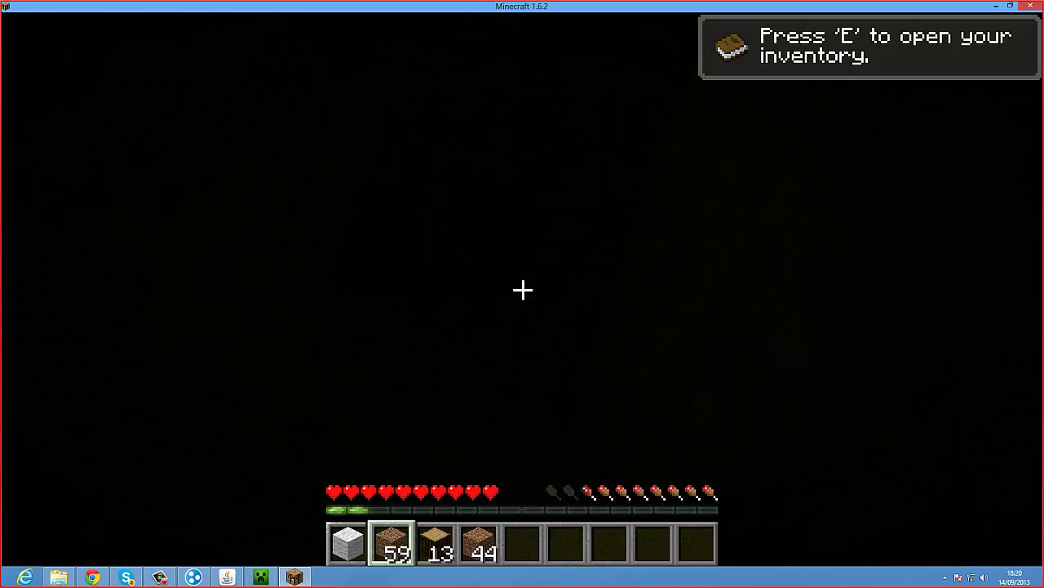
Pause the game and set Minecraft's volume to about 21 in the Windows Volume Mixer
key(Tab)
key(Escape)
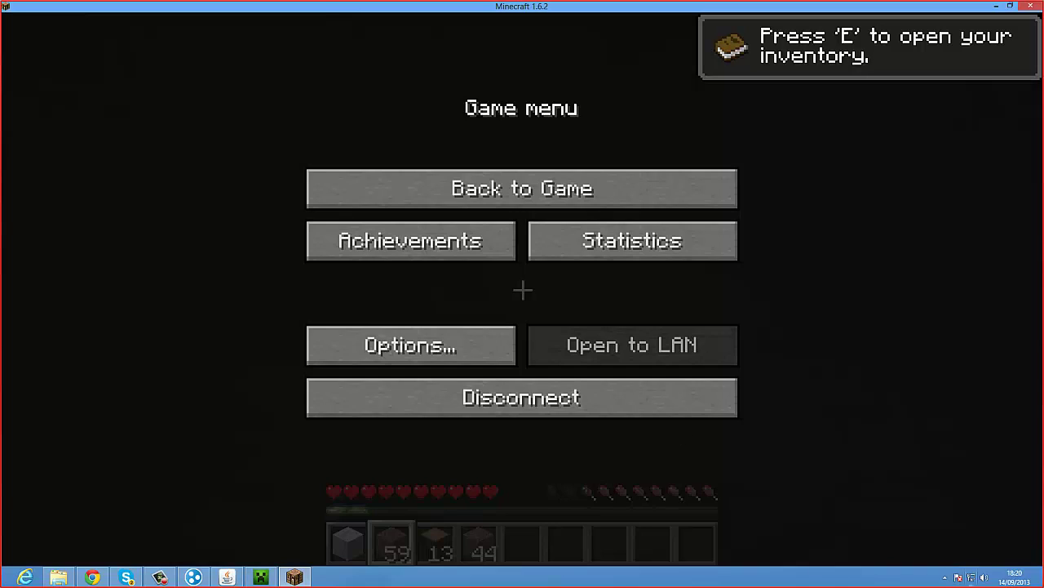
click(984, 577)
click(984, 548)
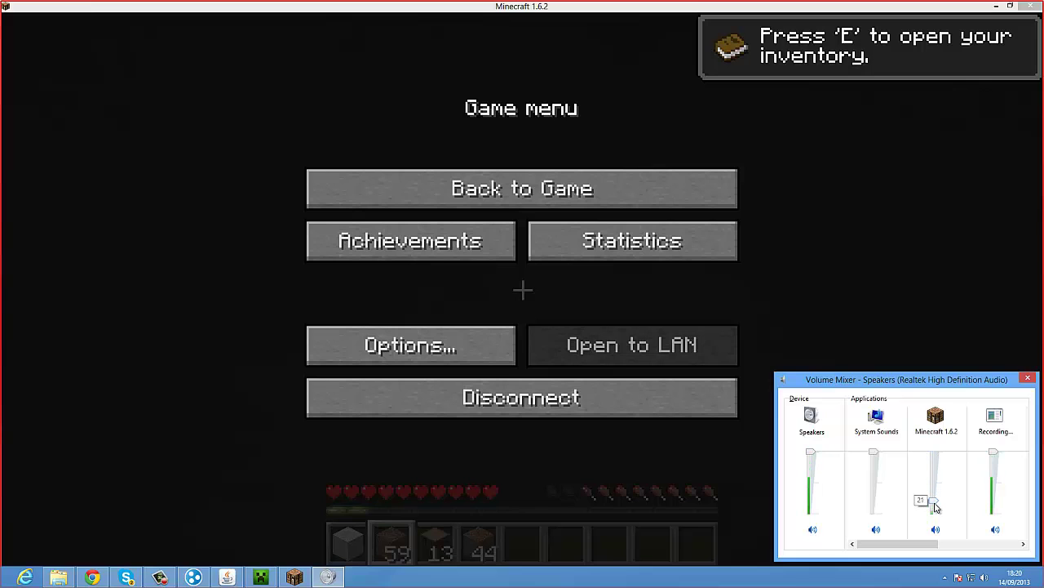
drag(936, 510, 935, 500)
click(1029, 378)
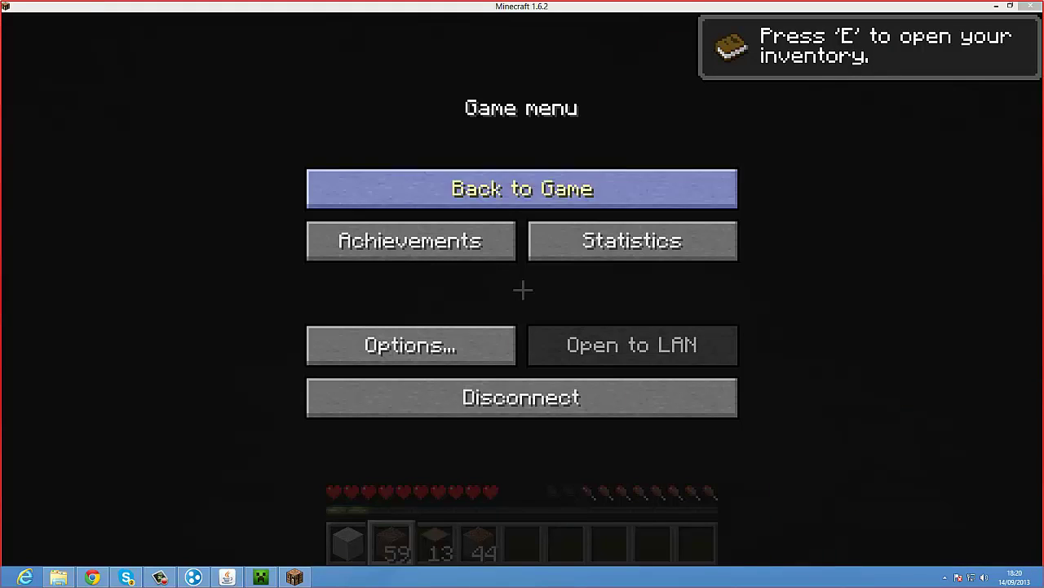
Return to the game and send the command /gamemode 1 in the chat
click(586, 189)
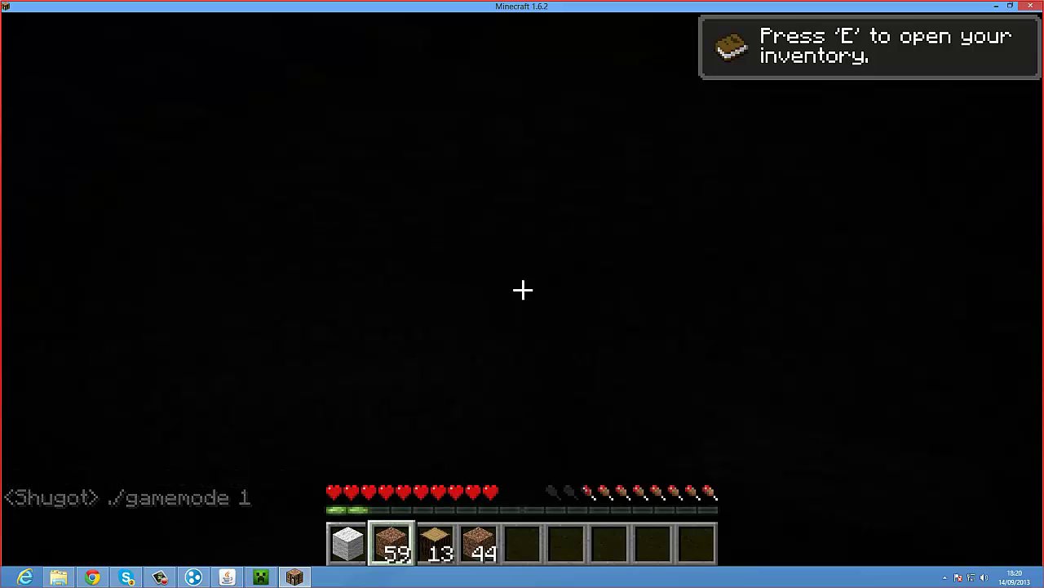
key(t)
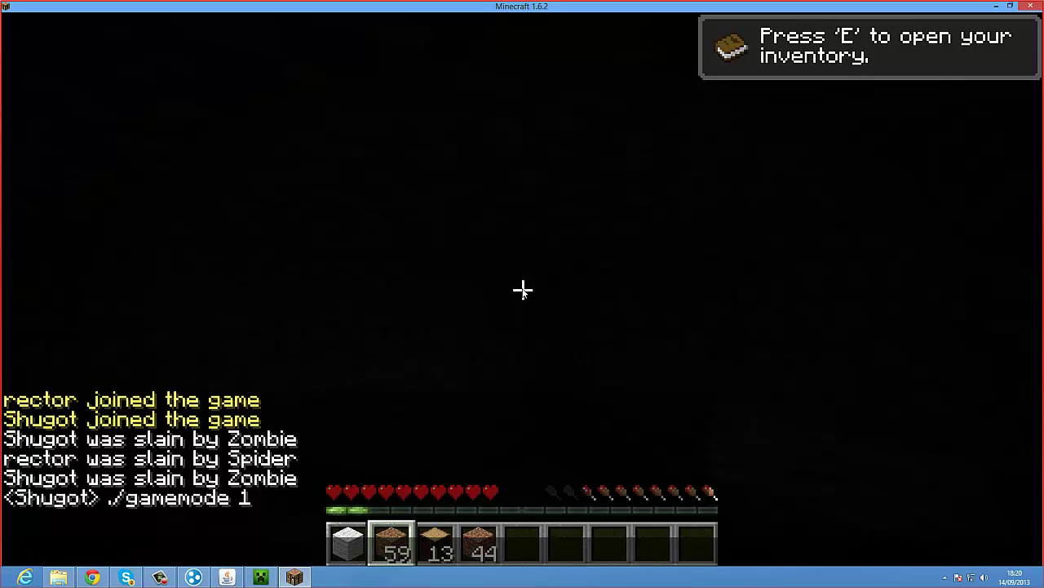
text(/gamemode )
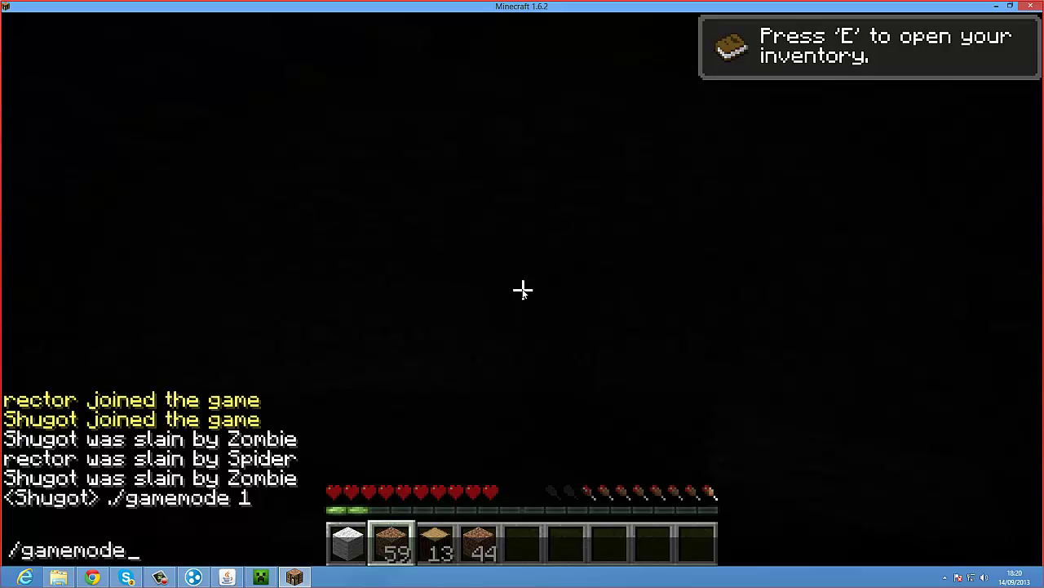
text(1)
key(BackSpace)
text(1)
key(Return)
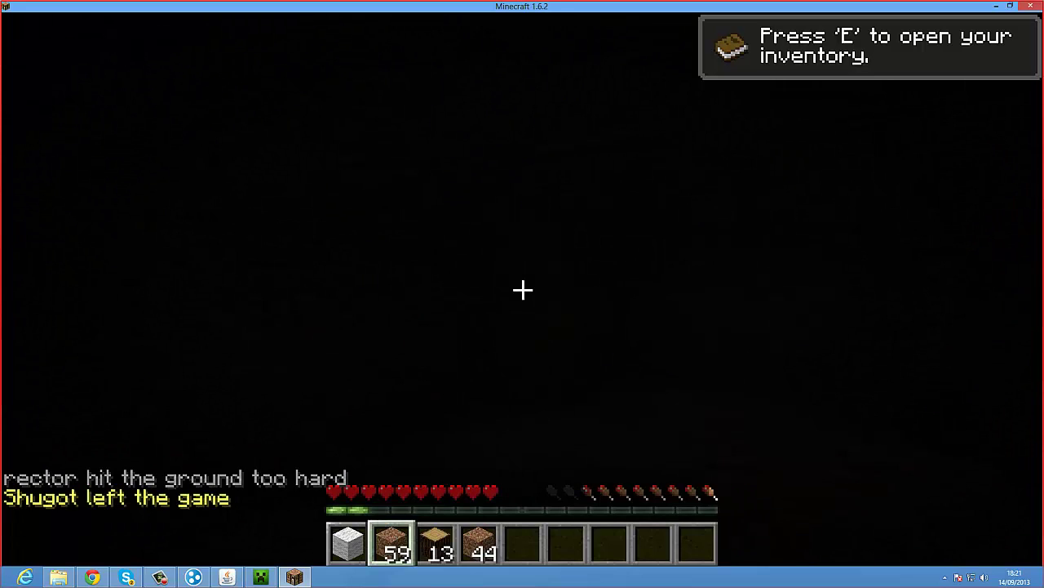
Disconnect from the multiplayer server and return to the Minecraft title screen
key(Escape)
click(522, 398)
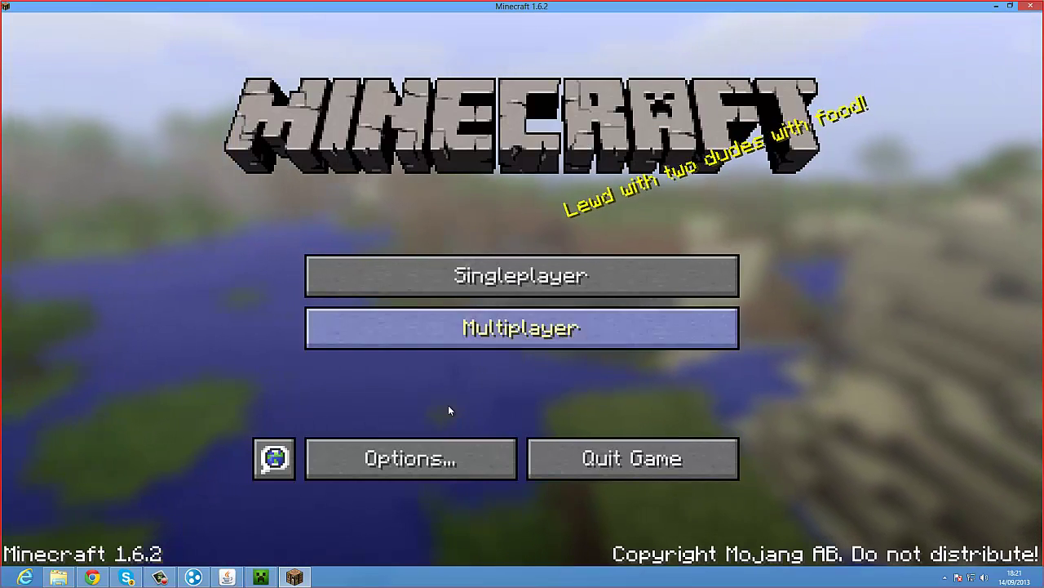
Open the mineshafter.info link shared in the Skype group chat and look through the site's home page
click(129, 580)
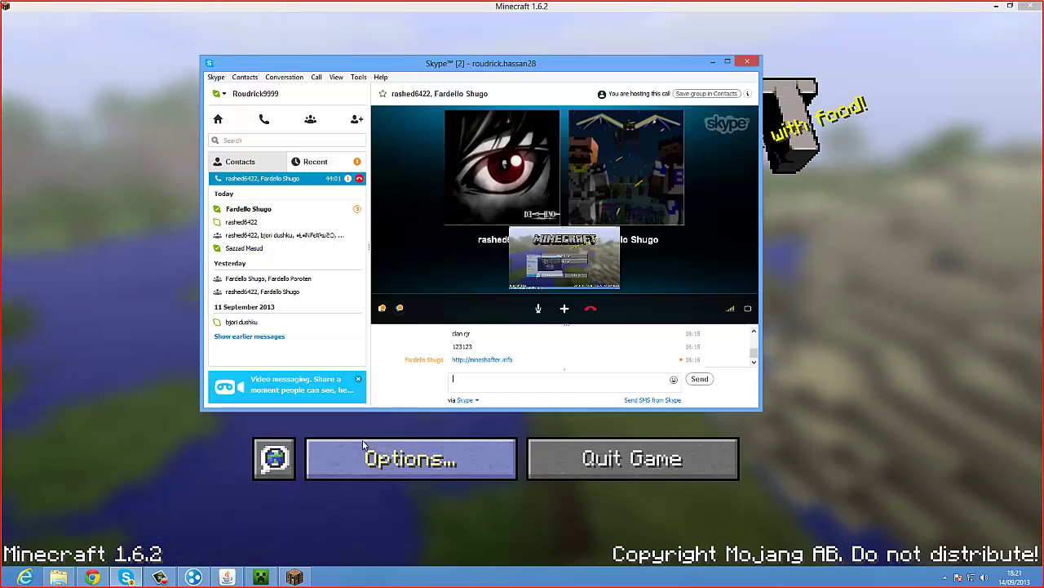
click(482, 361)
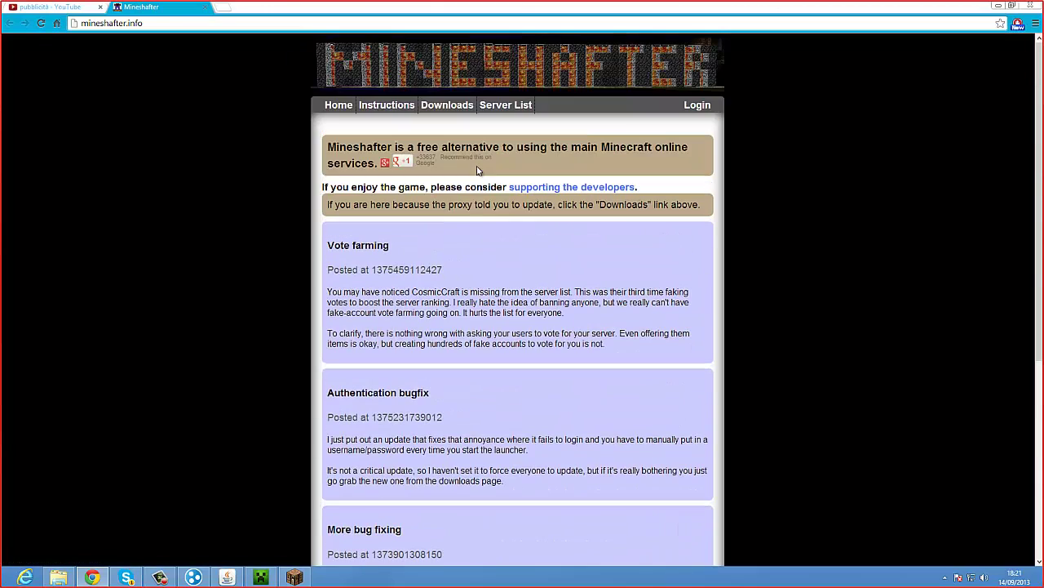
scroll(522, 224, down, 2)
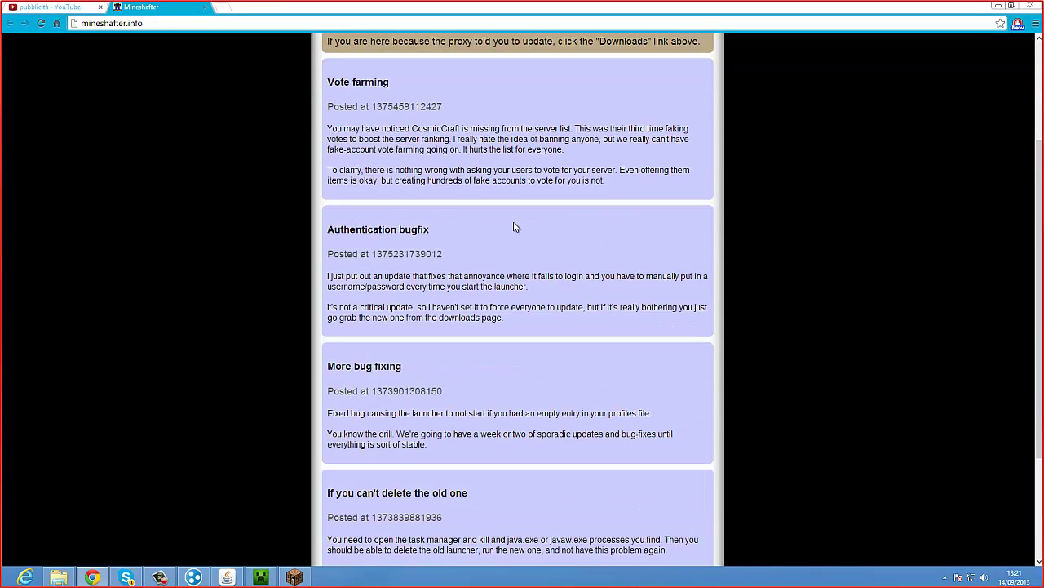
scroll(517, 221, up, 2)
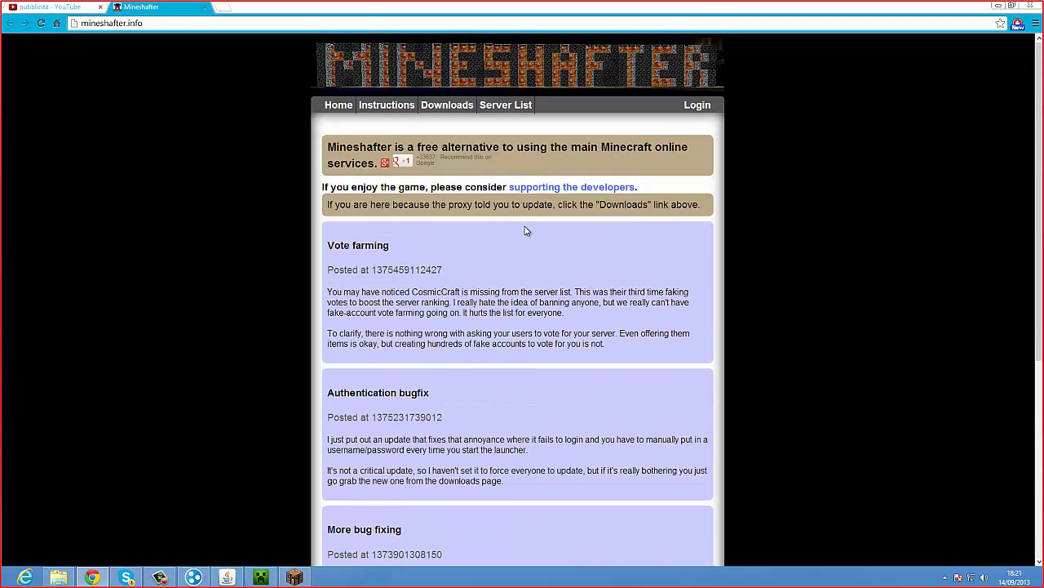
scroll(570, 218, down, 3)
scroll(571, 217, down, 1)
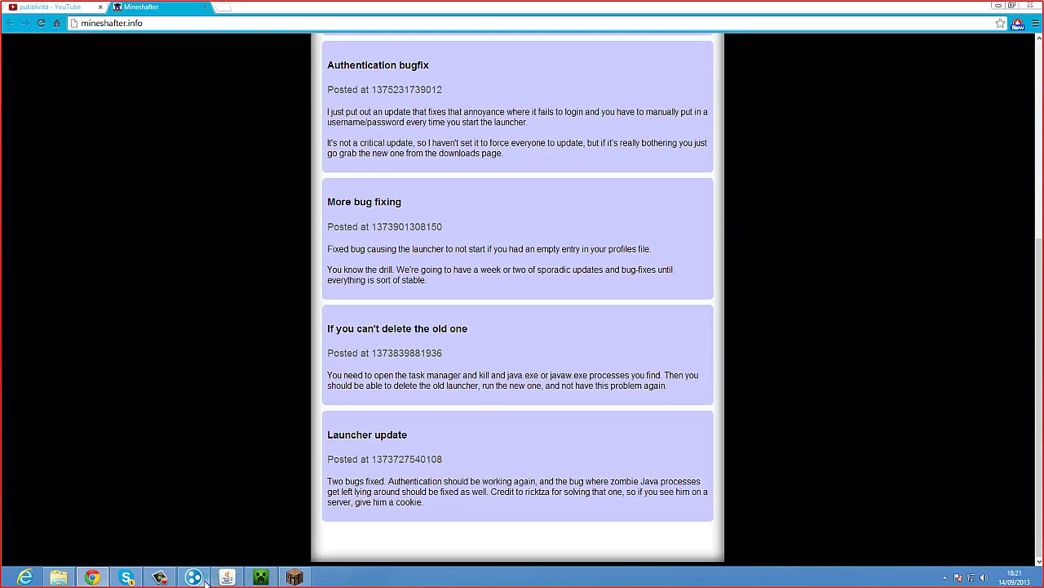
Close the running Java program's window while staying on the Mineshafter page
right_click(229, 578)
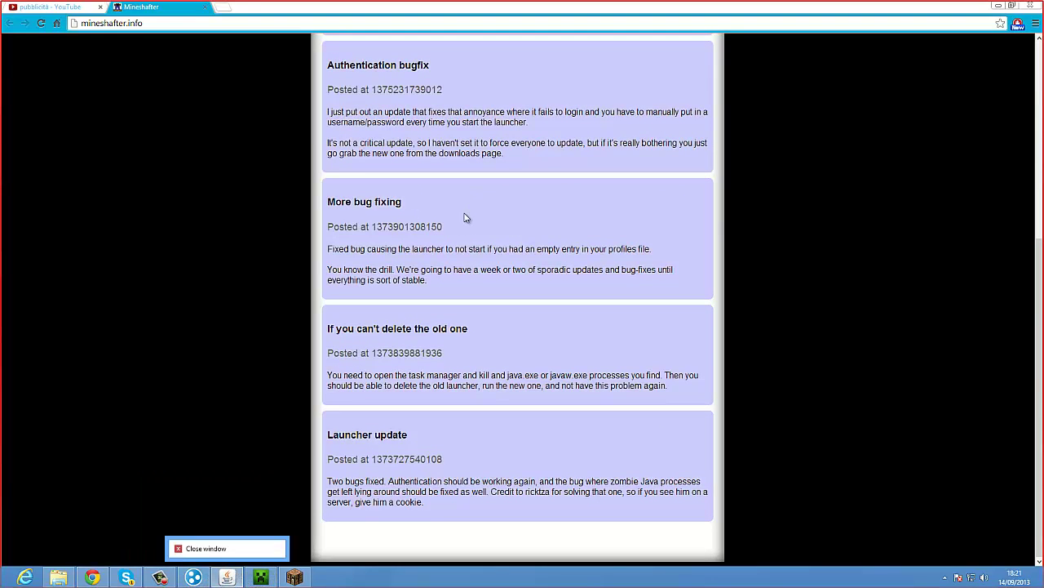
click(233, 578)
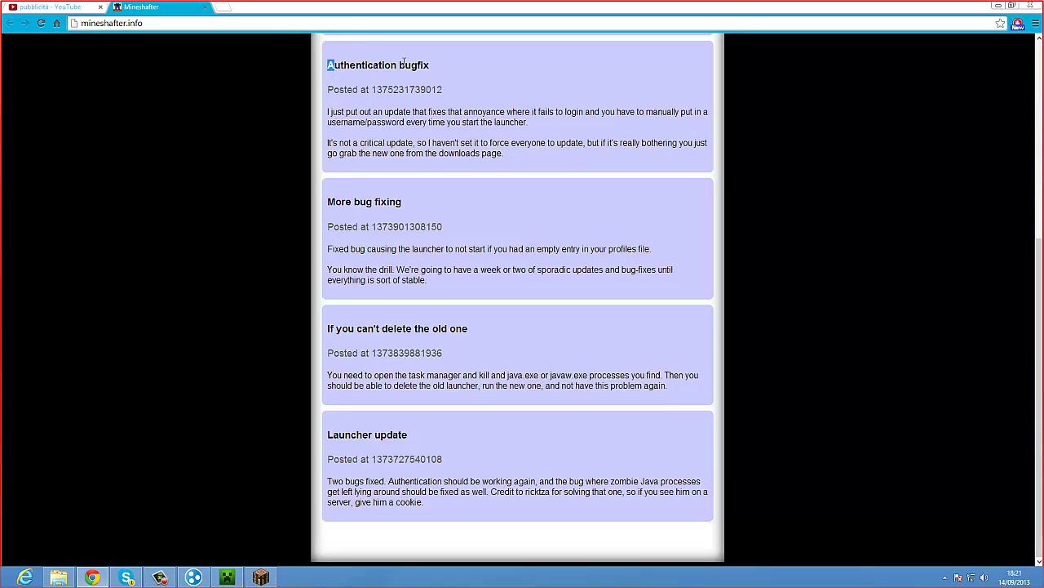
mouse_move(329, 65)
mouse_down()
mouse_move(446, 63)
mouse_move(243, 72)
mouse_move(338, 65)
mouse_up()
click(401, 232)
Open the Dynamic Server folder from the desktop and reposition its window
mouse_move(261, 578)
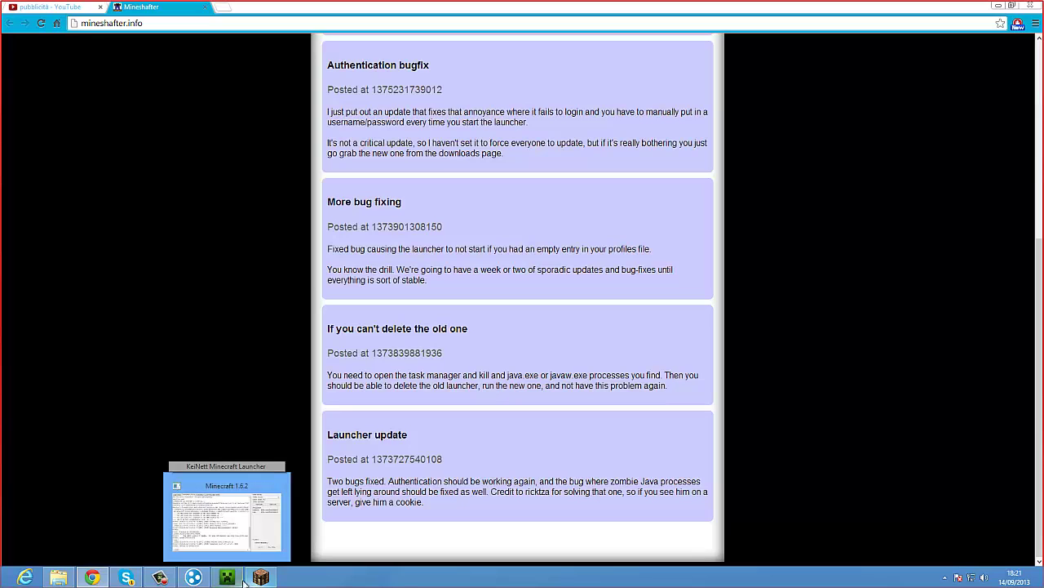
click(207, 496)
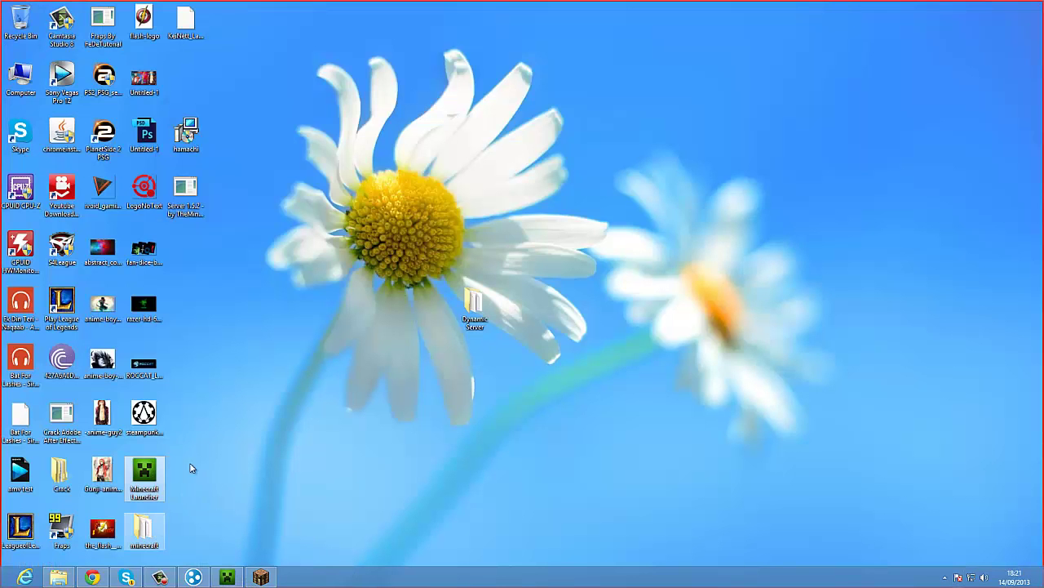
click(474, 317)
double_click(474, 317)
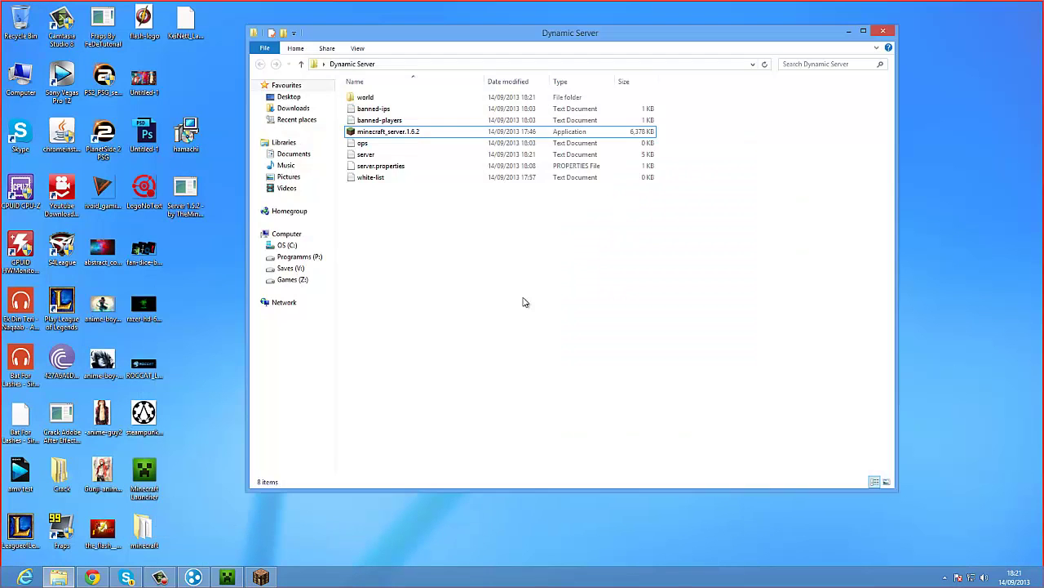
drag(574, 39, 349, 96)
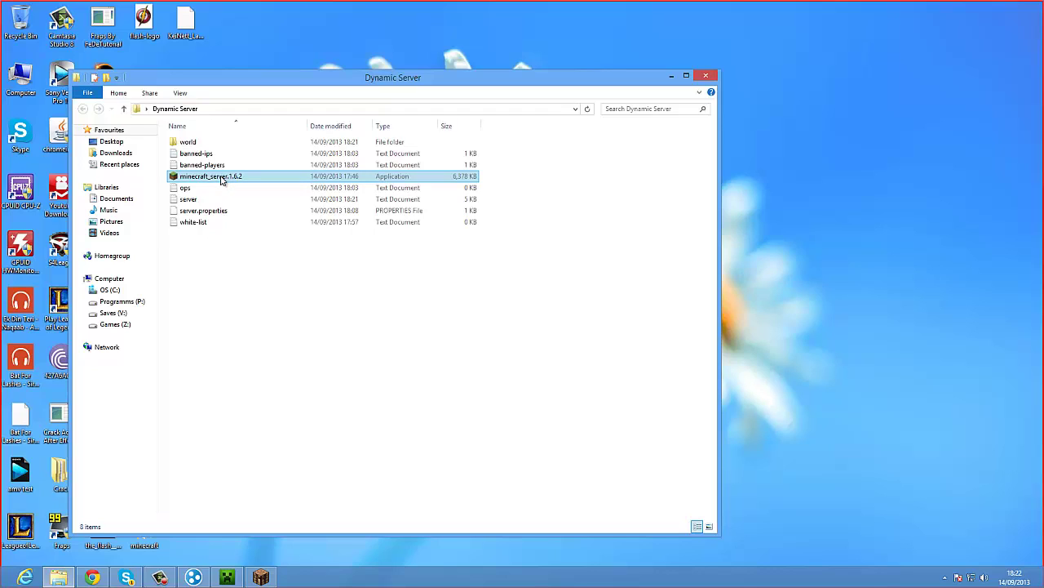
Switch to Chrome and close the YouTube tab, keeping the Mineshafter page open
click(93, 577)
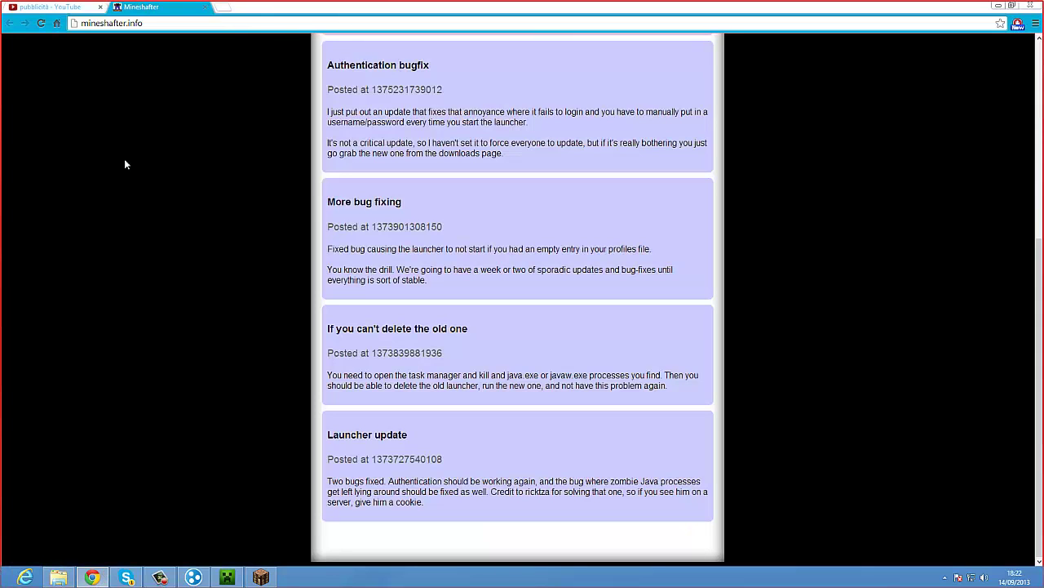
click(101, 6)
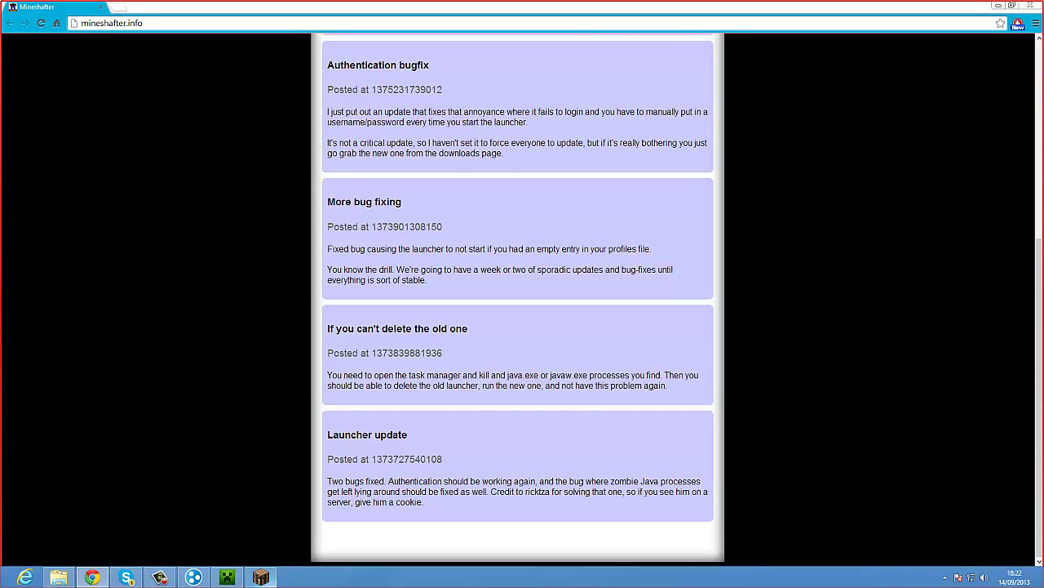
click(168, 577)
click(167, 577)
Download the Mineshafter Launcher from the site's Downloads page to the Desktop as Mineshafter-launcher and run it
scroll(283, 450, up, 5)
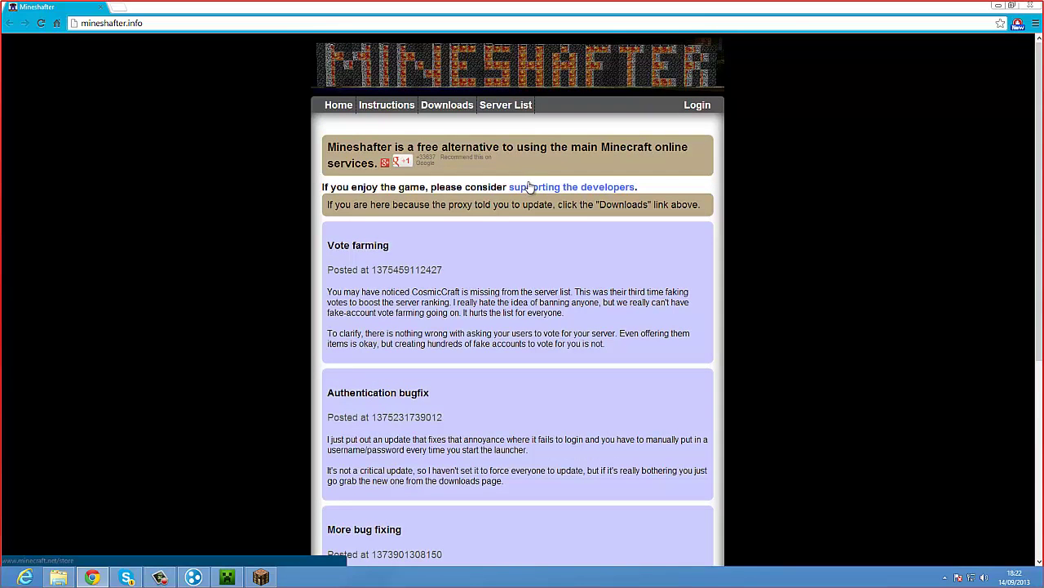
click(451, 107)
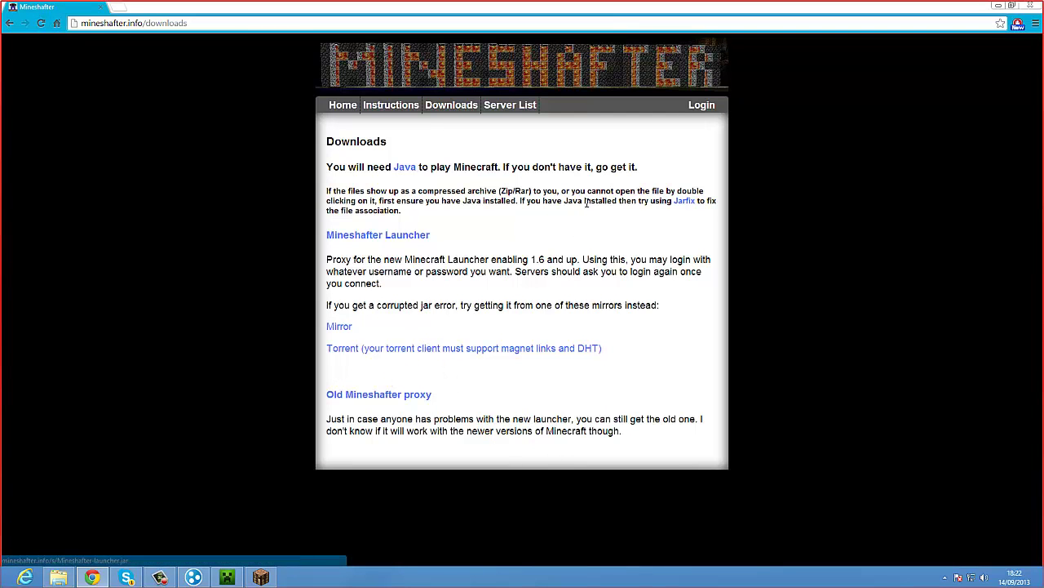
click(359, 241)
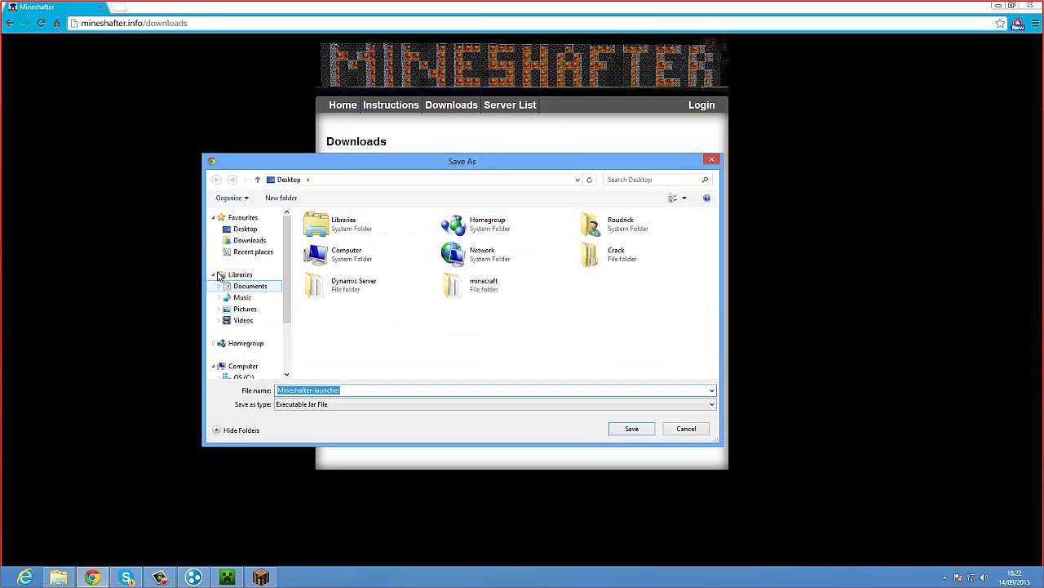
click(631, 429)
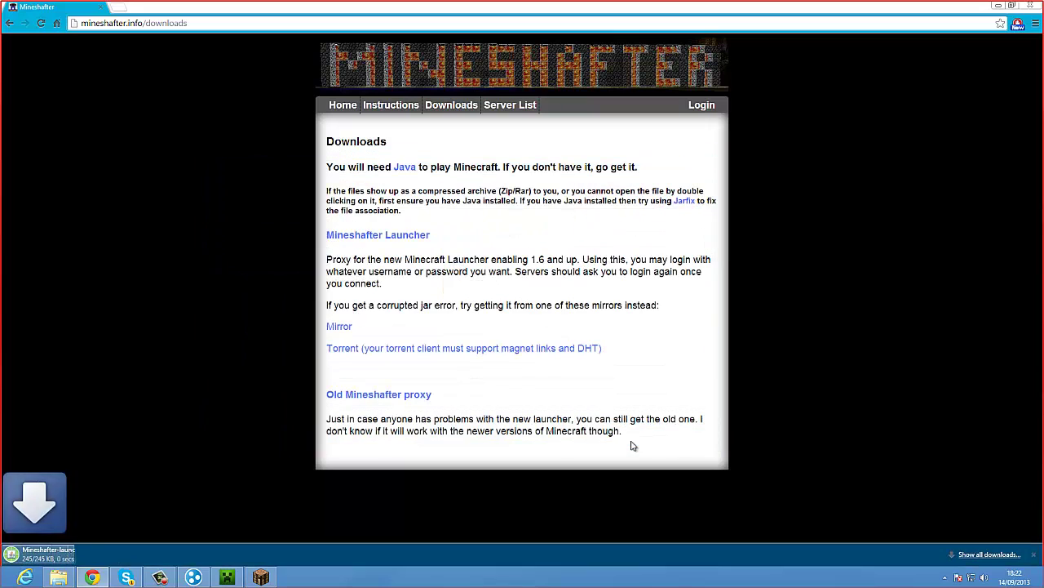
click(90, 558)
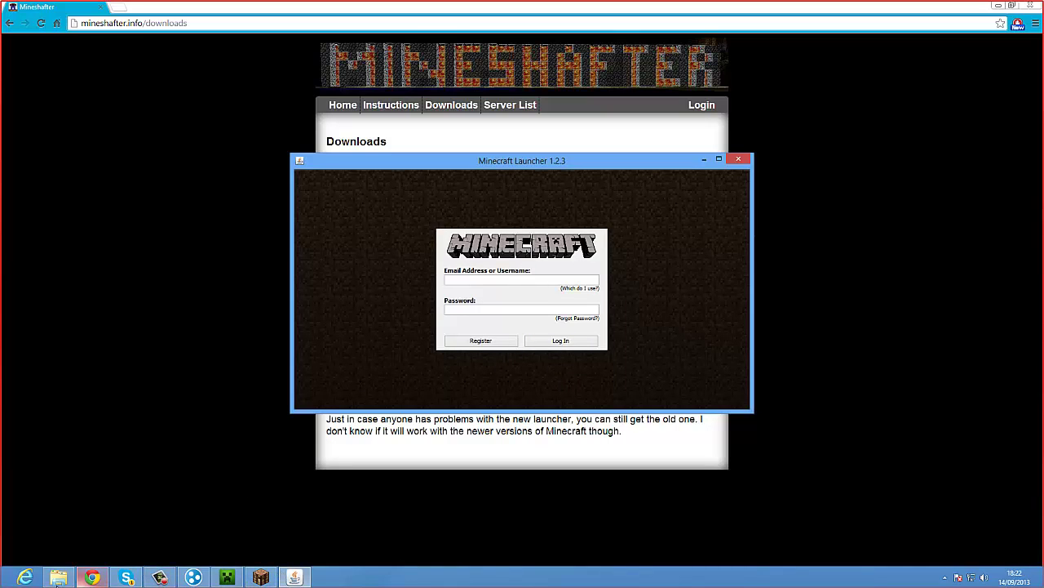
Switch to the Dynamic Server folder and open the ops text file in Notepad
click(58, 577)
key(ctrl+a)
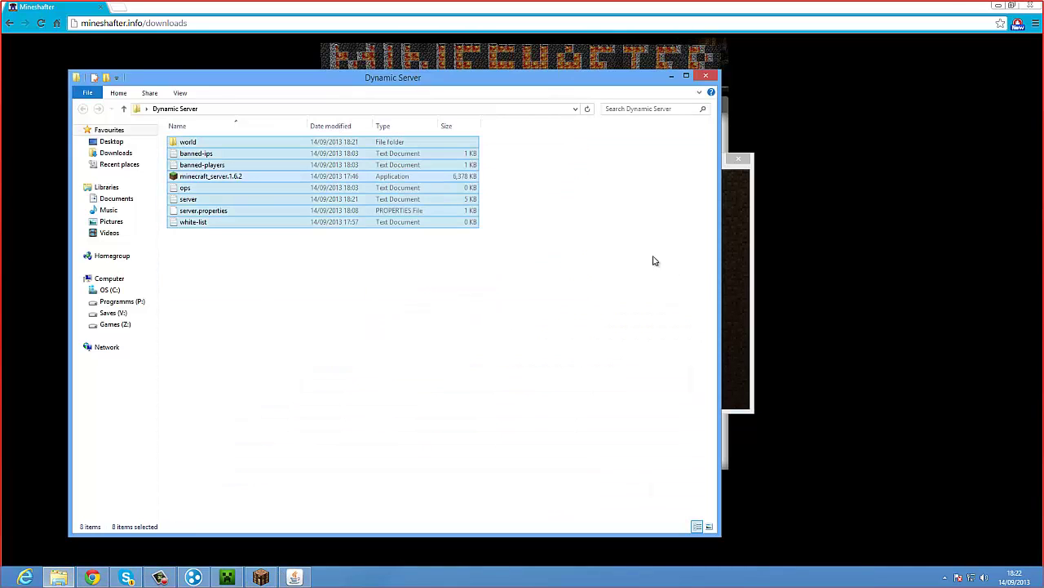
drag(508, 231, 71, 122)
drag(576, 256, 274, 132)
click(275, 189)
double_click(275, 189)
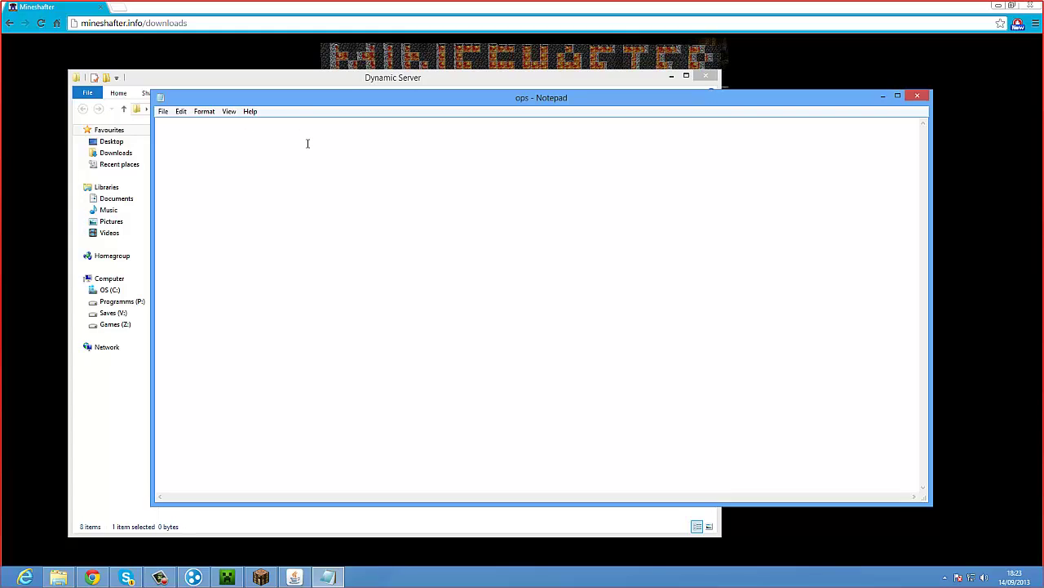
Check the Skype group call, and enter the operator names rector and Dynamic on separate lines in the ops file
click(126, 577)
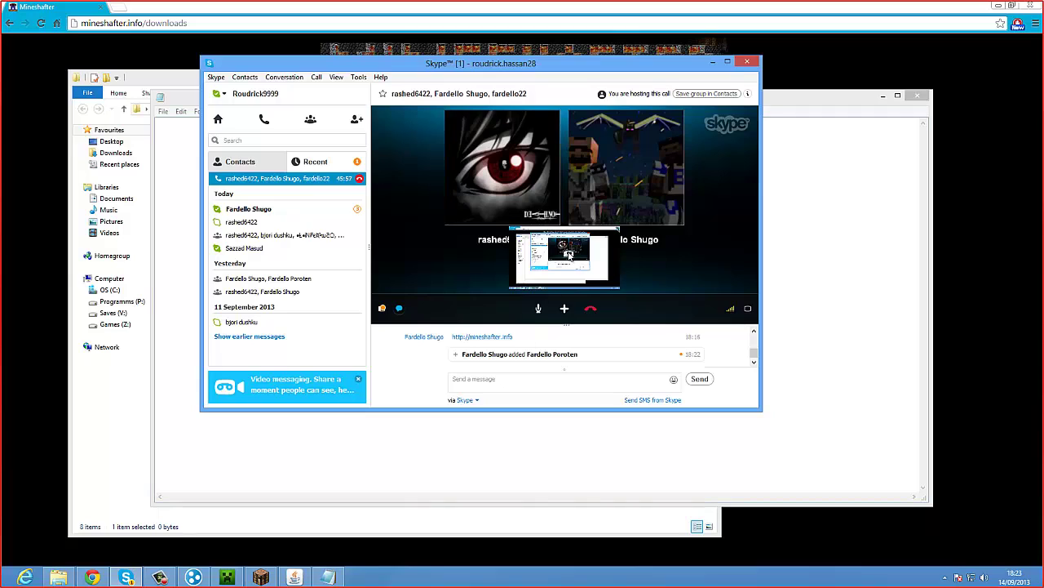
click(815, 265)
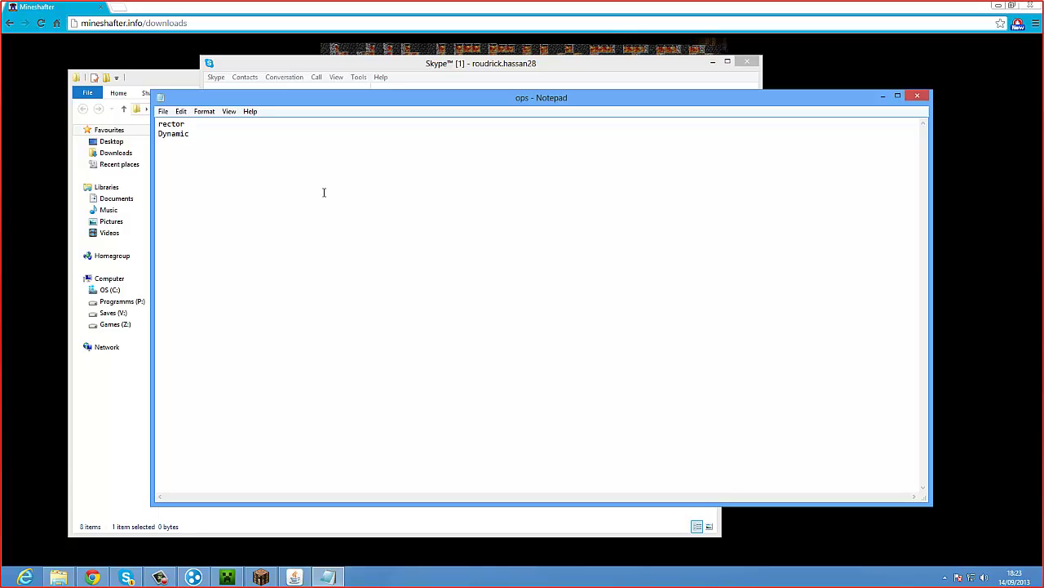
drag(189, 134, 102, 202)
click(371, 220)
Check the Skype group conversation again and return to the ops file in Notepad
click(164, 576)
click(159, 534)
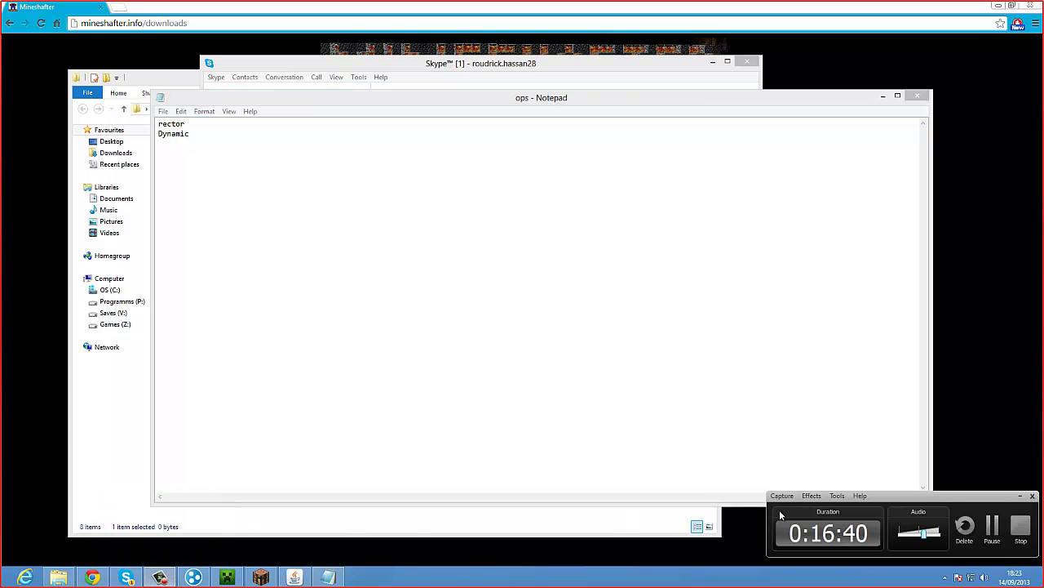
click(469, 330)
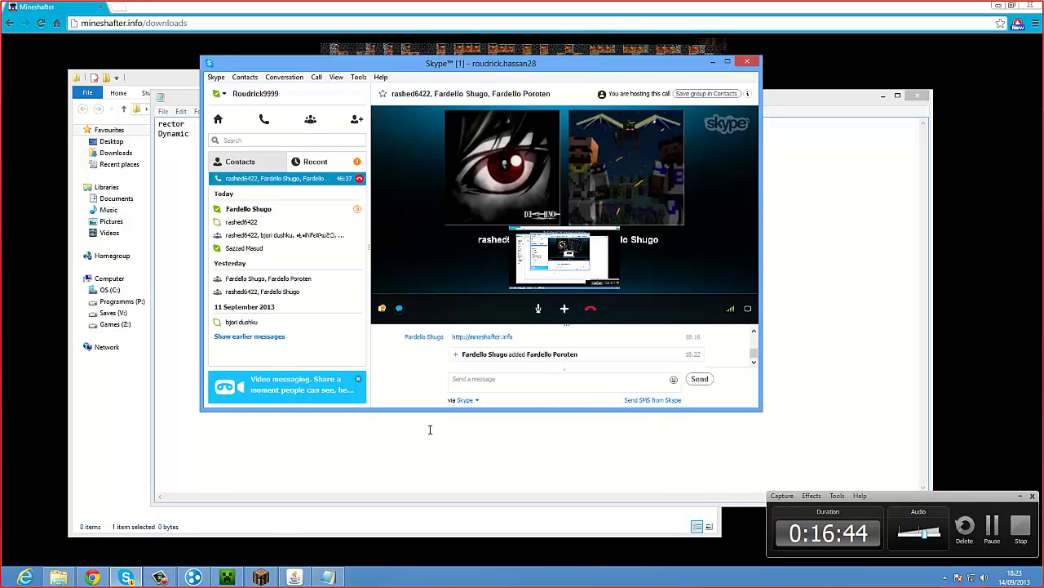
click(643, 436)
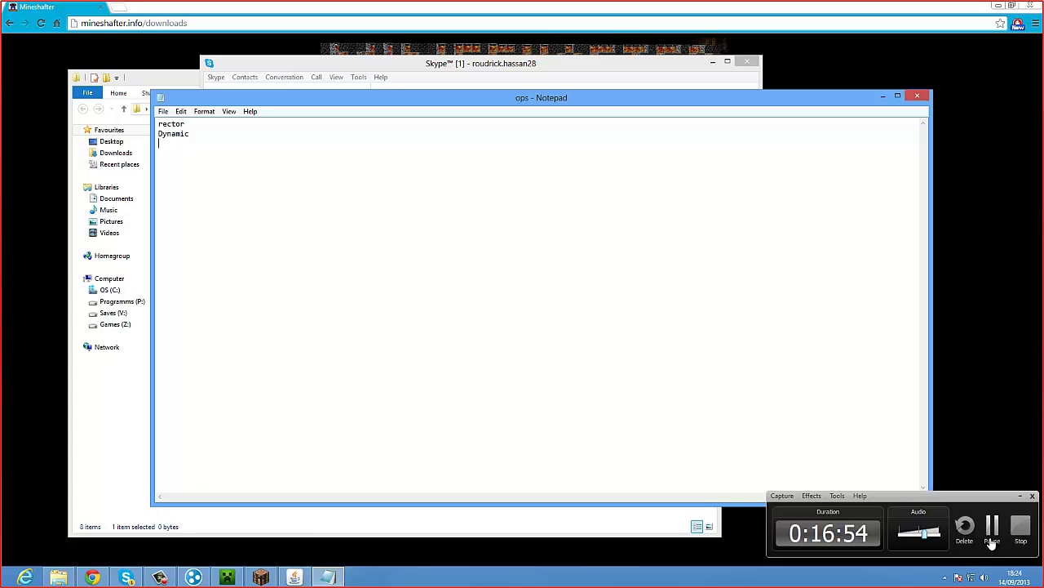
Add a third player's username on a new line below Dynamic in the ops file
drag(316, 215, 162, 59)
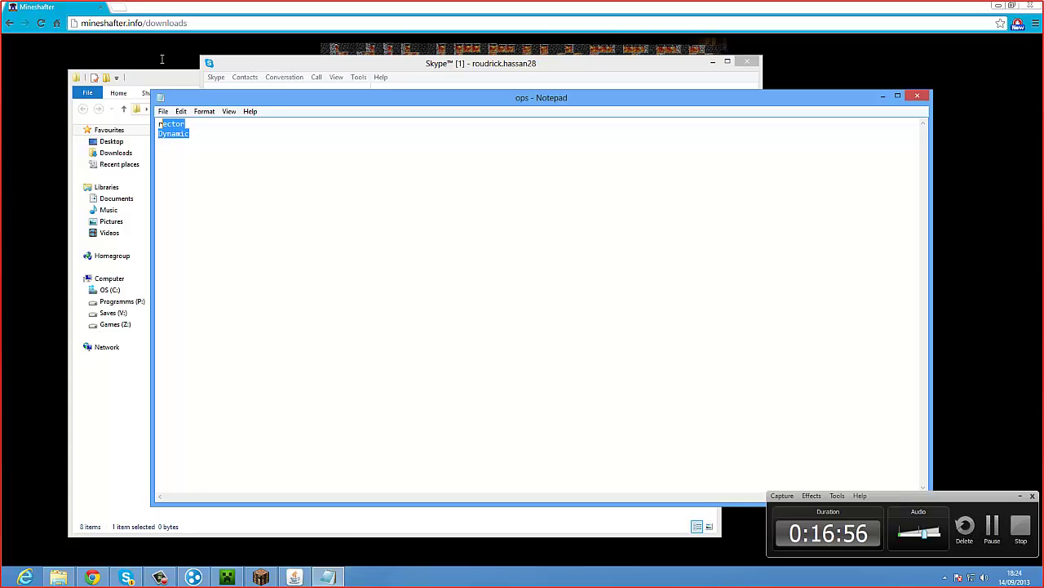
click(244, 230)
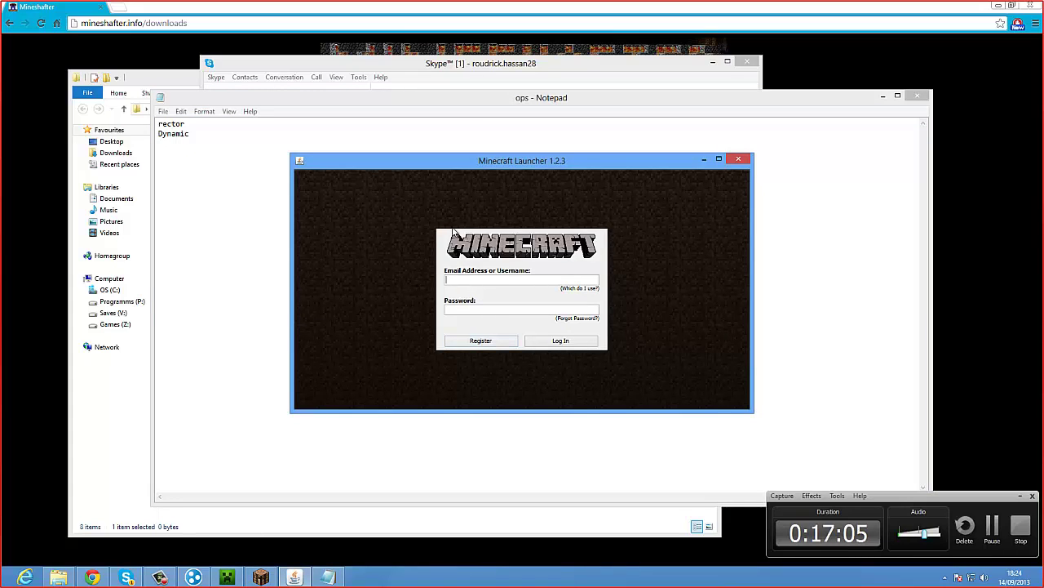
drag(481, 159, 393, 145)
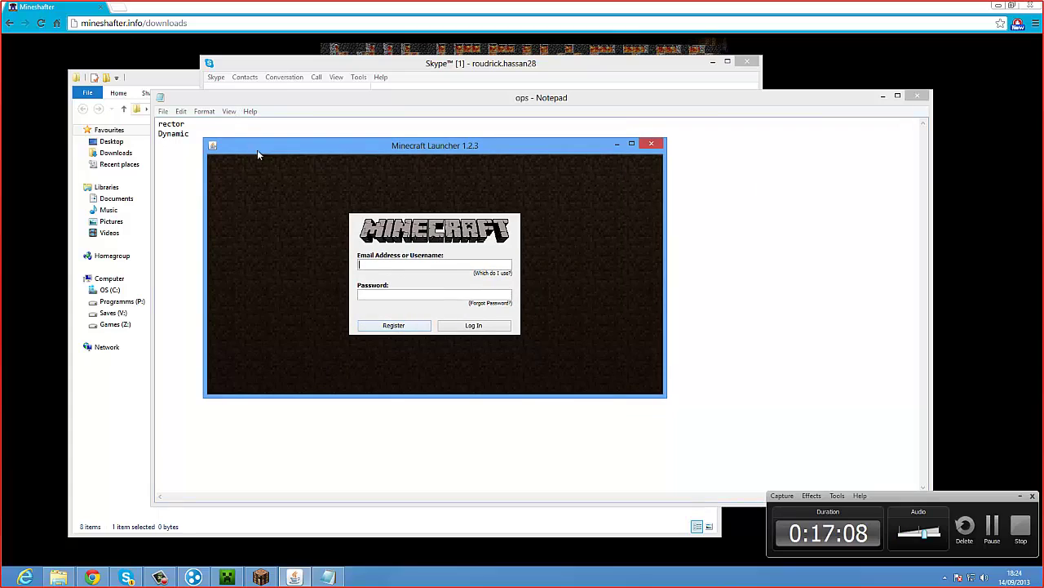
click(180, 159)
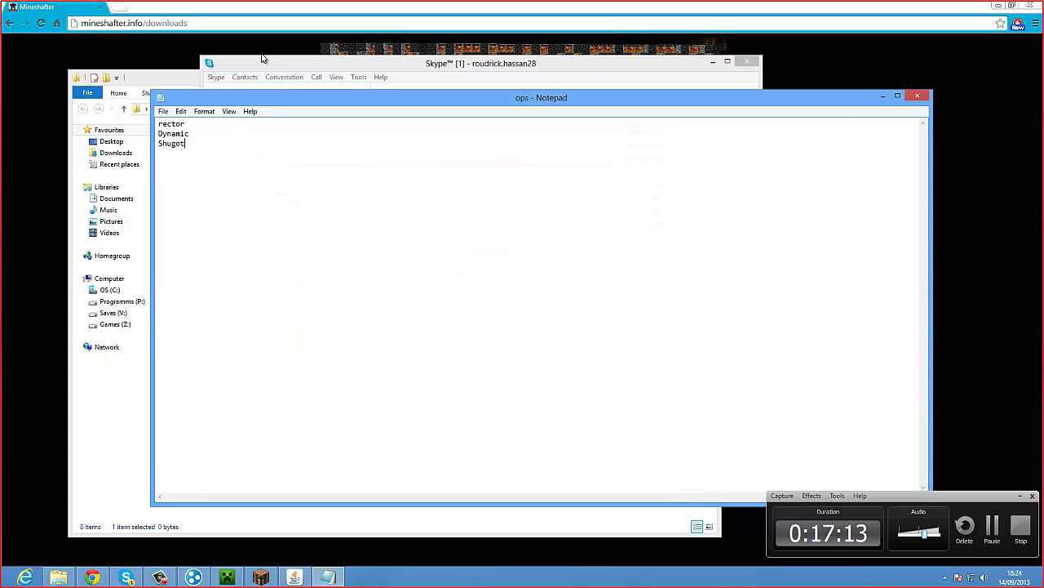
Bring the Minecraft Launcher 1.2.3 login window in front of the Mineshafter downloads page and reposition it
click(295, 577)
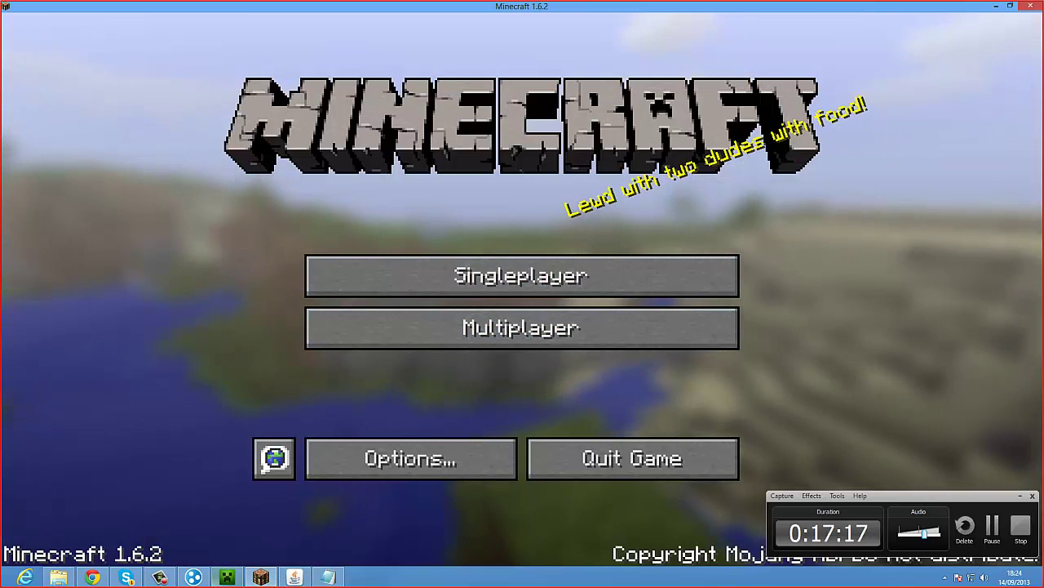
click(290, 577)
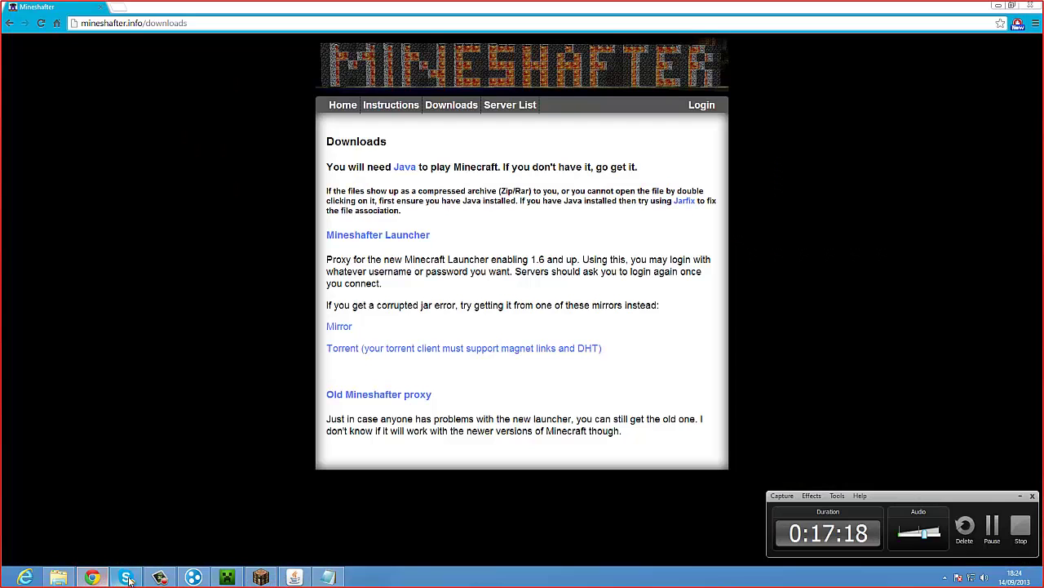
click(290, 577)
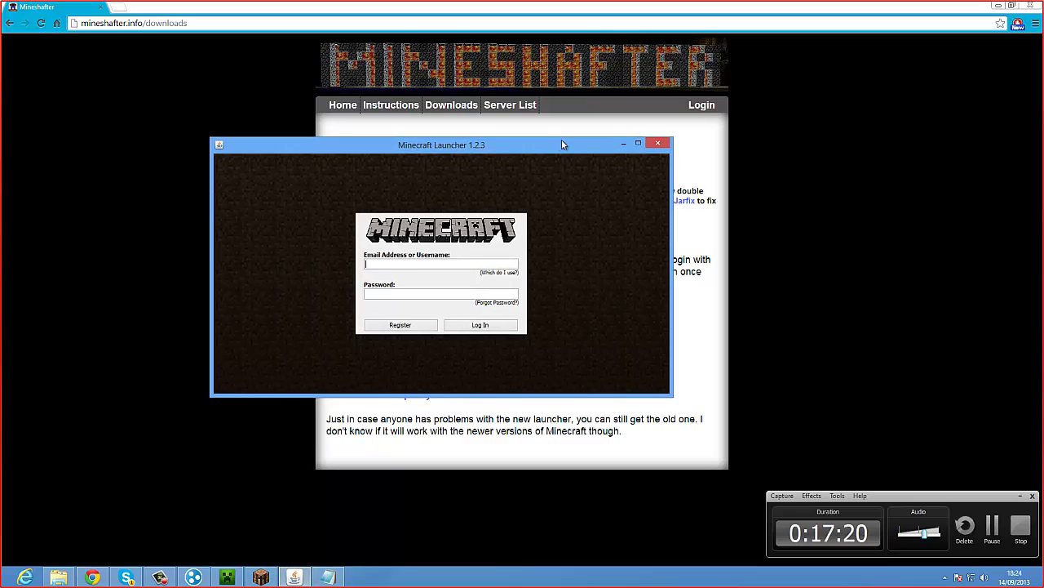
drag(561, 145, 496, 204)
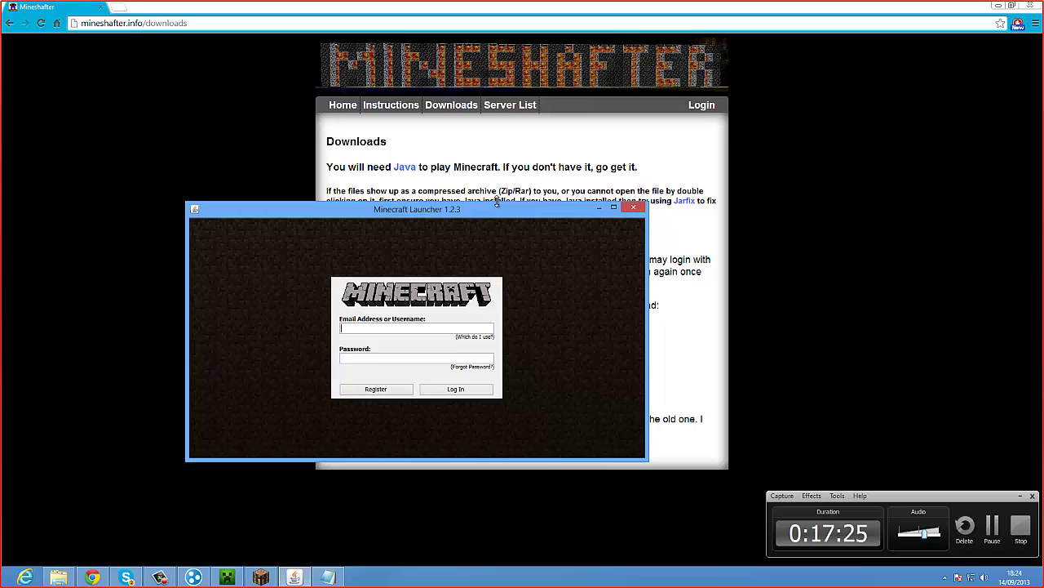
Open the contact's unread conversation in Skype and return to the group call's chat
click(127, 578)
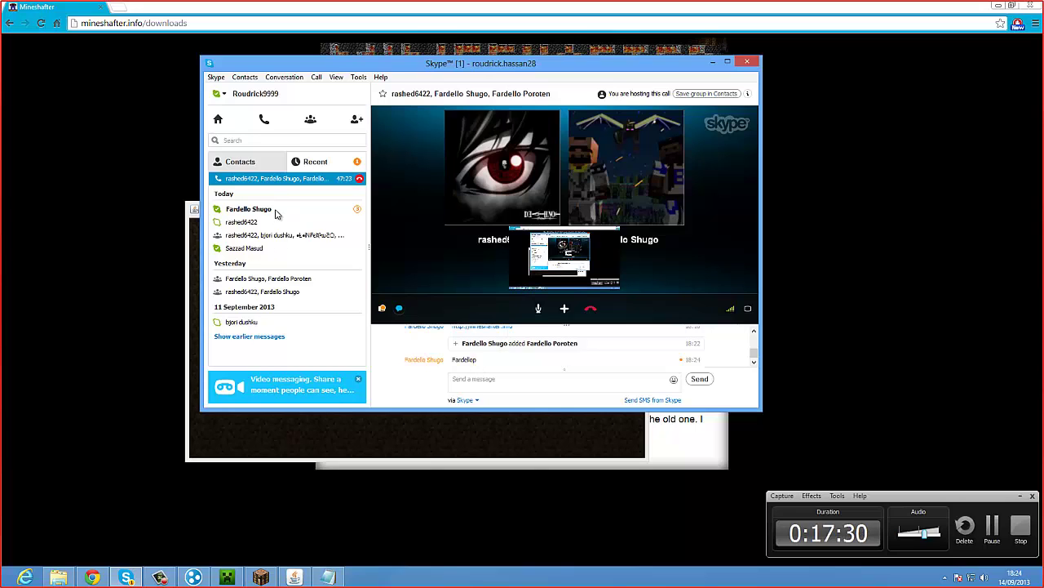
click(276, 211)
click(331, 181)
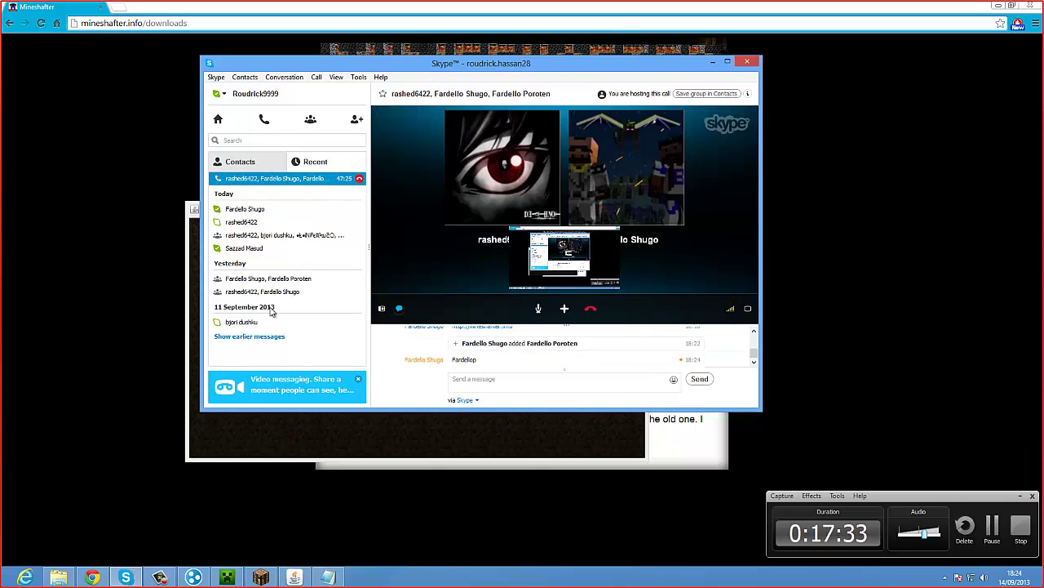
Look through yesterday's two-contact group conversation and a participant's contact options, check one contact's chat, and return to the hosted group call
click(289, 281)
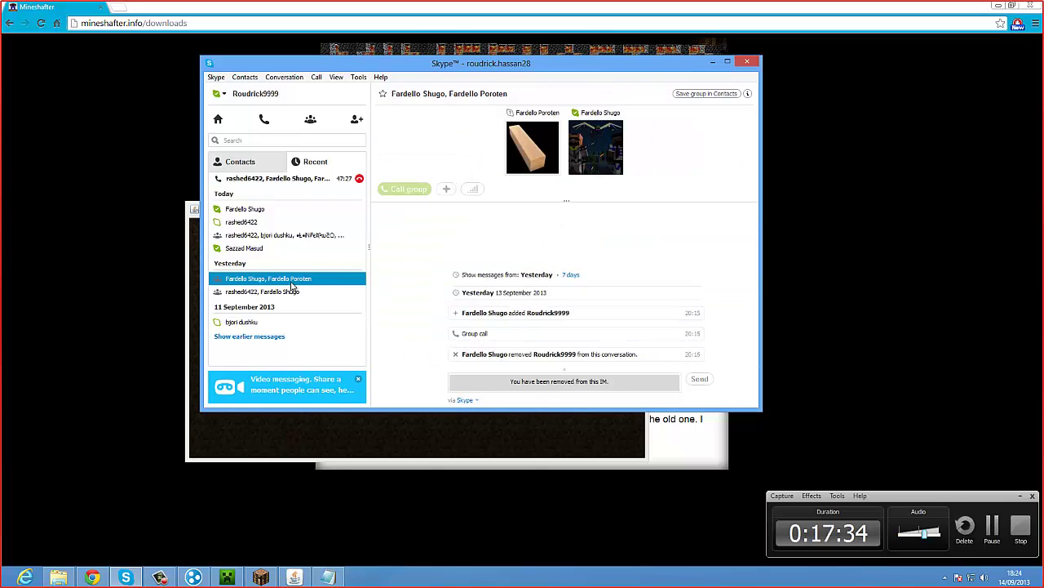
right_click(551, 152)
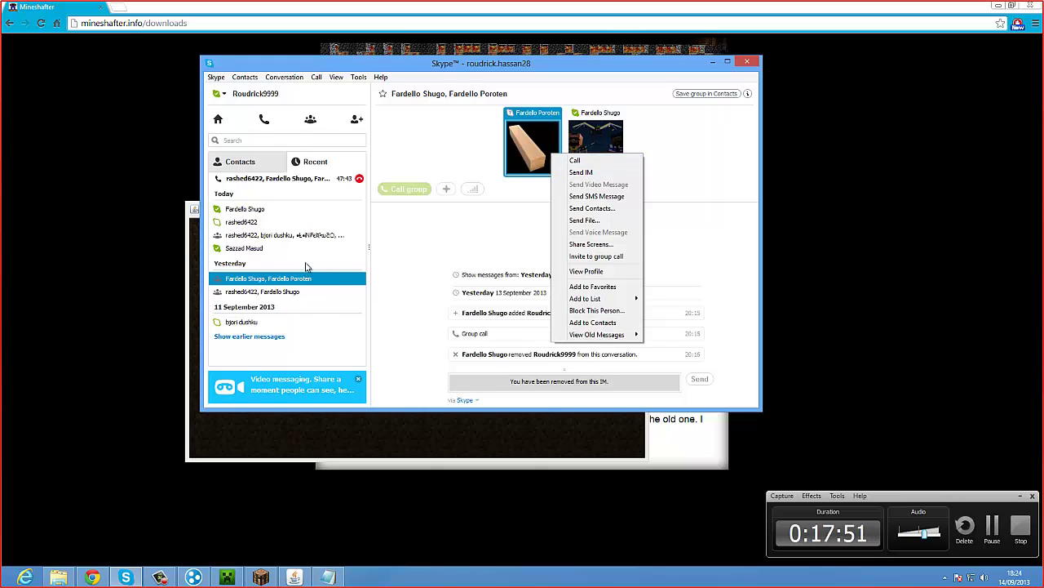
click(306, 210)
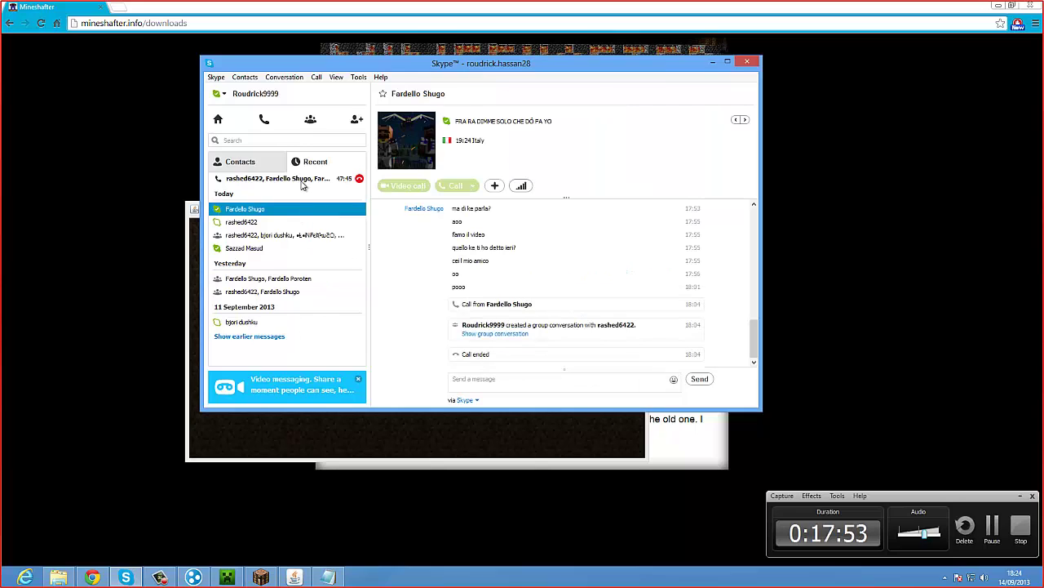
click(301, 181)
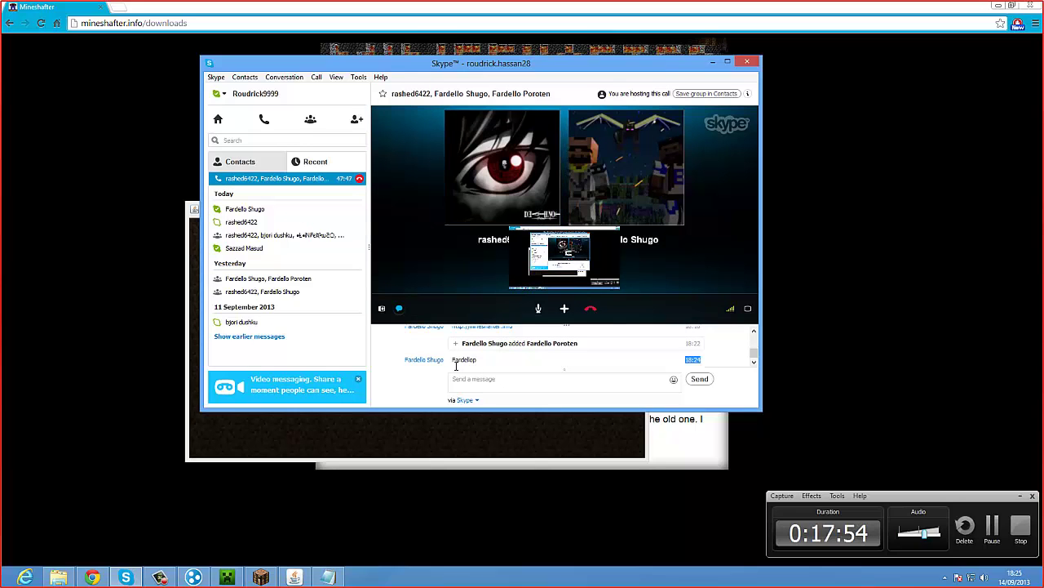
drag(477, 357, 479, 360)
click(327, 577)
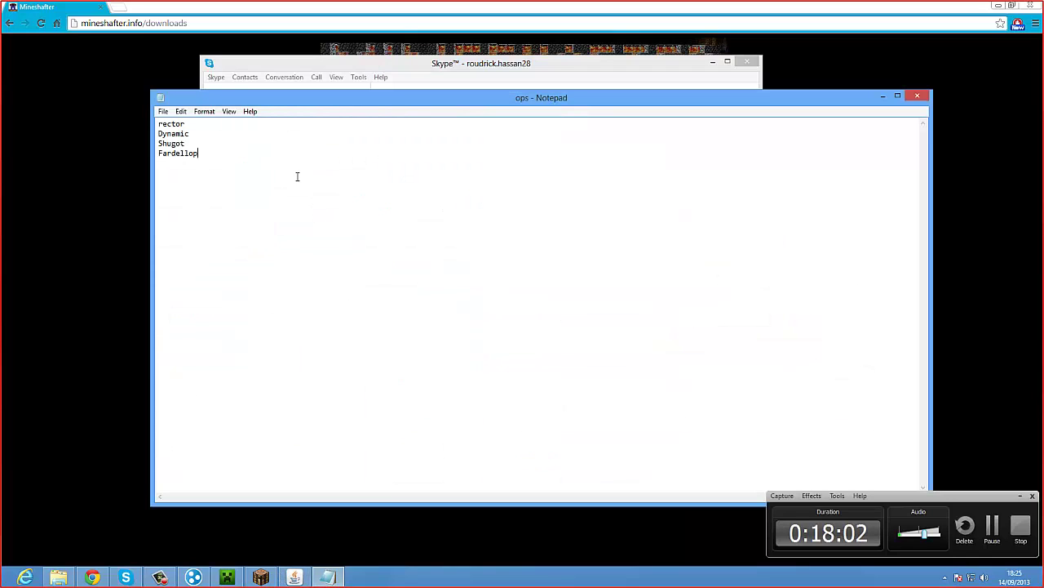
click(642, 66)
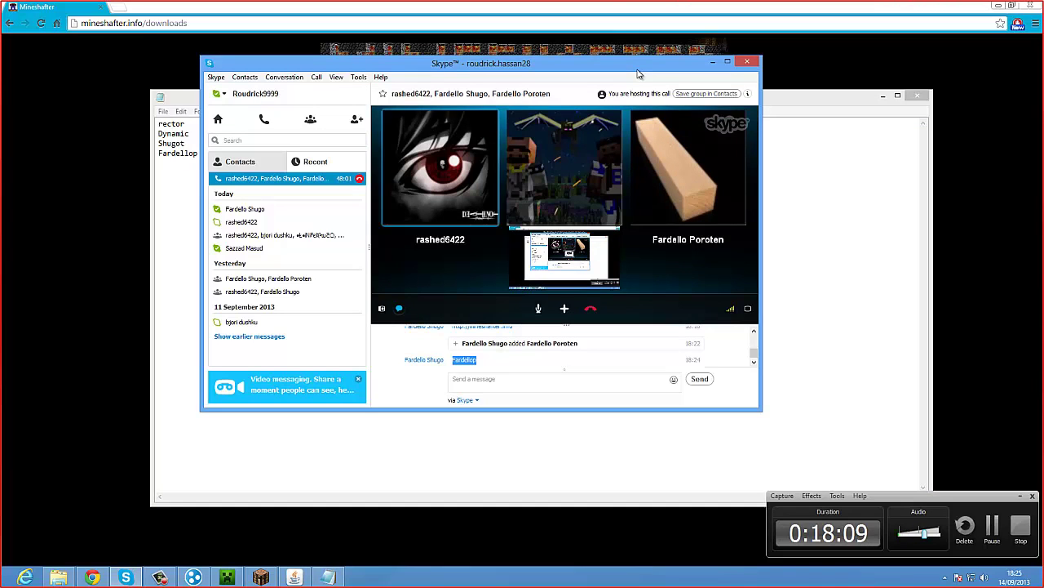
click(882, 104)
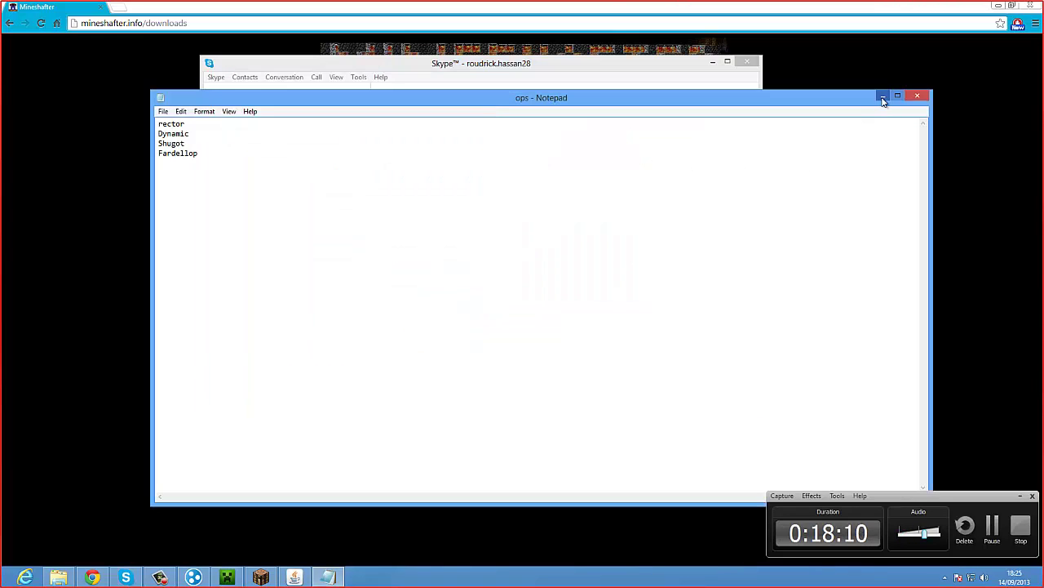
click(883, 97)
Bring the Minecraft 1.6.2 game window forward with the Minecraft Launcher 1.2.3 login window in front of it
click(485, 452)
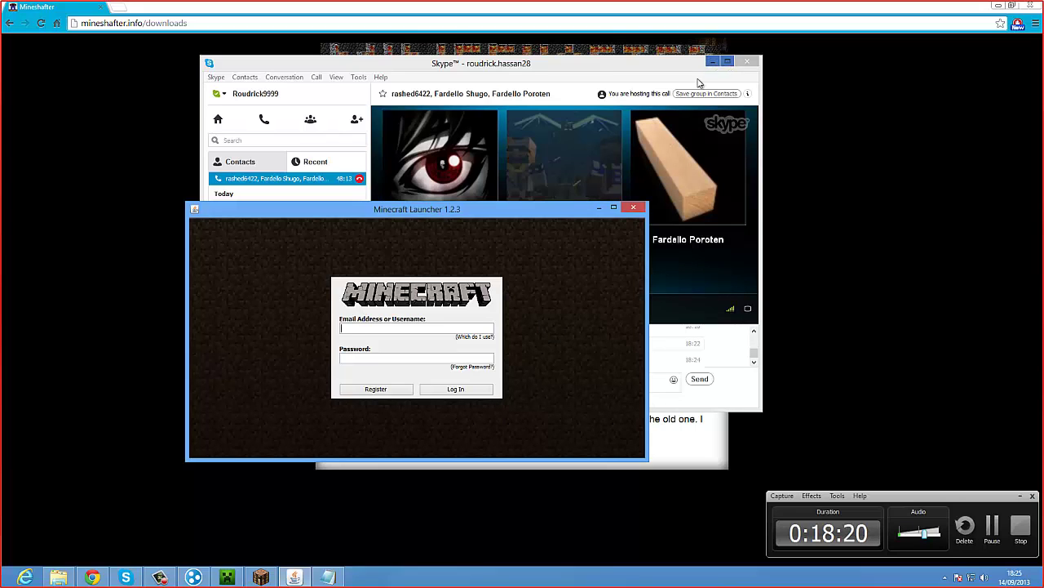
click(634, 206)
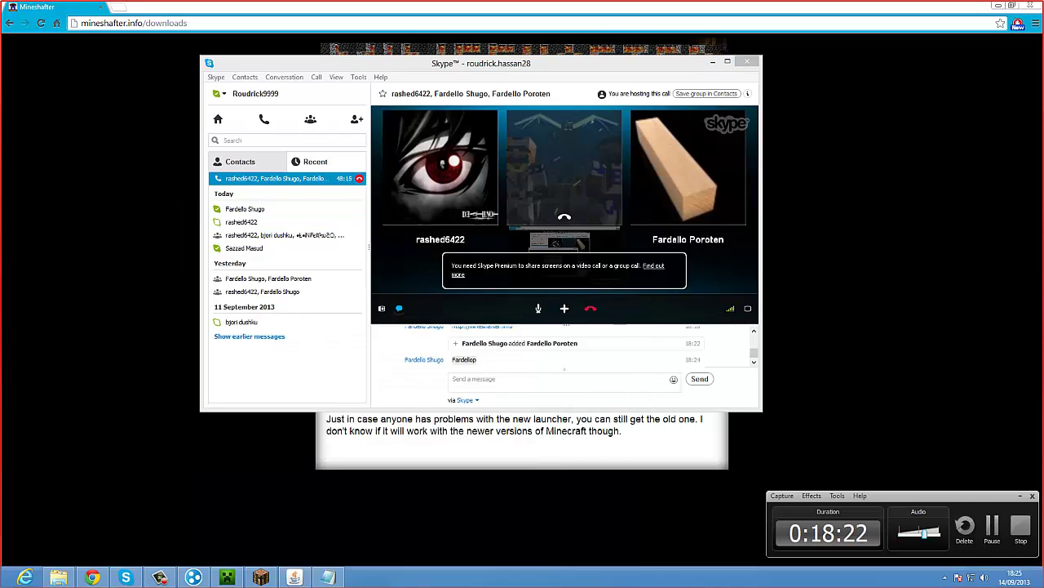
key(super+d)
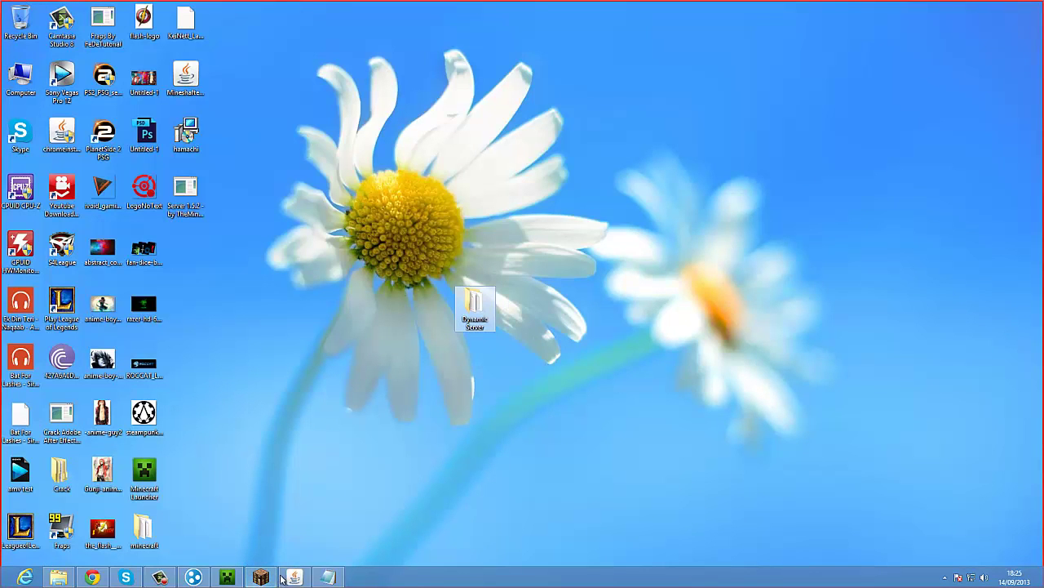
click(261, 578)
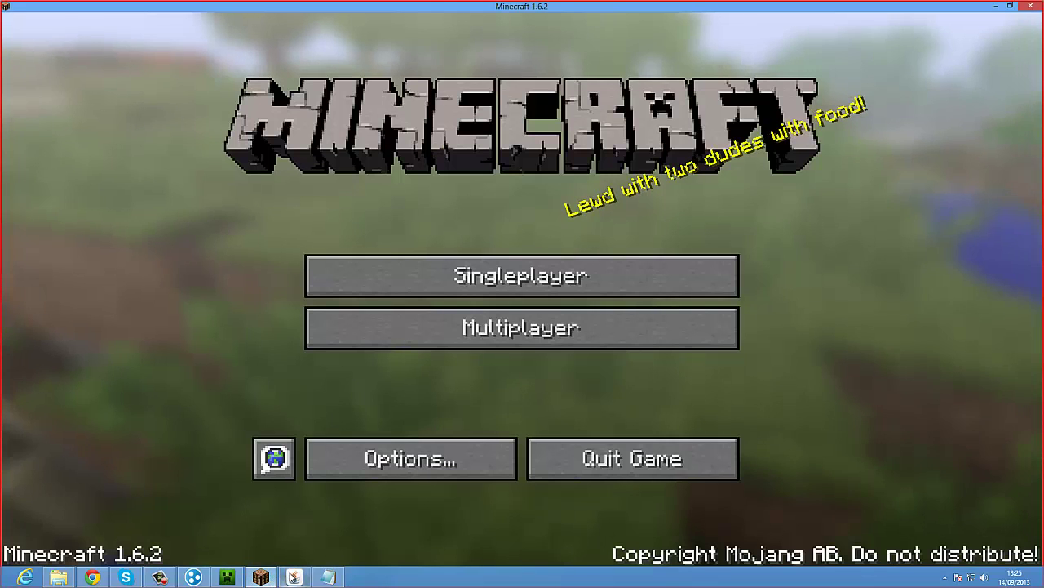
click(293, 578)
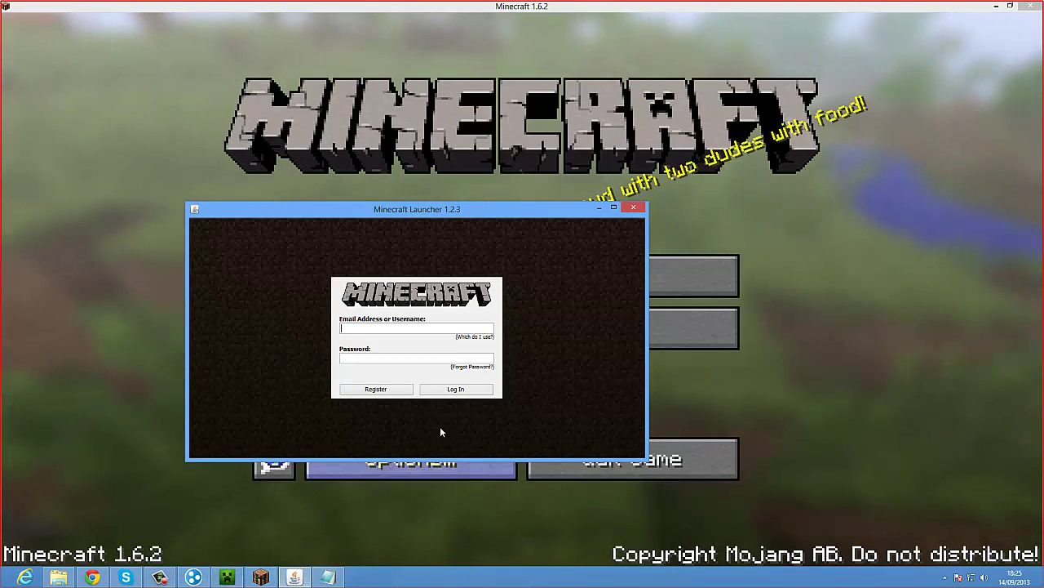
Switch to Skype and answer the incoming call
mouse_move(128, 578)
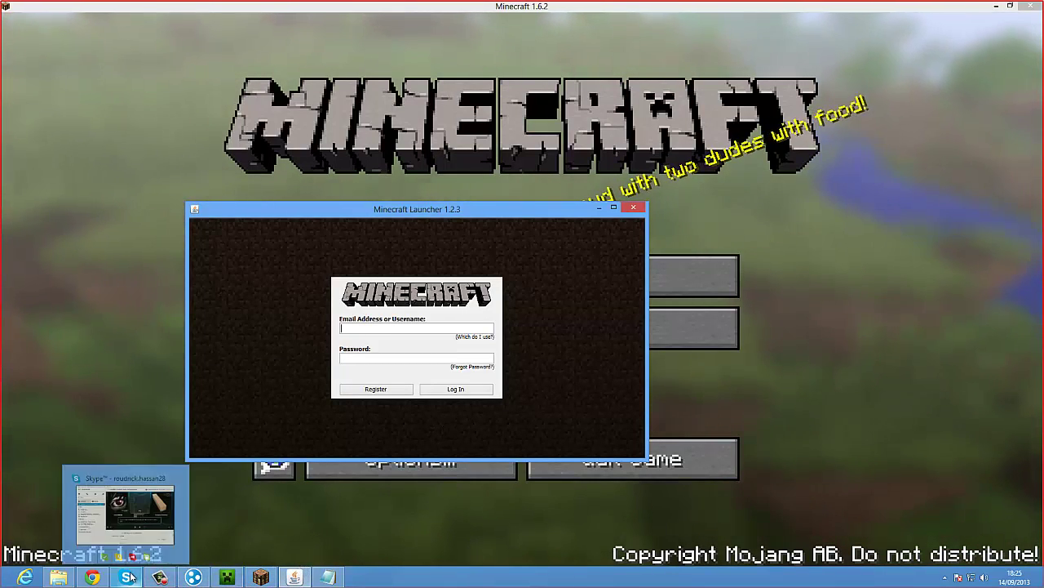
mouse_move(137, 510)
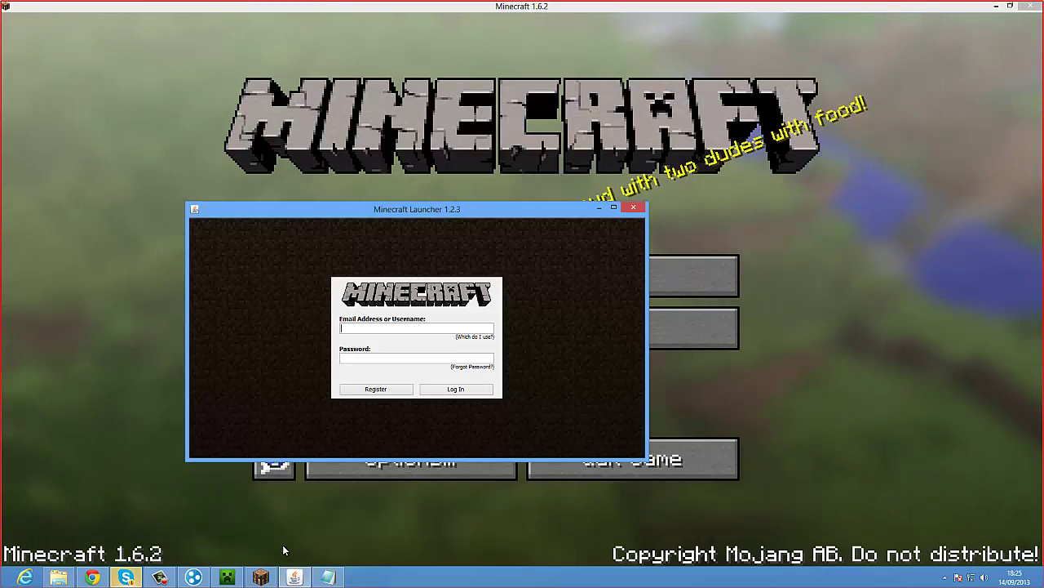
mouse_move(237, 569)
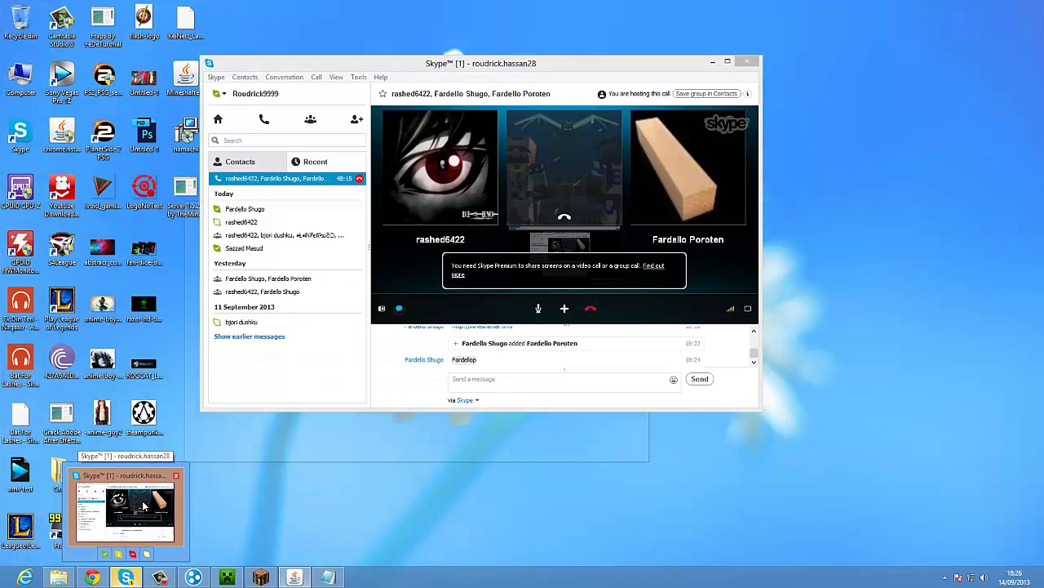
click(108, 529)
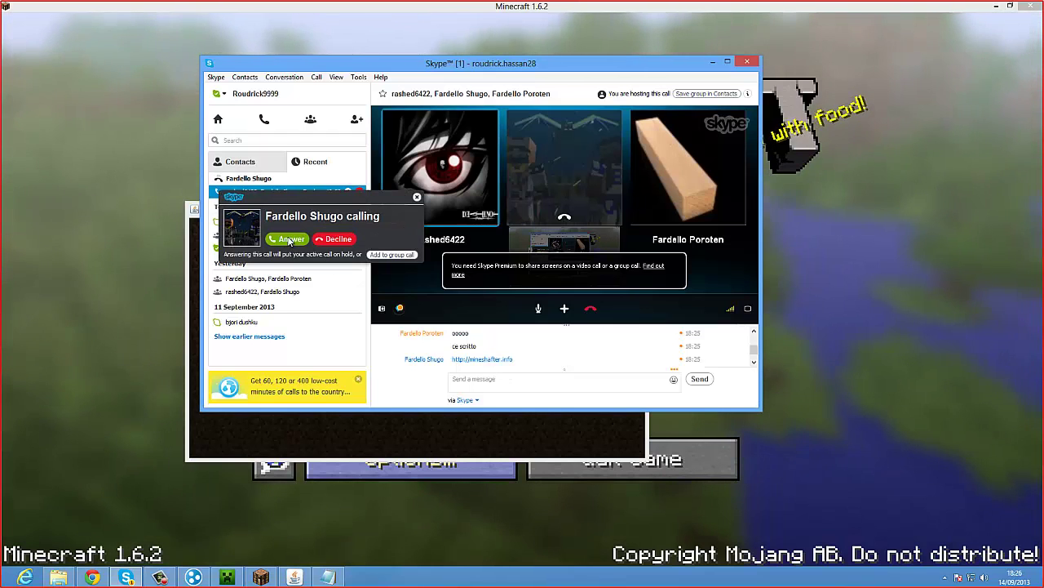
click(287, 238)
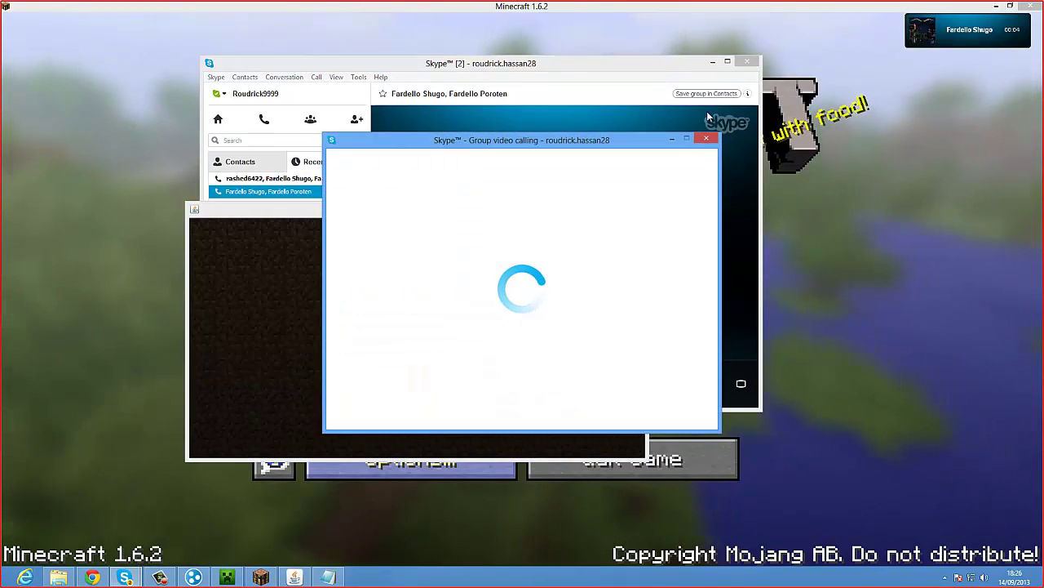
Move the Minecraft Launcher window clear of Skype, open a contact's conversation, and dismiss the group video calling offer
click(671, 140)
drag(499, 206, 840, 309)
drag(725, 314, 794, 195)
click(242, 234)
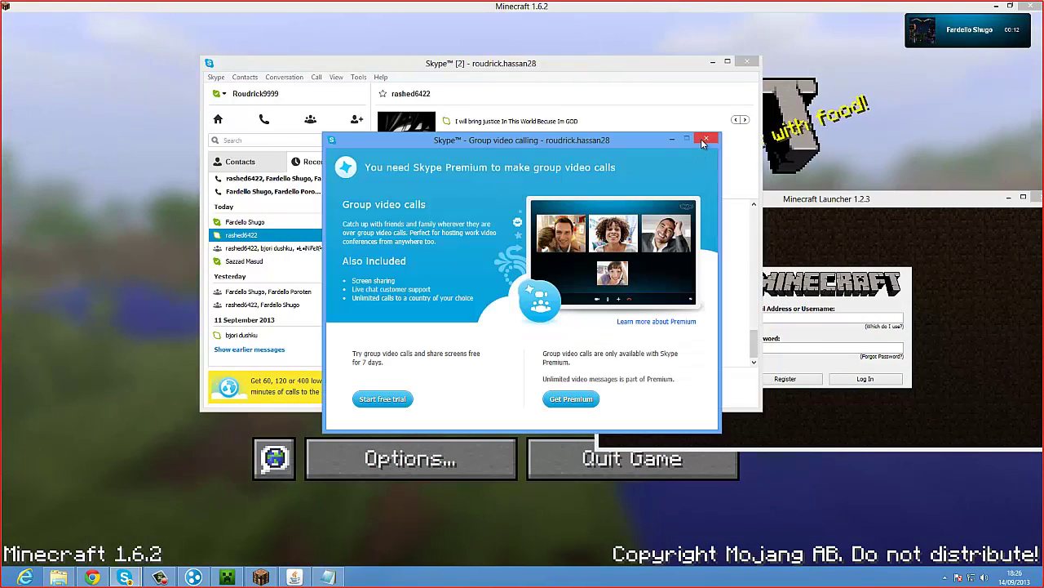
key(Escape)
click(494, 185)
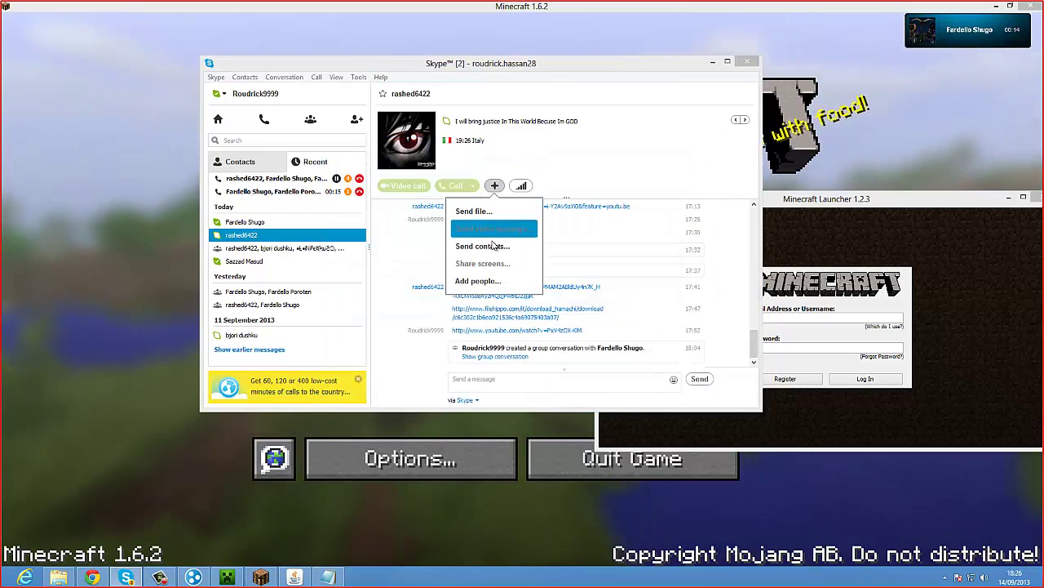
click(482, 281)
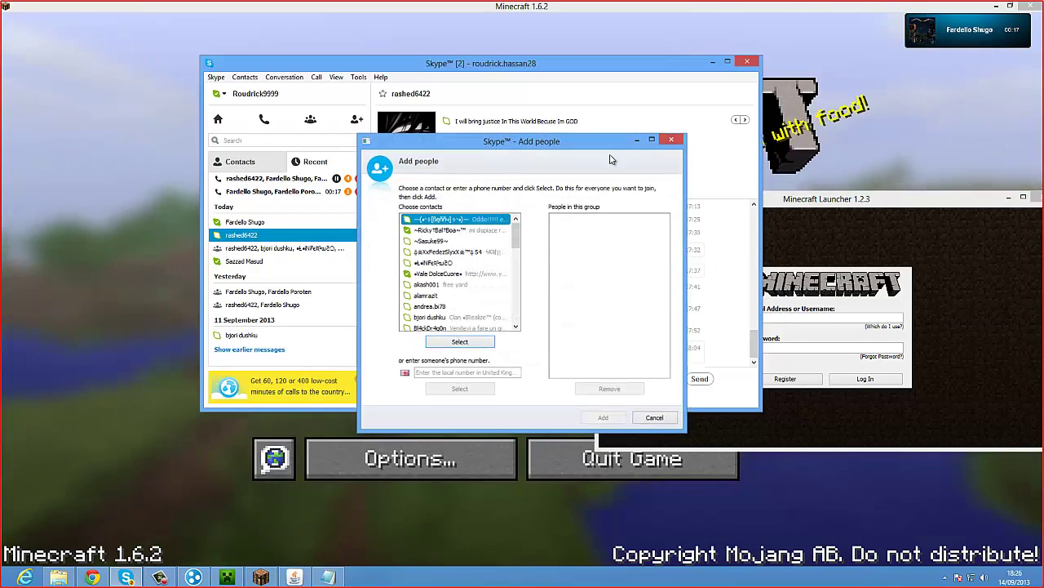
key(Escape)
Open the hosted group call that is on hold and end it
click(293, 183)
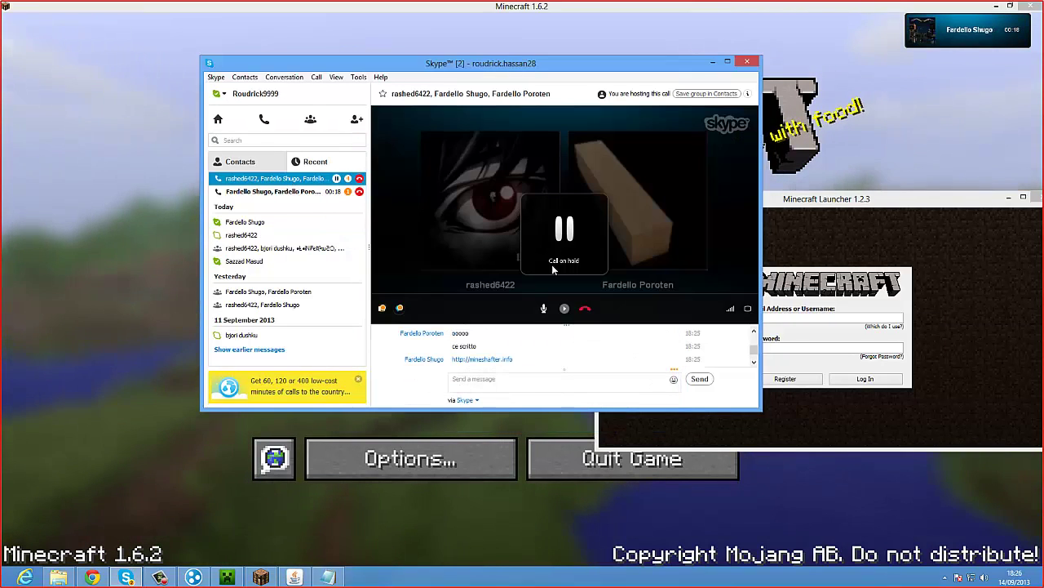
click(584, 311)
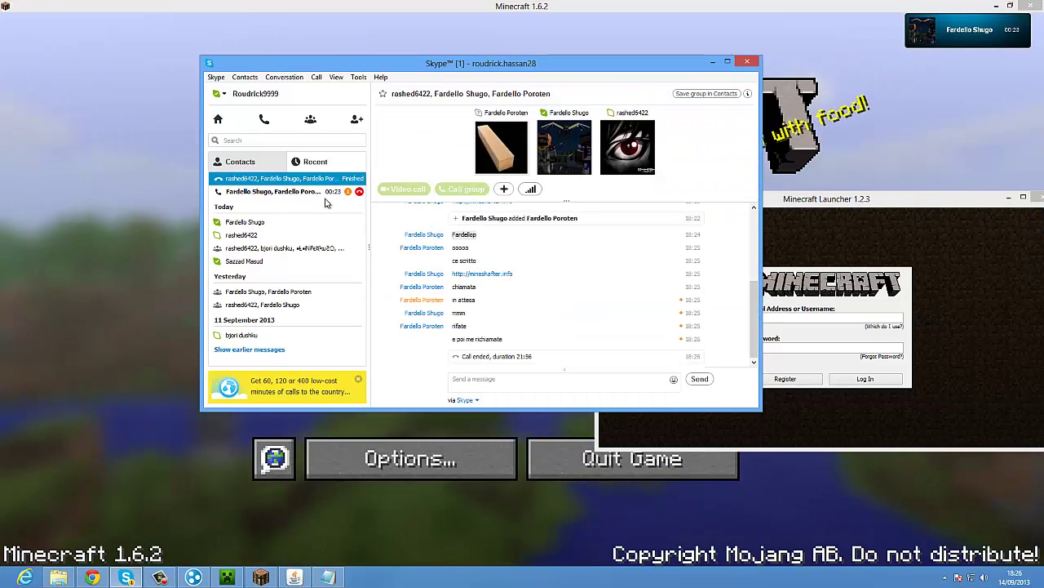
End the remaining two-contact group call and call the same group again as host
click(330, 197)
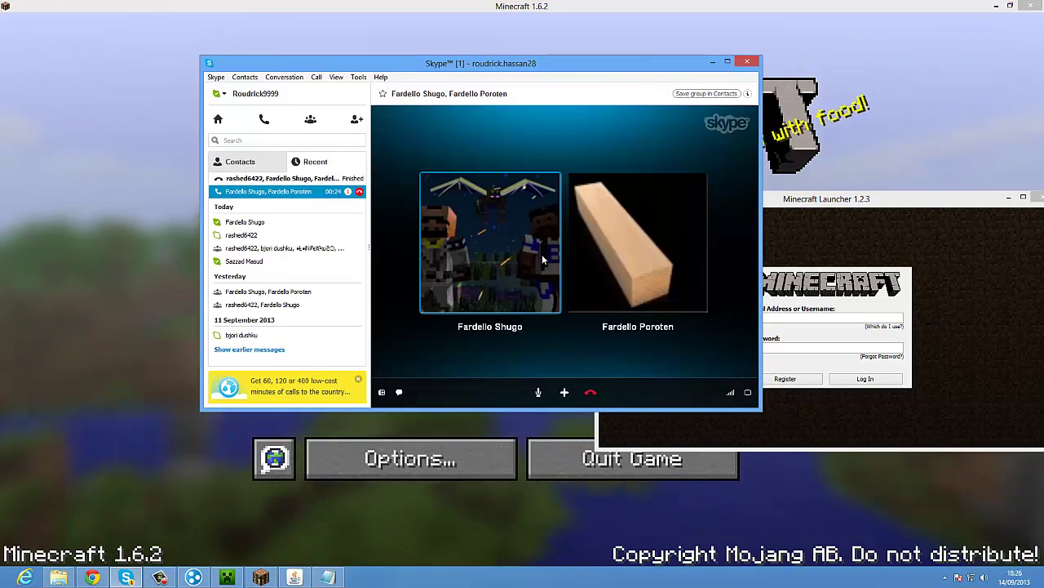
click(594, 391)
click(458, 190)
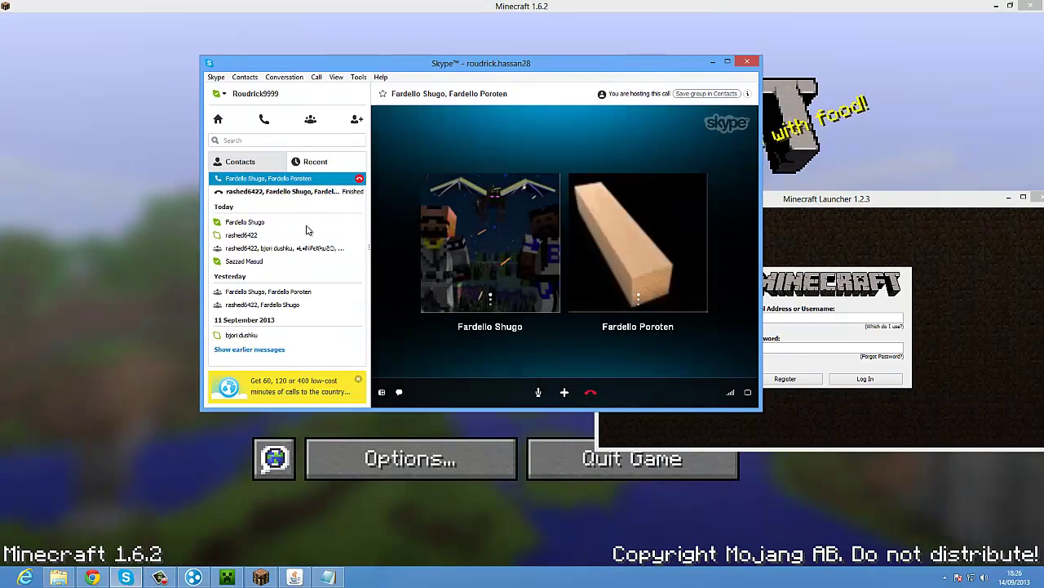